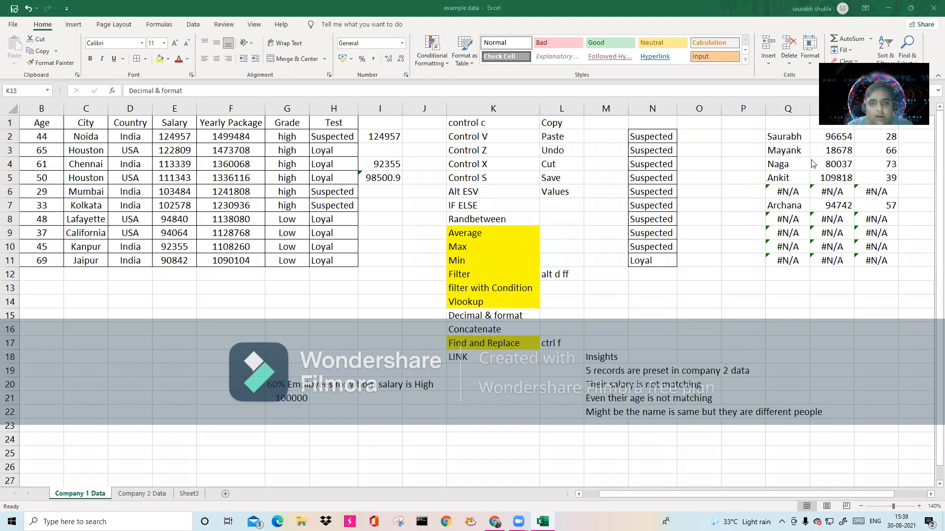
# Review the list of Excel topics in column K, from control c through Vlookup, Concatenate, Find and Replace and LINK
pyautogui.moveTo(511, 120); pyautogui.dragTo(496, 303)
pyautogui.hotkey('ctrl', 'v')
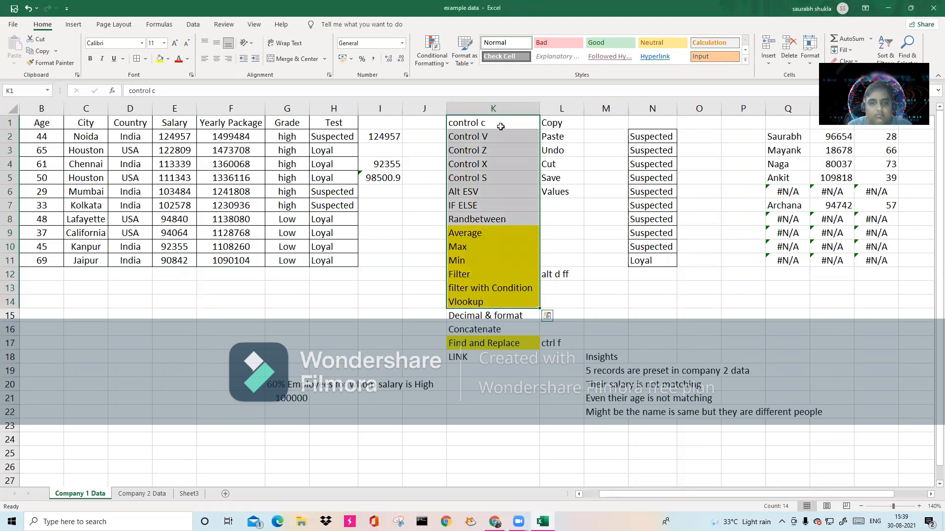
pyautogui.click(494, 303)
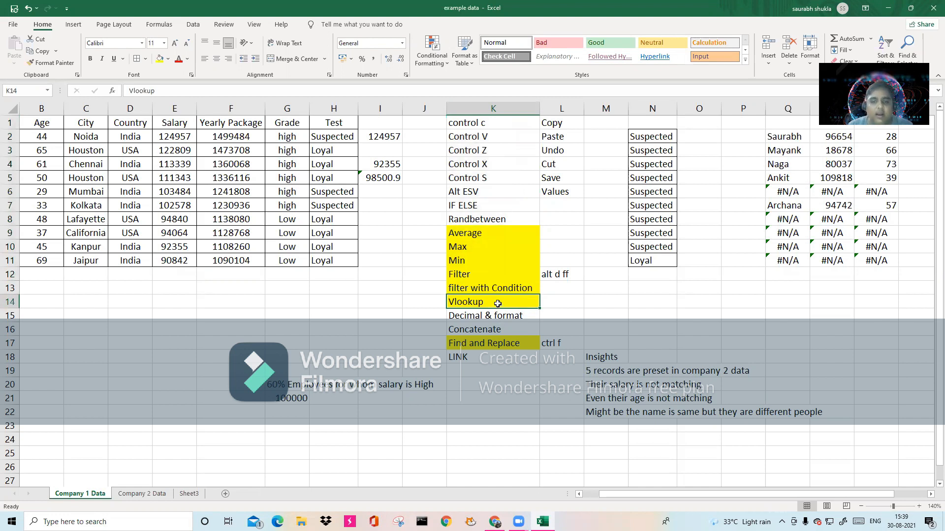
pyautogui.moveTo(498, 302); pyautogui.dragTo(495, 356)
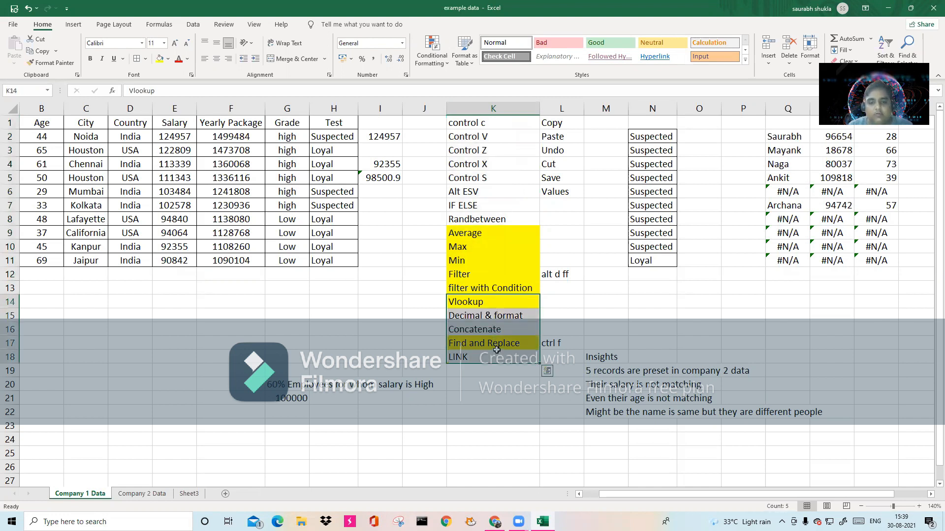
pyautogui.moveTo(502, 301); pyautogui.dragTo(498, 355)
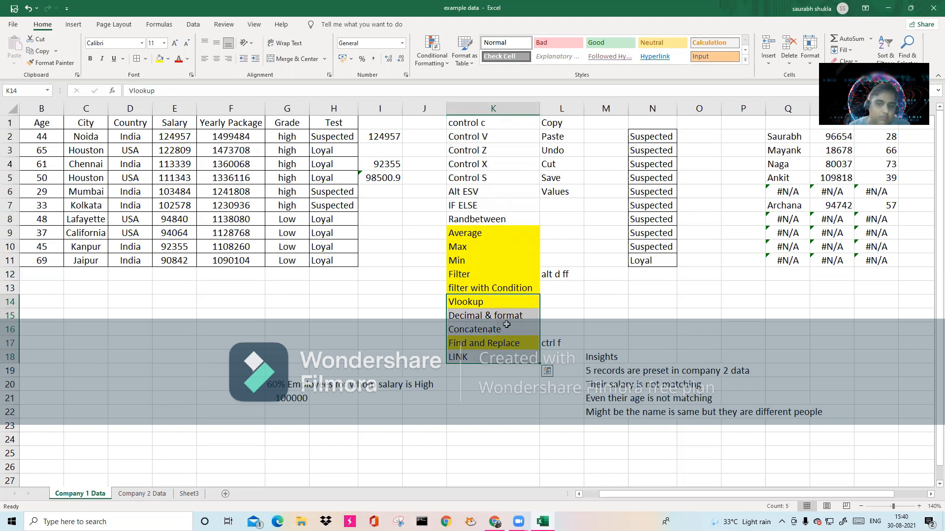
pyautogui.click(495, 300)
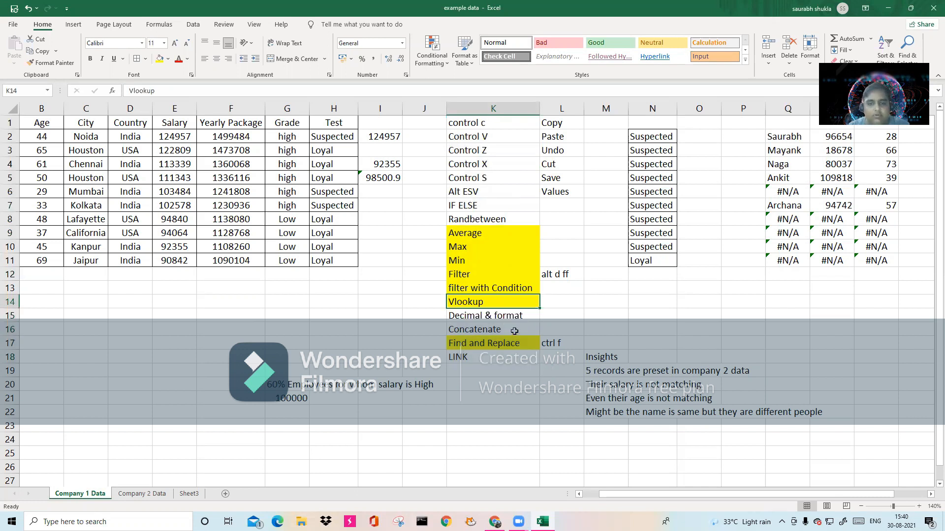
pyautogui.click(517, 318)
pyautogui.click(507, 334)
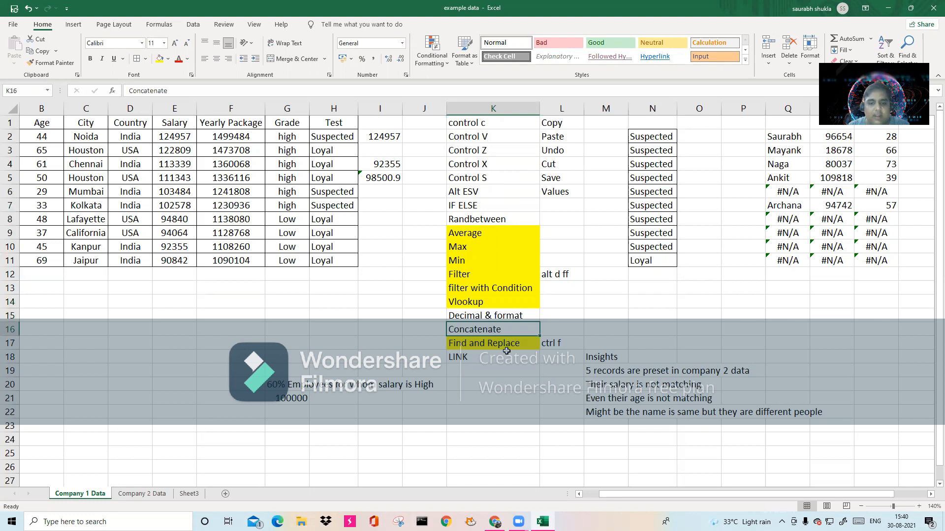
pyautogui.click(507, 344)
pyautogui.click(502, 356)
pyautogui.click(499, 344)
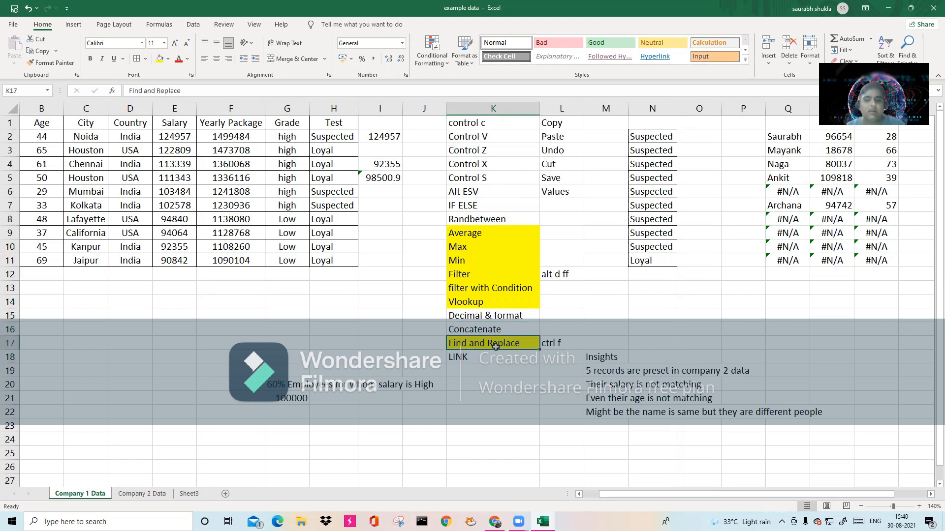
# Open Find and Replace from empty cell H17 with the prefilled search name and limit the search scope to Sheet
pyautogui.click(319, 343)
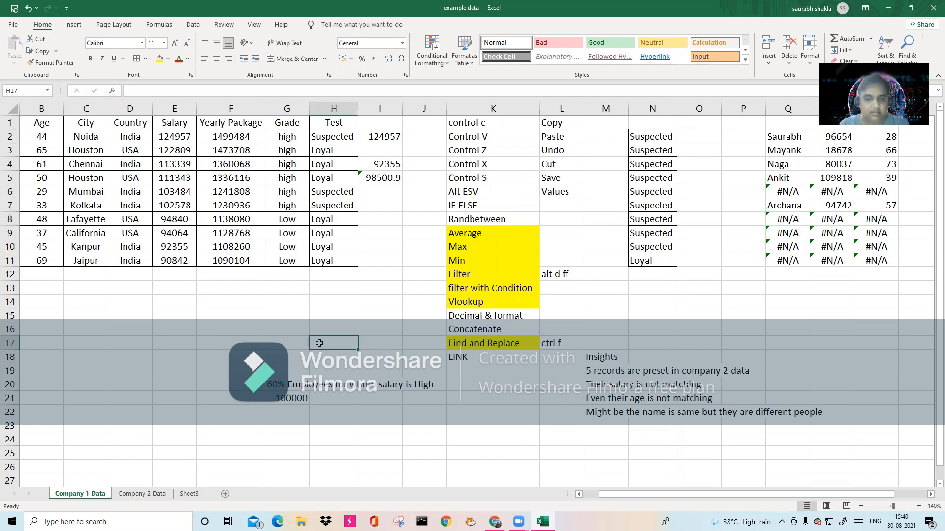
pyautogui.hotkey('ctrl', 'f')
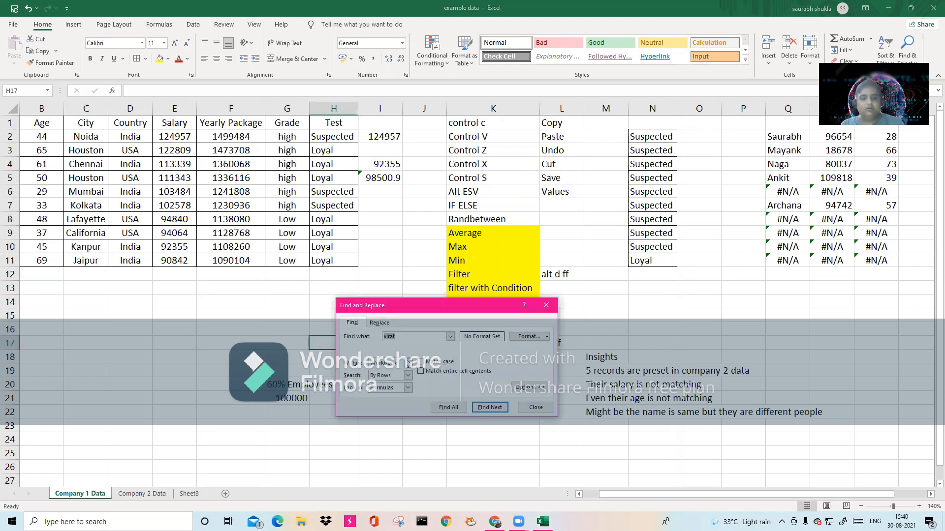
pyautogui.click(408, 364)
pyautogui.click(407, 365)
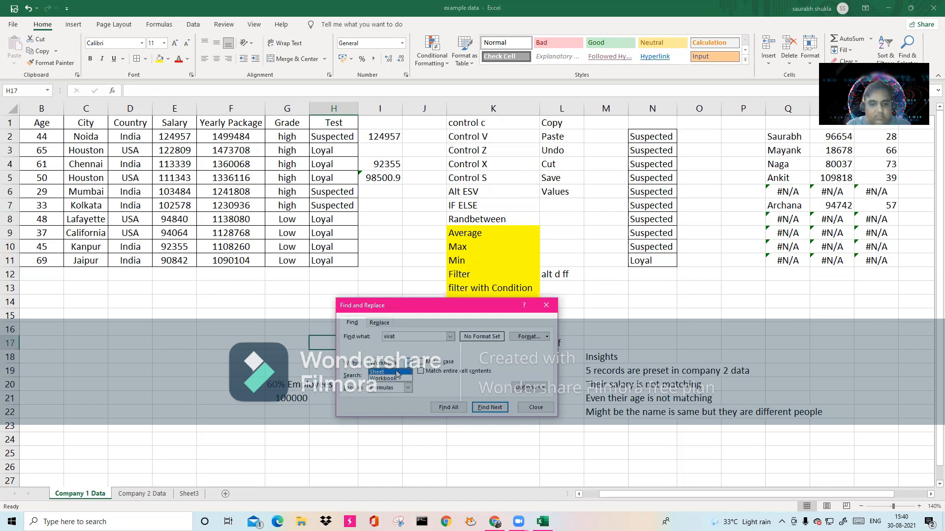
pyautogui.click(396, 372)
pyautogui.click(408, 365)
pyautogui.click(398, 378)
pyautogui.click(408, 365)
pyautogui.click(397, 372)
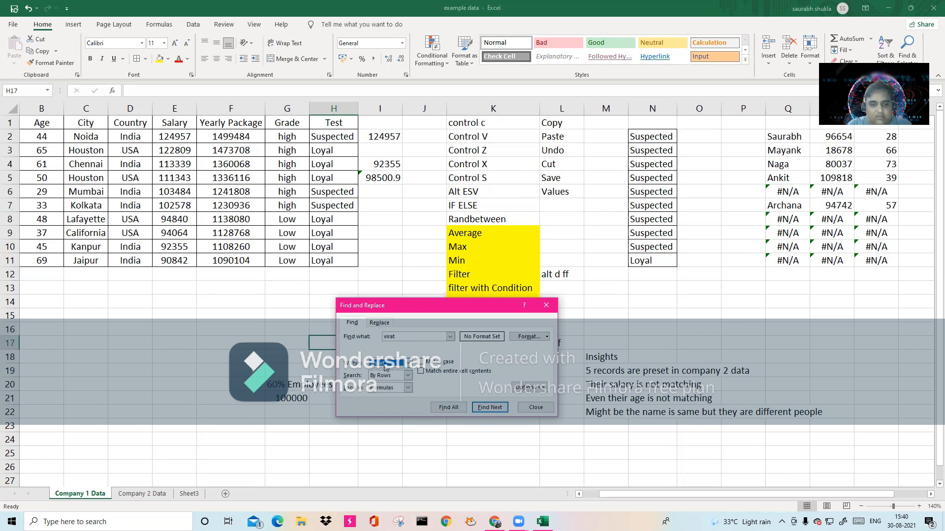
# Find the prefilled name in the current sheet, list all its matches and enlarge the results window
pyautogui.click(481, 408)
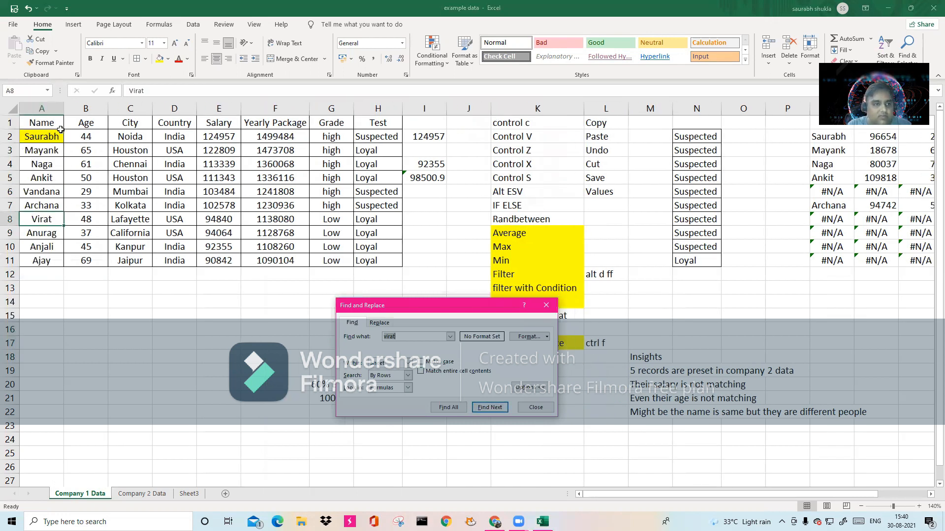
pyautogui.moveTo(29, 89); pyautogui.dragTo(3, 93)
pyautogui.click(44, 217)
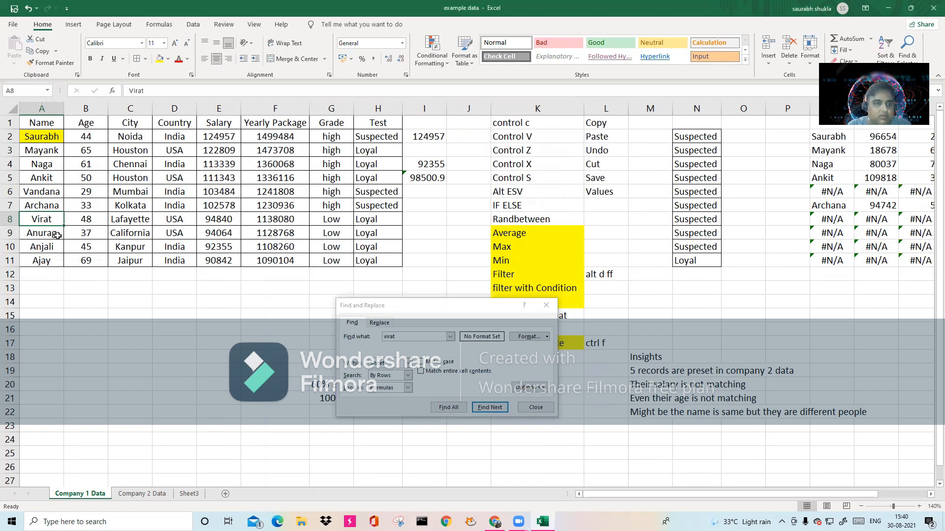
pyautogui.click(454, 408)
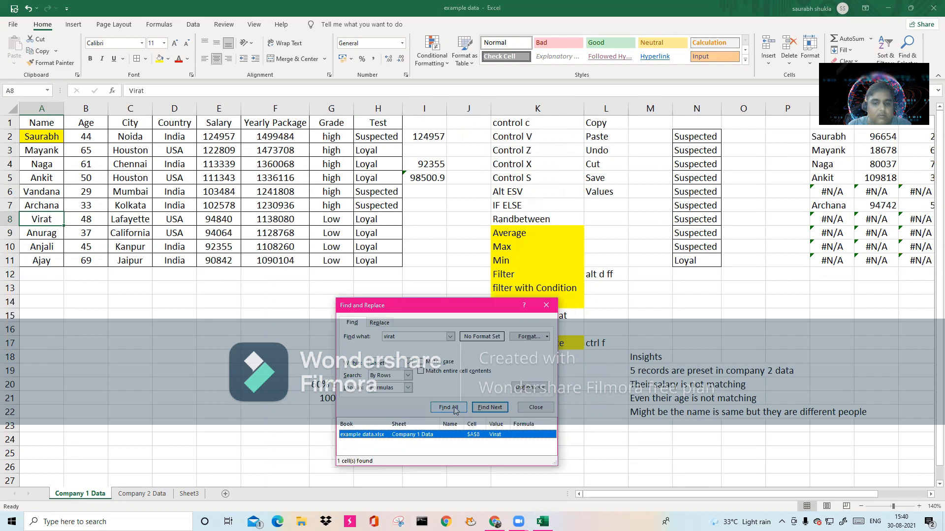
pyautogui.moveTo(555, 465); pyautogui.dragTo(592, 495)
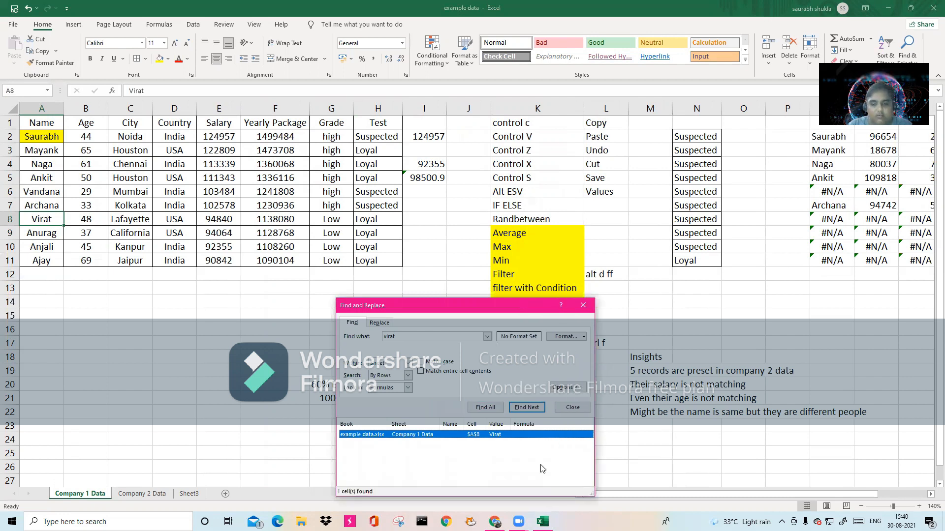
# Widen the search scope to Workbook and step through the name's matches on the other sheets
pyautogui.click(408, 363)
pyautogui.click(399, 380)
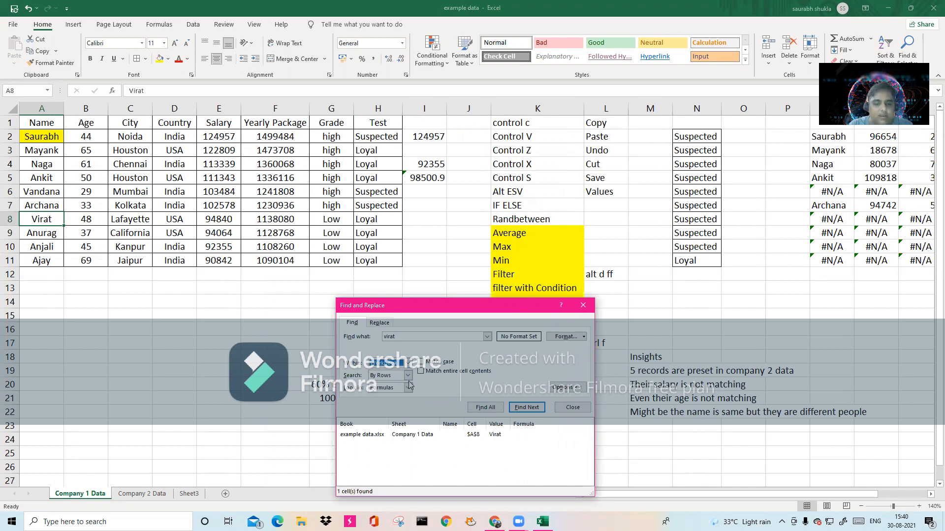
pyautogui.click(139, 496)
pyautogui.click(189, 494)
pyautogui.click(106, 495)
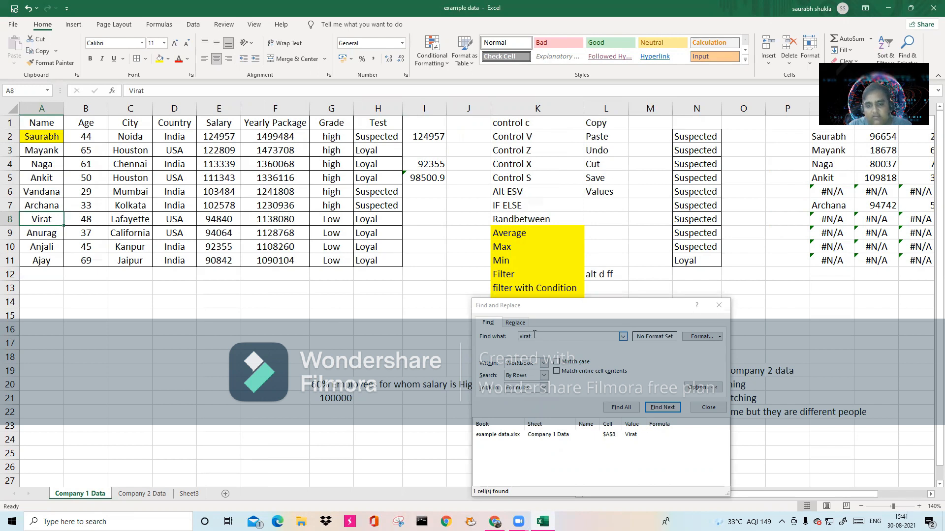
pyautogui.click(663, 408)
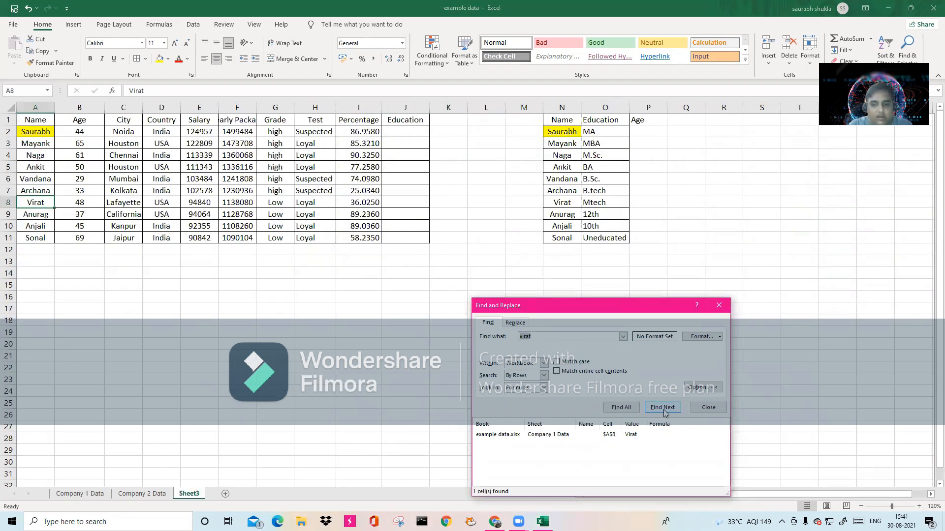
pyautogui.click(663, 408)
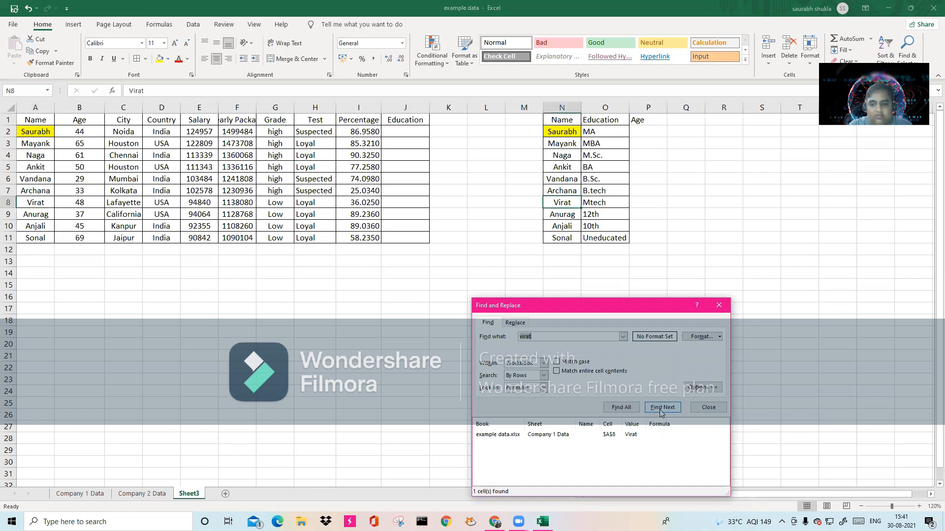
# List all matches of the name in the workbook and visit the results on Sheet3 and Company 1 Data
pyautogui.click(629, 409)
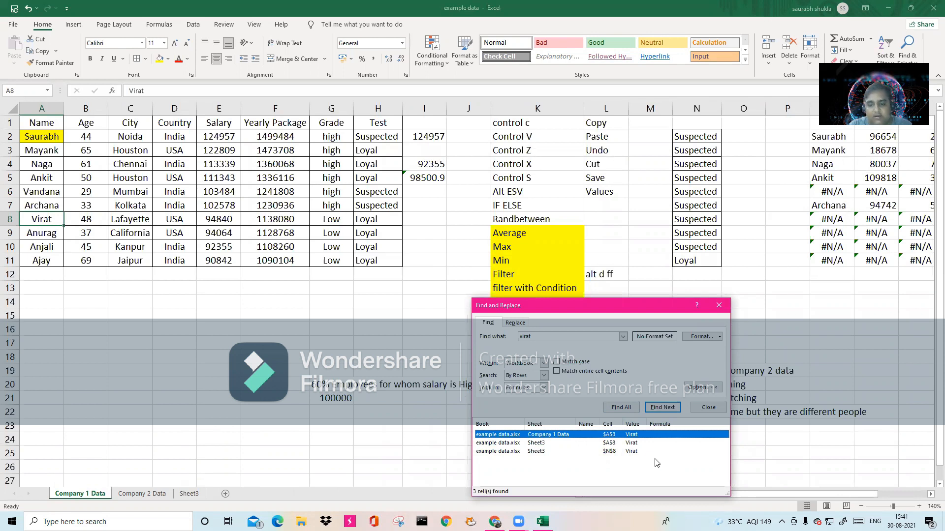
pyautogui.click(610, 443)
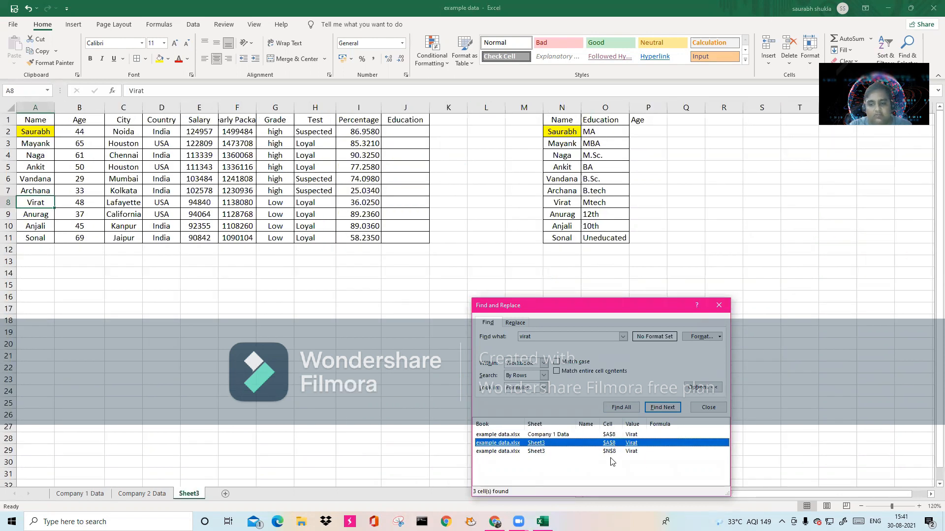
pyautogui.click(611, 451)
pyautogui.click(610, 443)
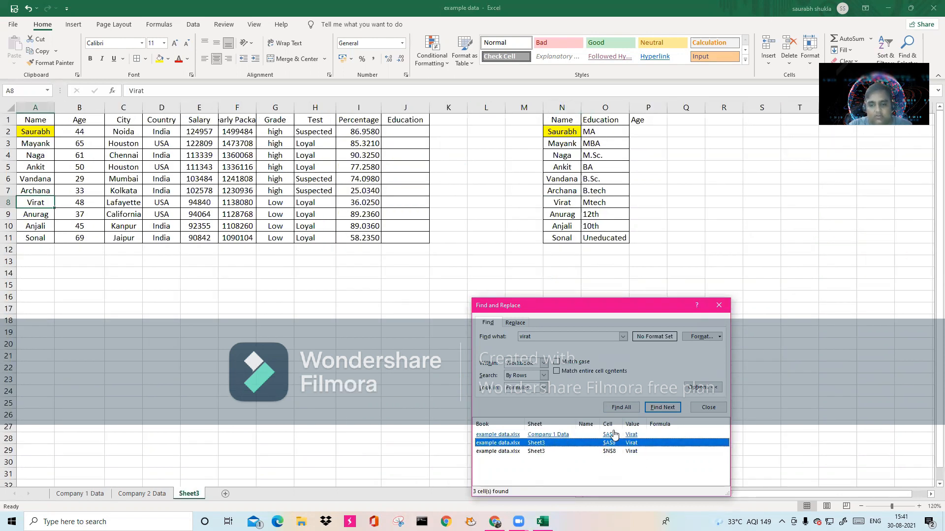
pyautogui.click(613, 435)
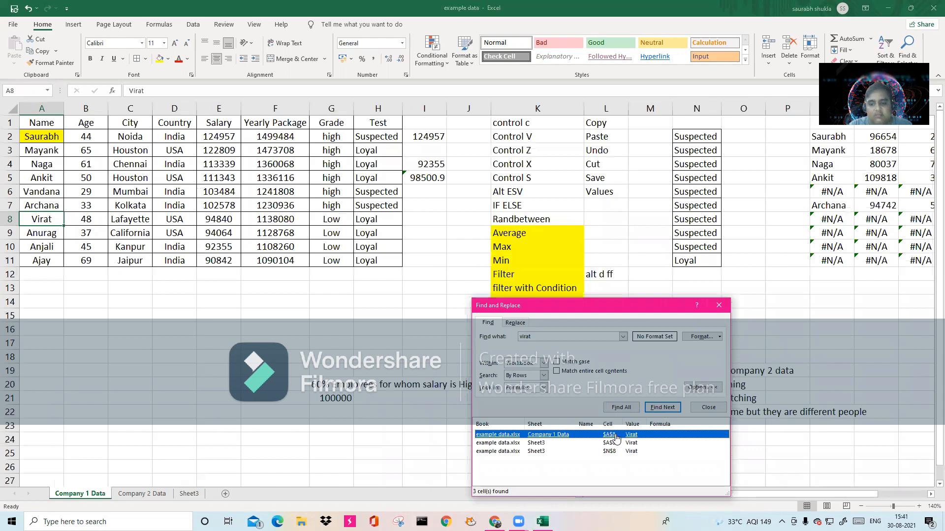
# Replace all occurrences of the searched name with another first name, limiting the scope to the Company 1 Data sheet
pyautogui.click(514, 322)
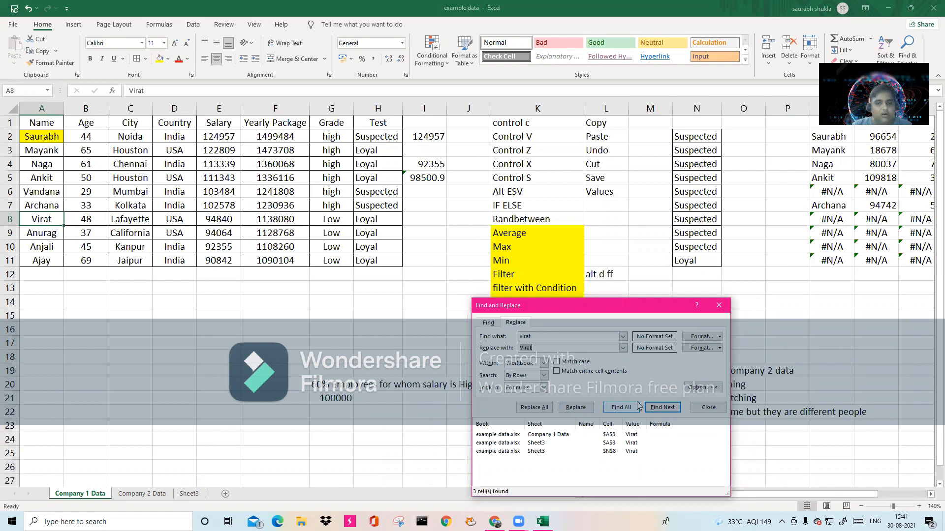
pyautogui.click(544, 364)
pyautogui.click(526, 372)
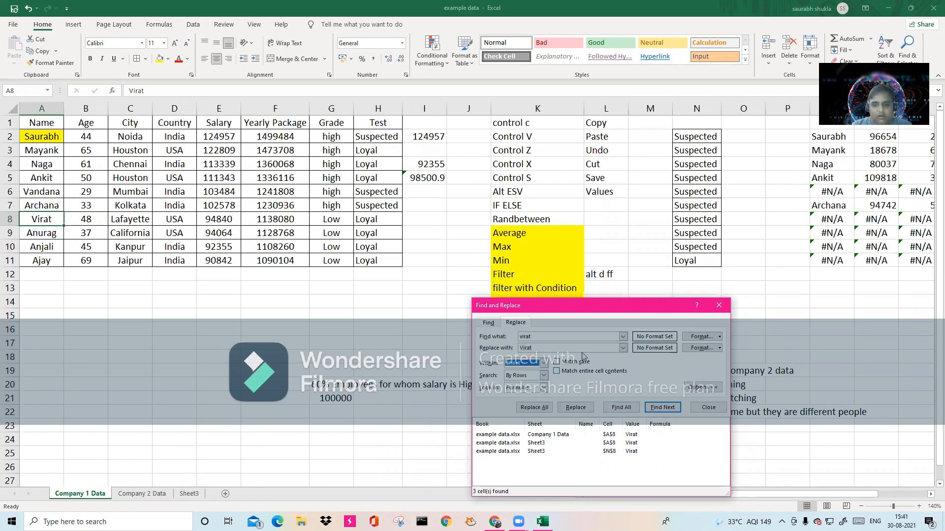
pyautogui.doubleClick(546, 350)
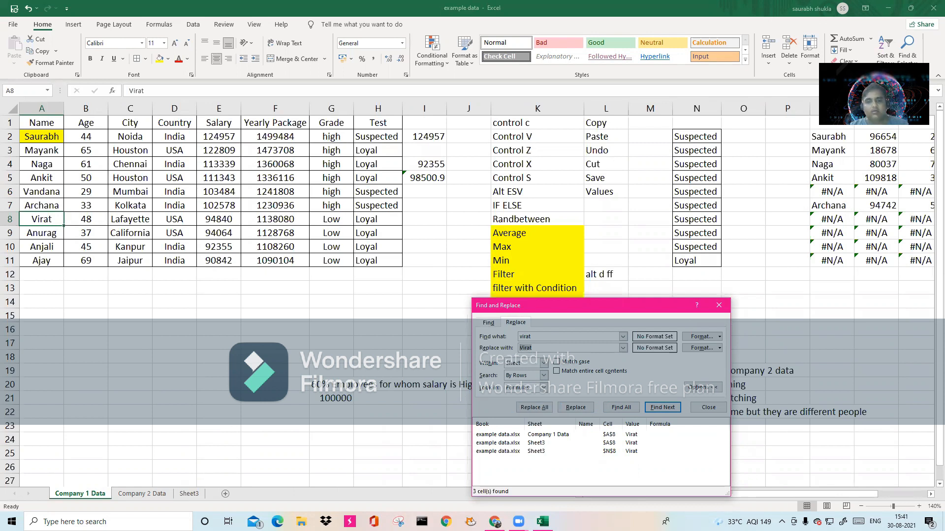
pyautogui.write('Rohit')
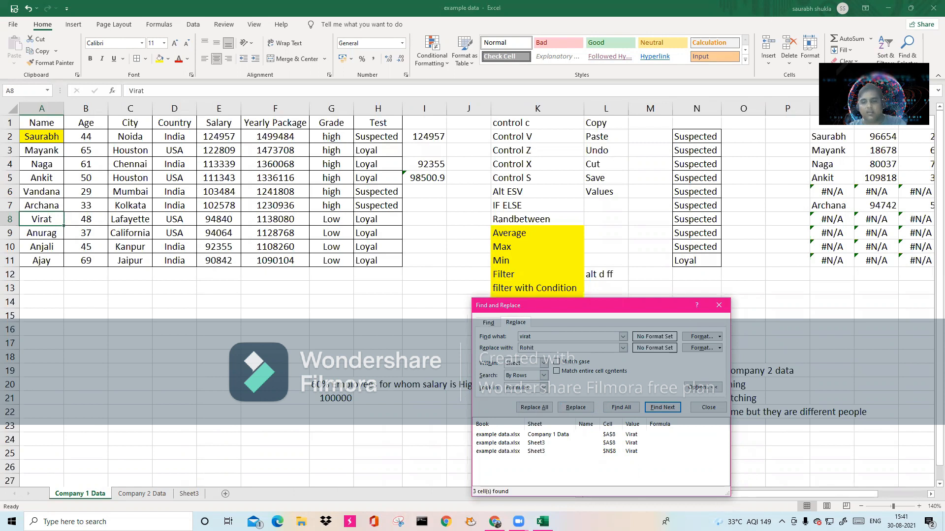
pyautogui.click(536, 407)
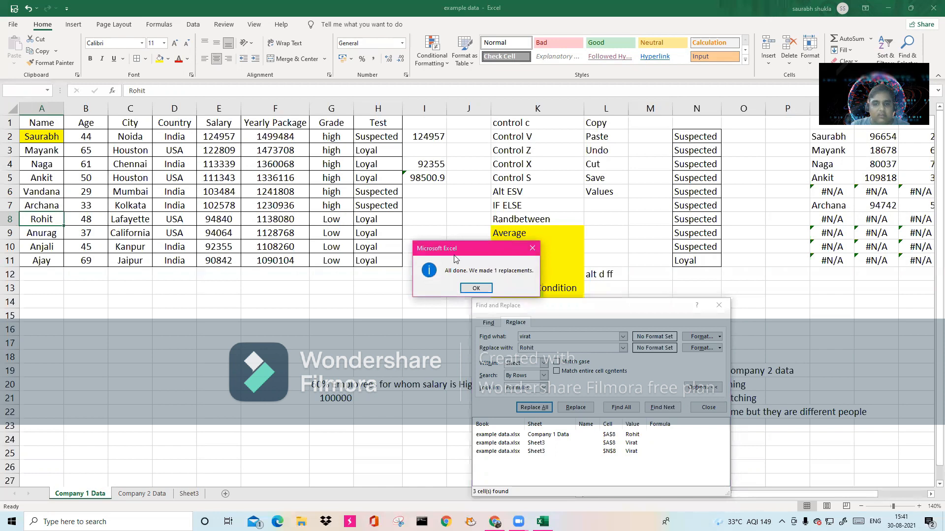
pyautogui.click(490, 287)
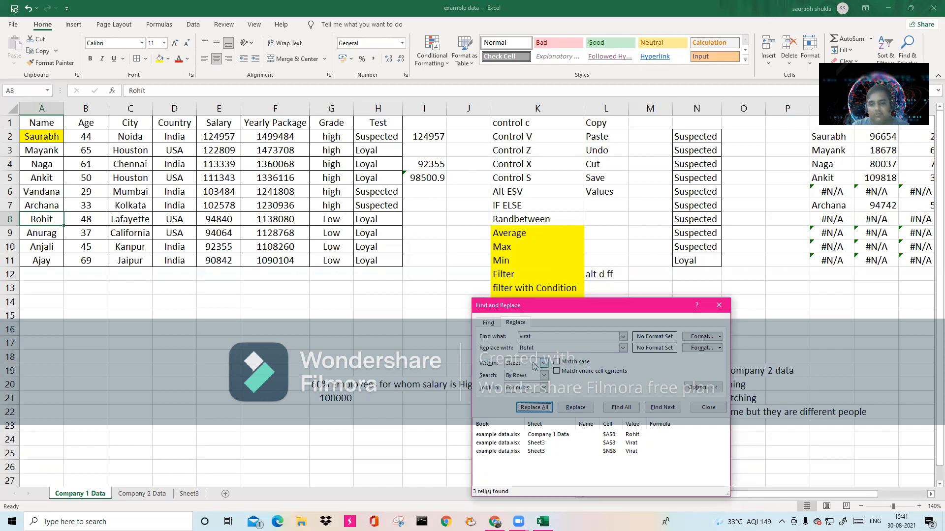
# Set the replacement scope to Workbook and replace all remaining occurrences of the searched name
pyautogui.click(544, 364)
pyautogui.click(534, 380)
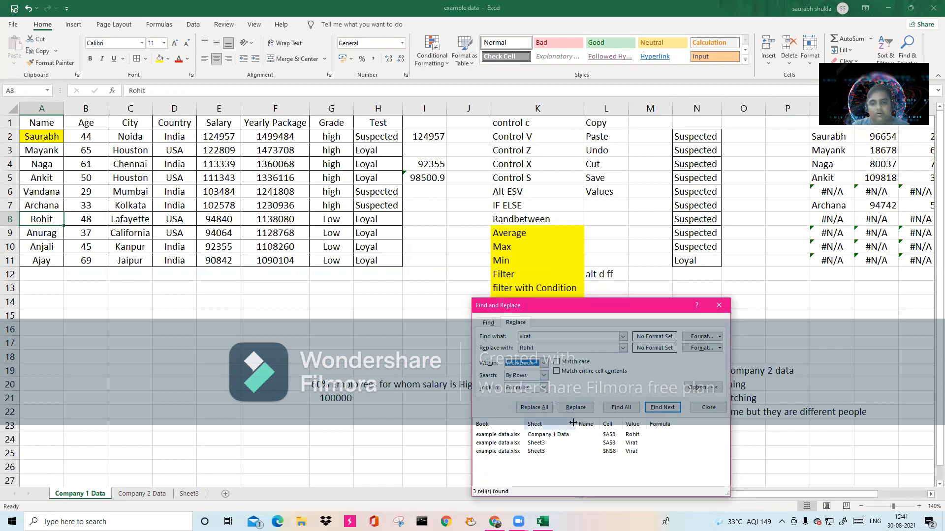
pyautogui.click(534, 407)
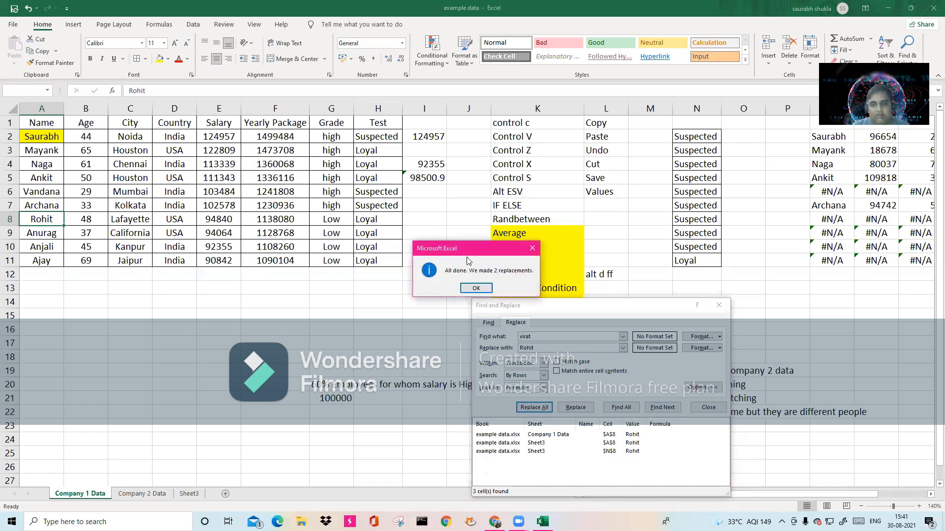
pyautogui.click(479, 289)
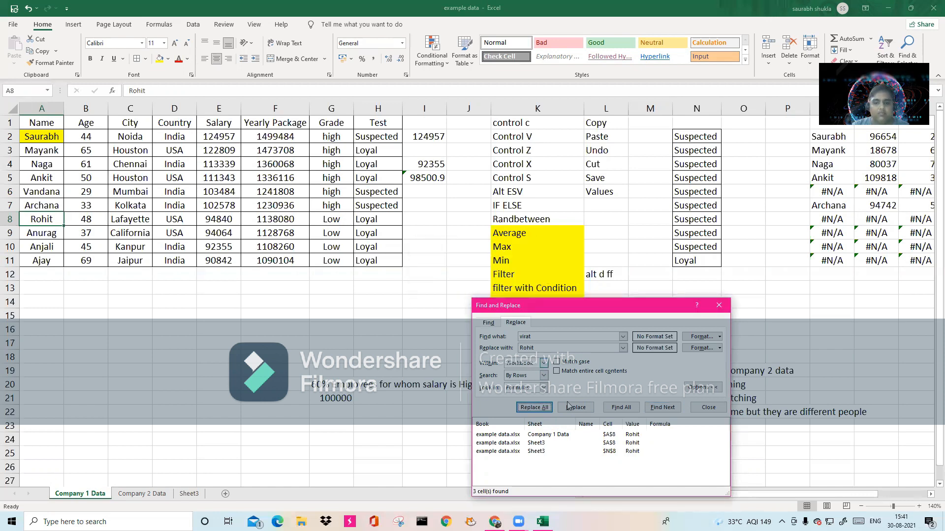
# Check the replaced name in both tables on Sheet3 and close Find and Replace
pyautogui.click(189, 494)
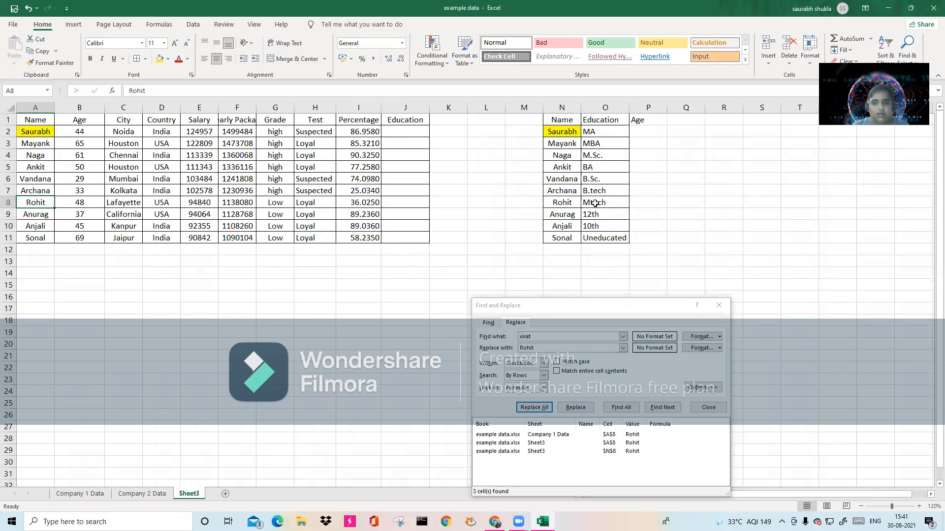
pyautogui.click(568, 203)
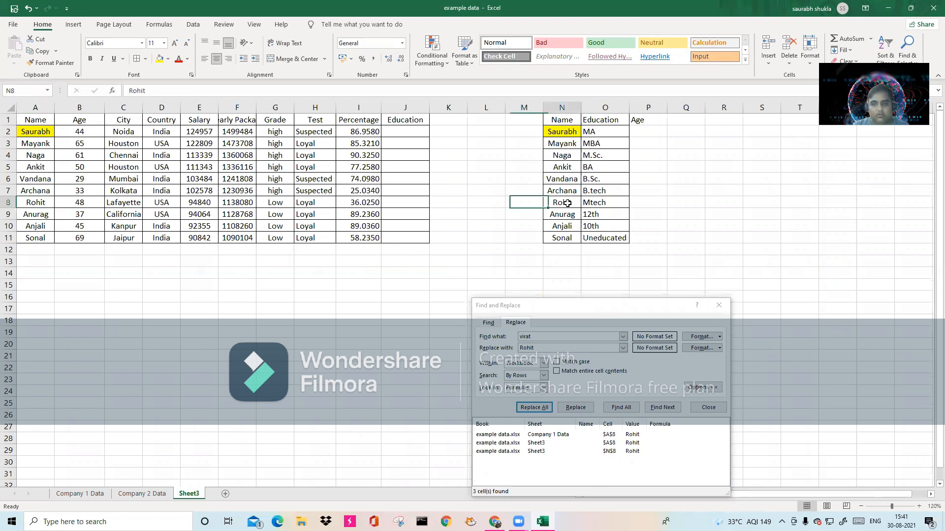
pyautogui.click(720, 306)
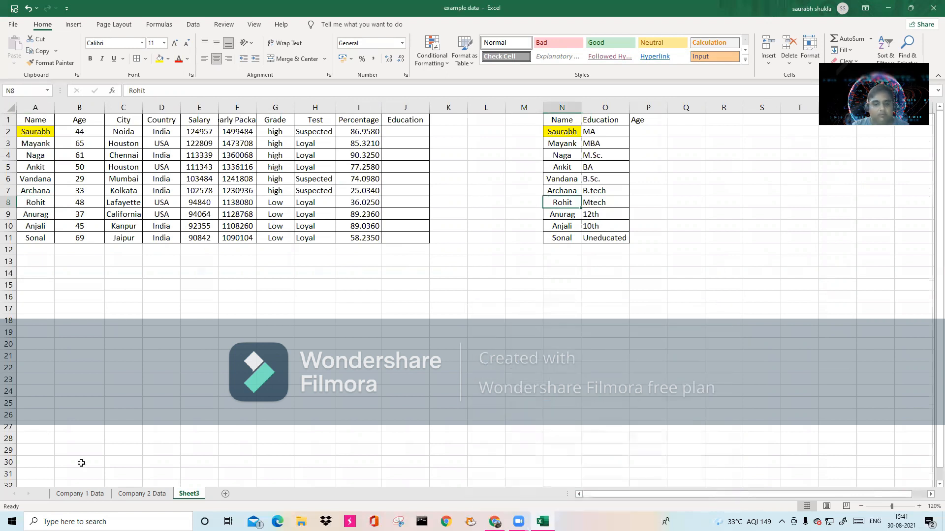
# Review the Find and Replace and Vlookup entries in the topic list on the Company 1 Data sheet
pyautogui.click(80, 495)
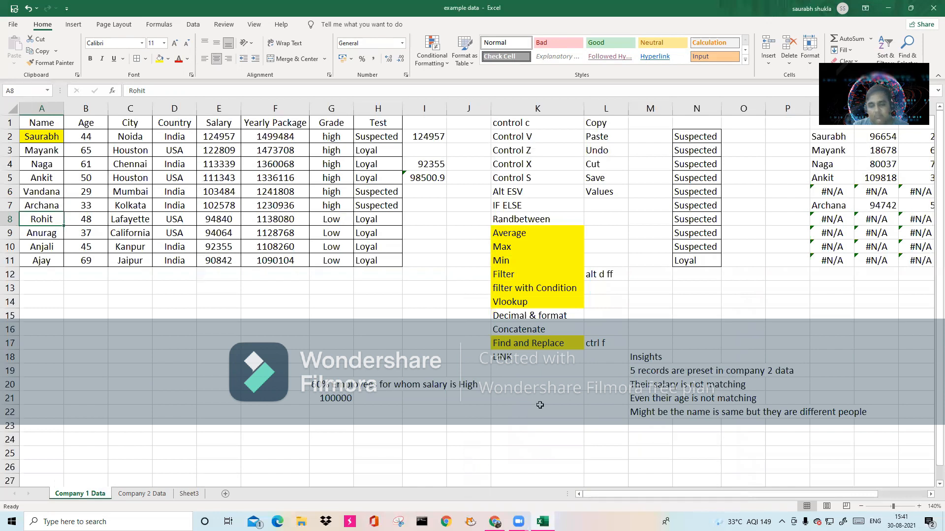
pyautogui.click(607, 343)
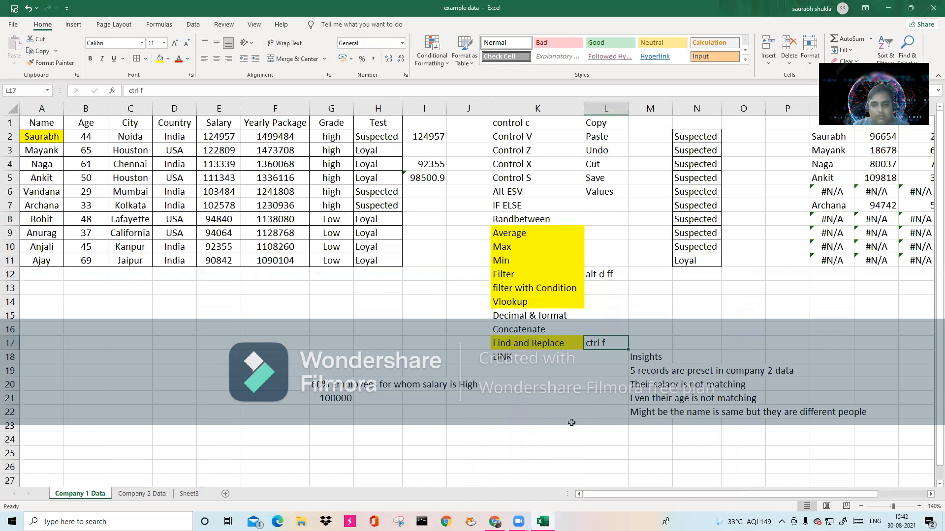
pyautogui.click(551, 343)
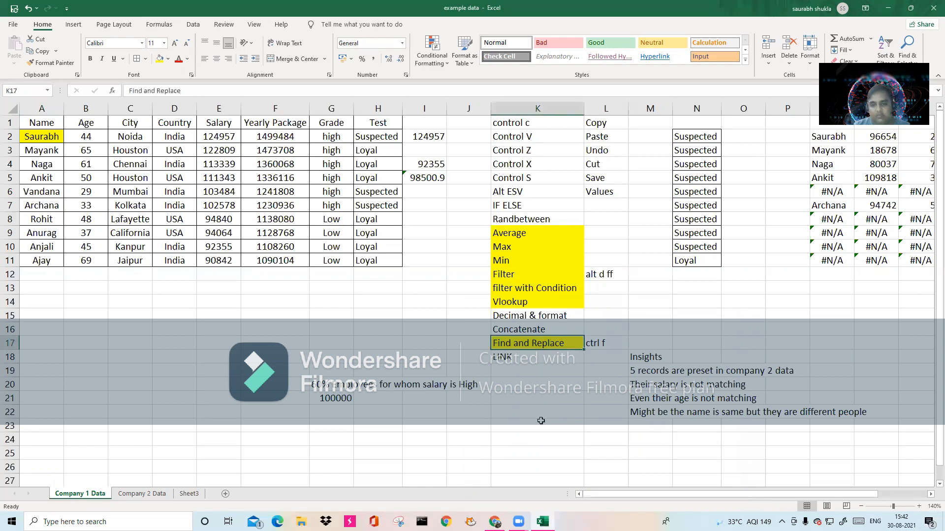
pyautogui.click(523, 304)
# On Sheet3, enter =VLOOKUP(N2,A:B,2,0) in P2 to look up the age for the first name
pyautogui.click(189, 494)
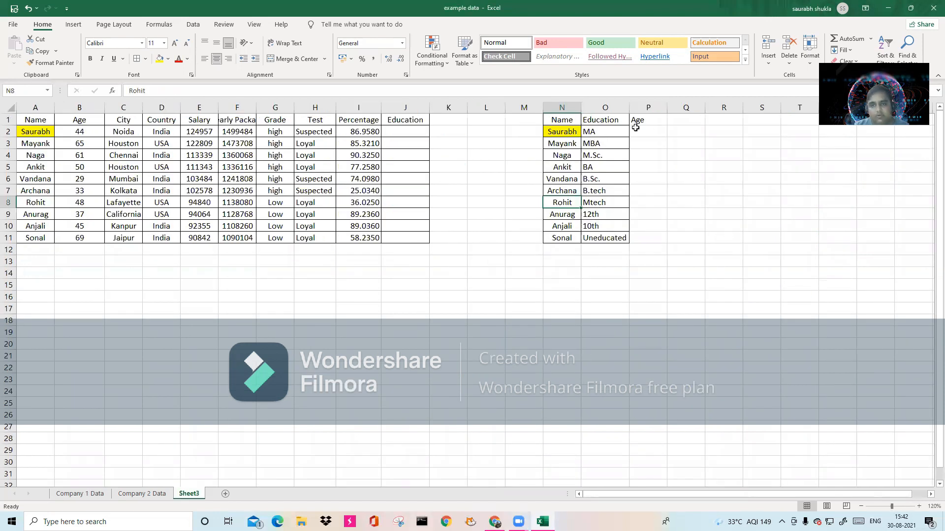
pyautogui.click(656, 129)
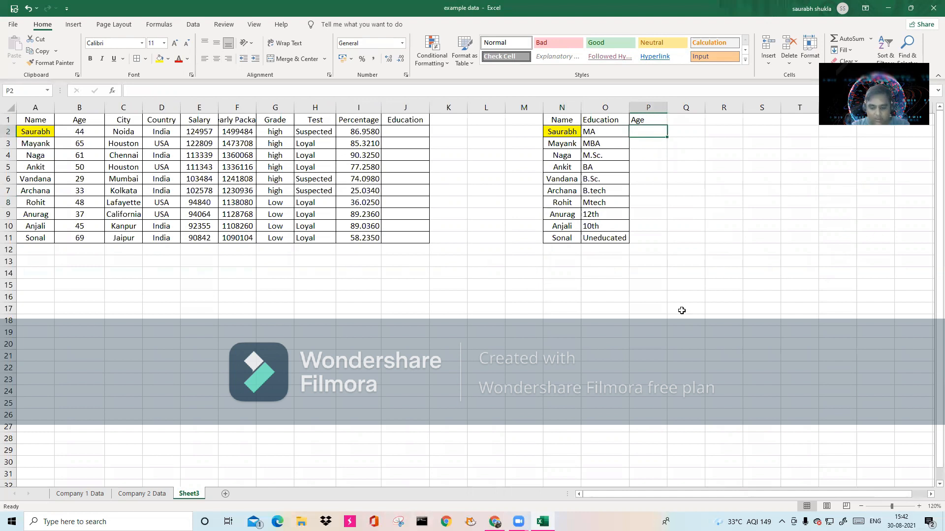
pyautogui.write('=')
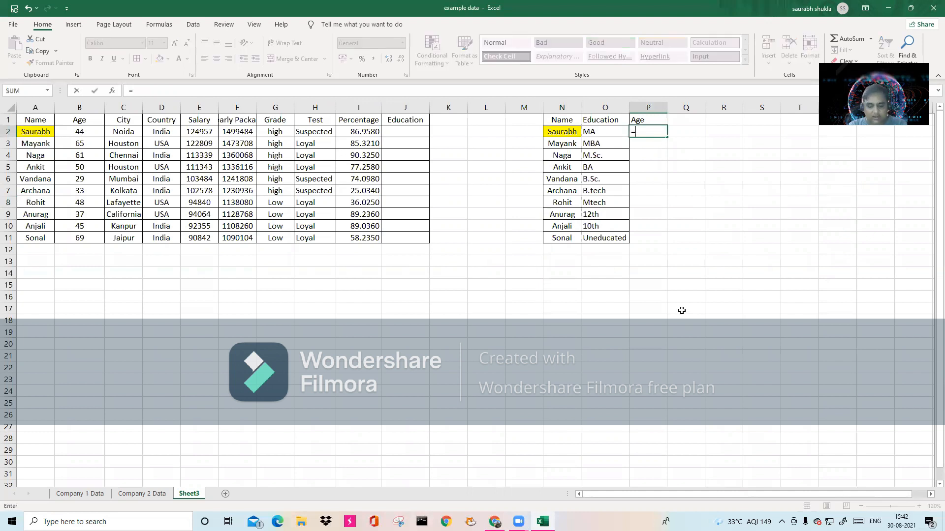
pyautogui.write('Vlookup')
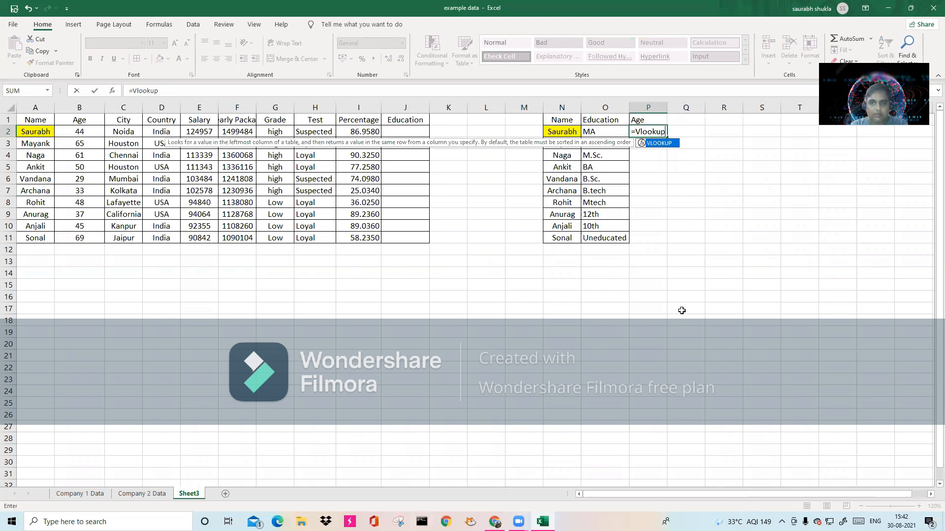
pyautogui.write('(')
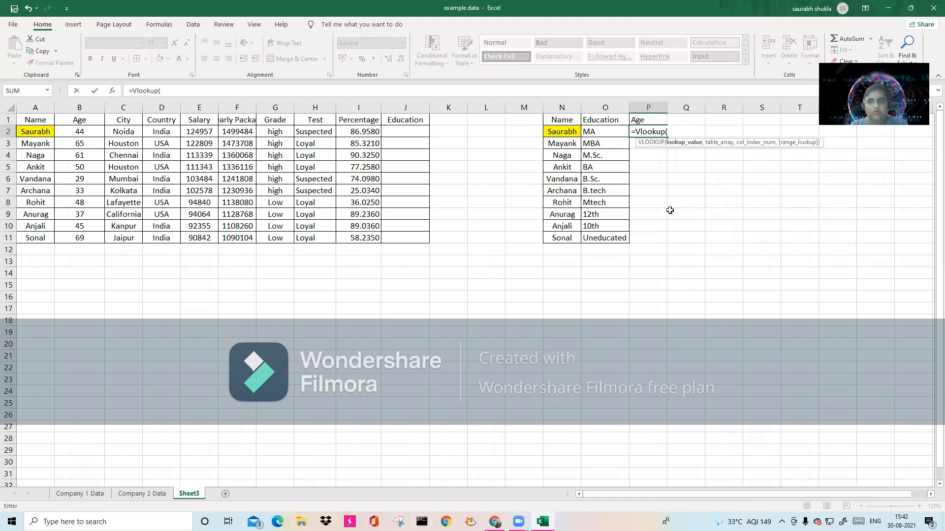
pyautogui.click(545, 133)
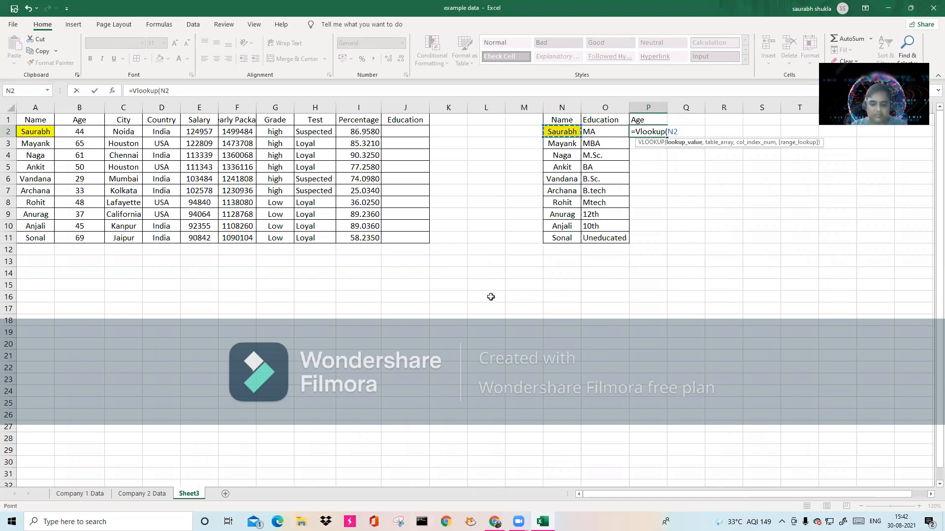
pyautogui.write(',')
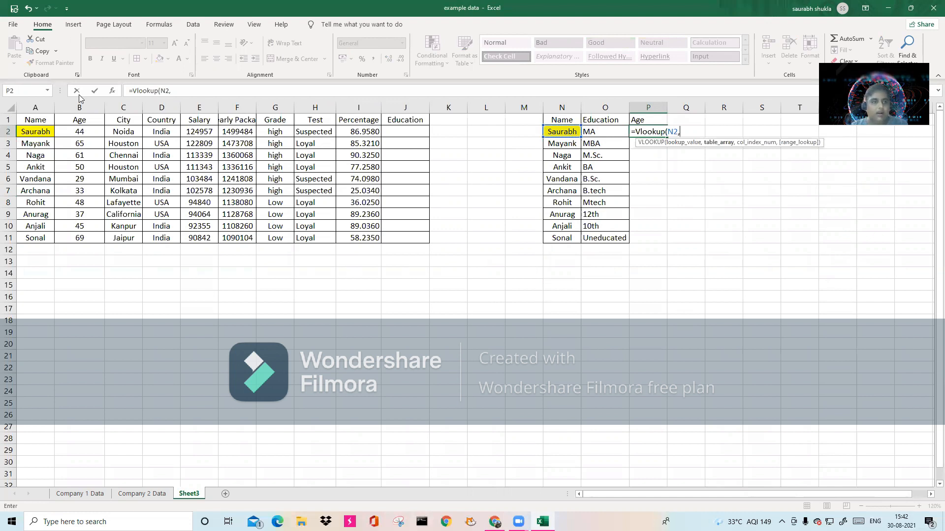
pyautogui.moveTo(31, 107); pyautogui.dragTo(74, 106)
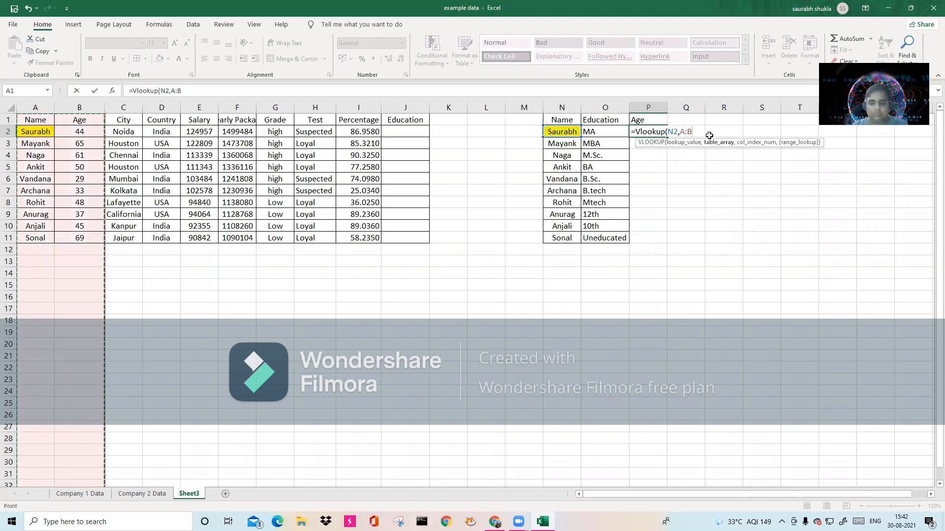
pyautogui.write(',2,0')
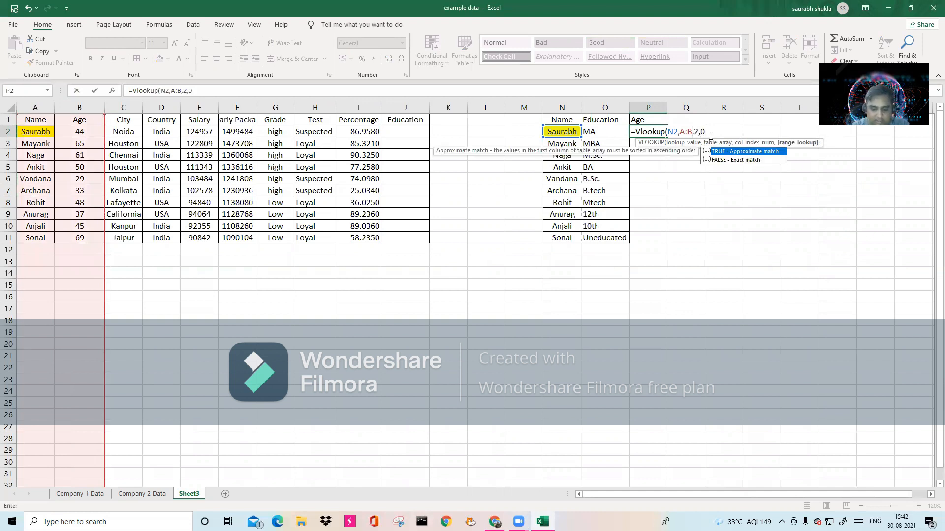
pyautogui.write(')')
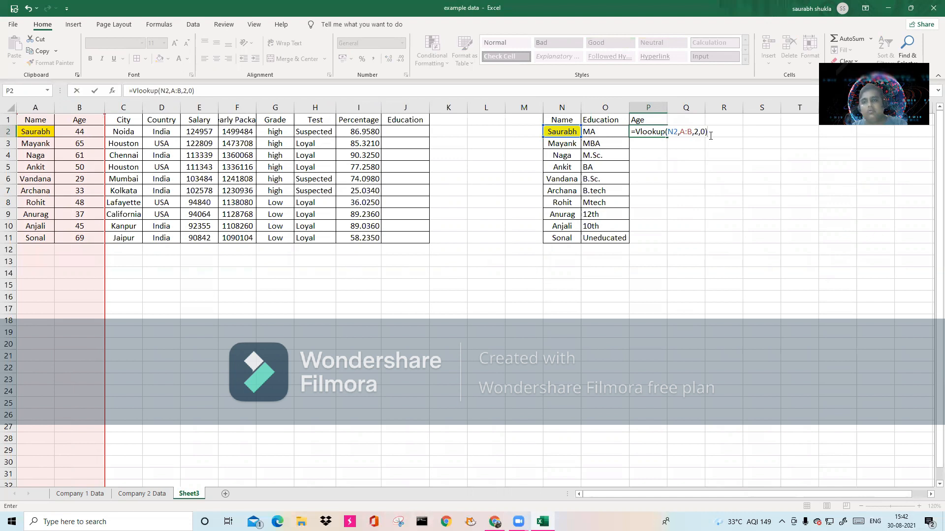
pyautogui.press('Return')
# Fill the Age lookup formula from P2 down to P11 and check several of the filled cells
pyautogui.click(661, 131)
pyautogui.moveTo(669, 137); pyautogui.dragTo(668, 243)
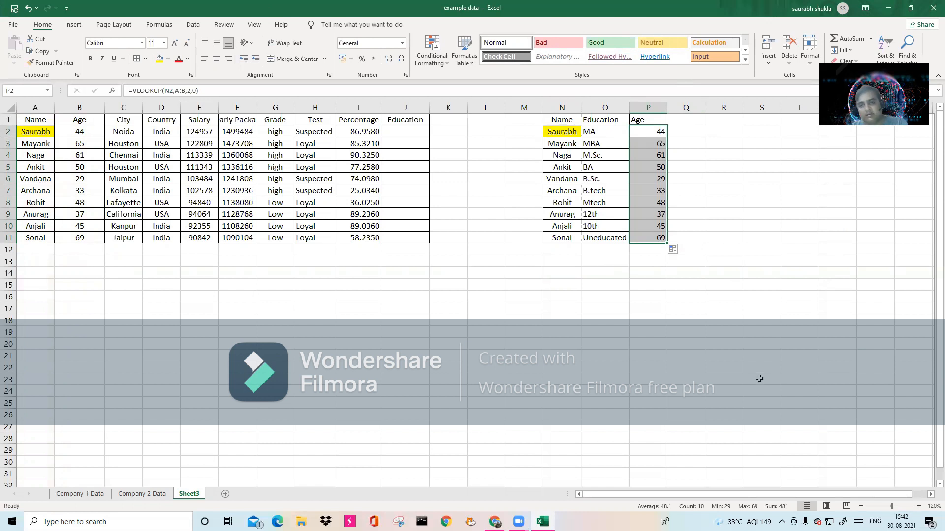
pyautogui.click(659, 132)
pyautogui.click(651, 154)
pyautogui.click(653, 170)
pyautogui.click(654, 179)
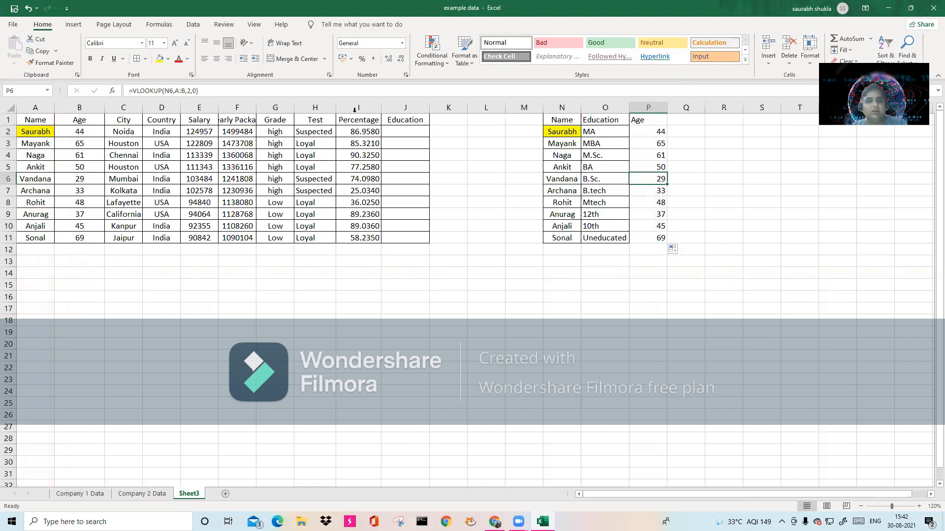
# Enter =VLOOKUP(A2,N:O,2,0) in J2 under Education and fill the formula down to J11
pyautogui.click(405, 131)
pyautogui.write('=')
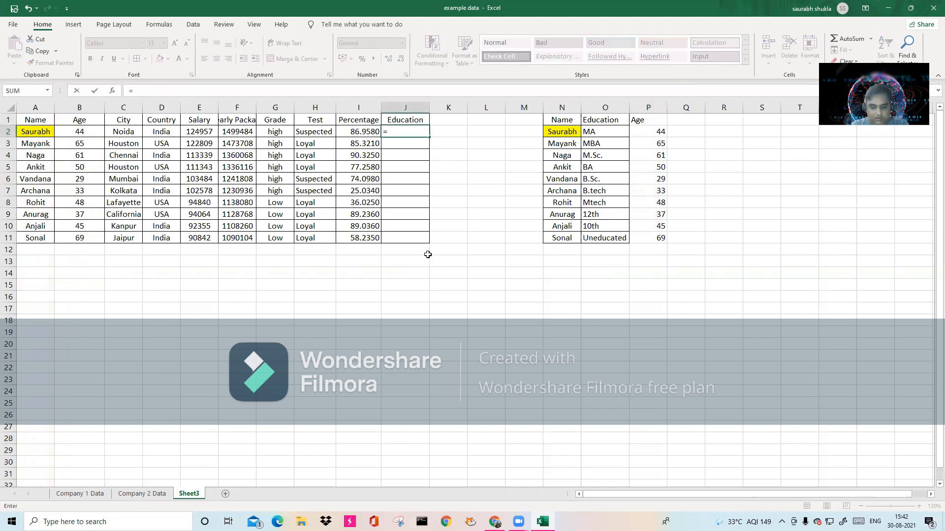
pyautogui.write('vlooku')
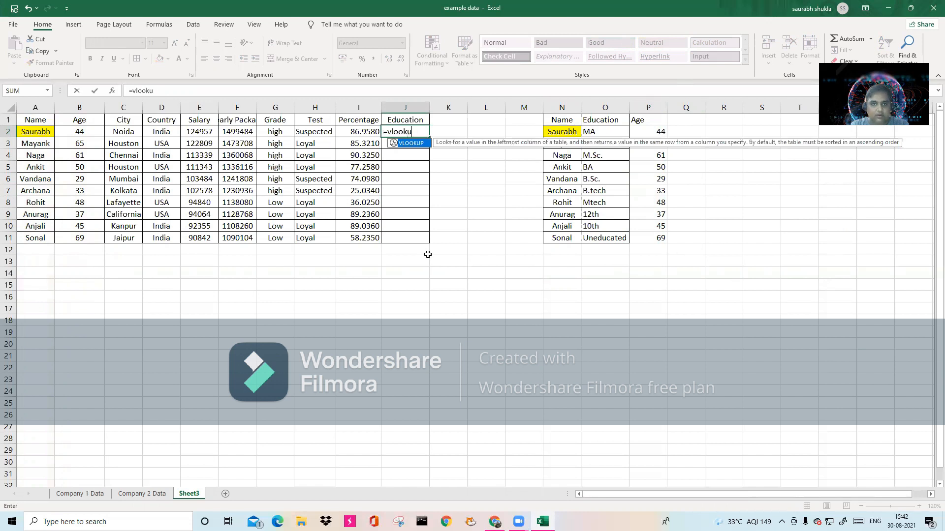
pyautogui.write('p(')
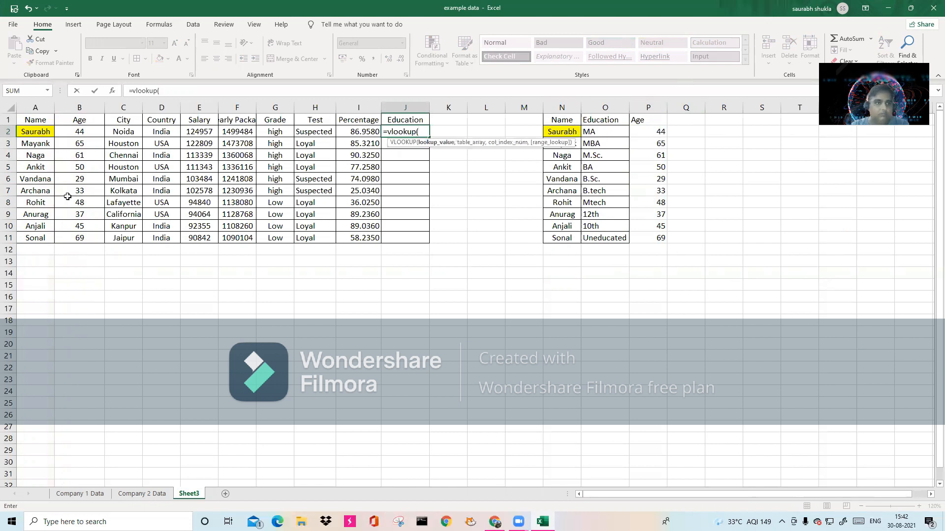
pyautogui.click(44, 133)
pyautogui.write(',')
pyautogui.moveTo(562, 109); pyautogui.dragTo(595, 107)
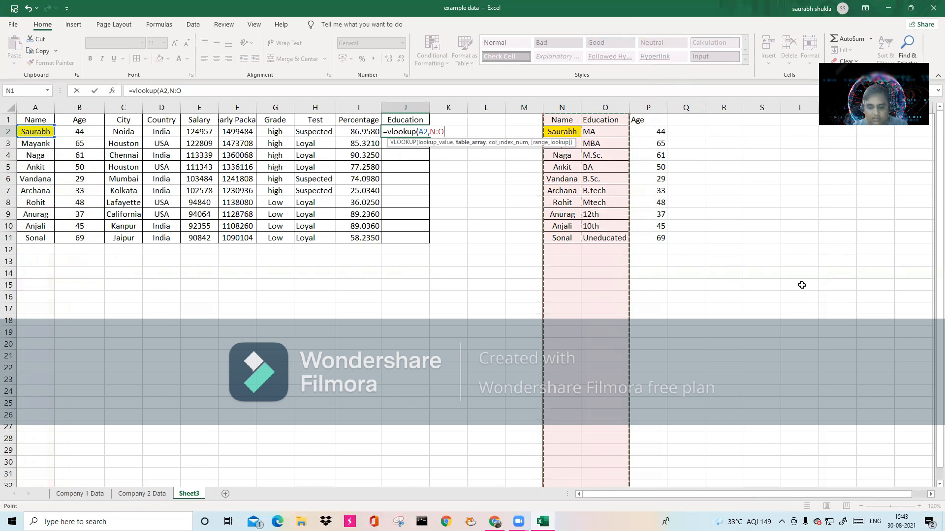
pyautogui.write(',2,')
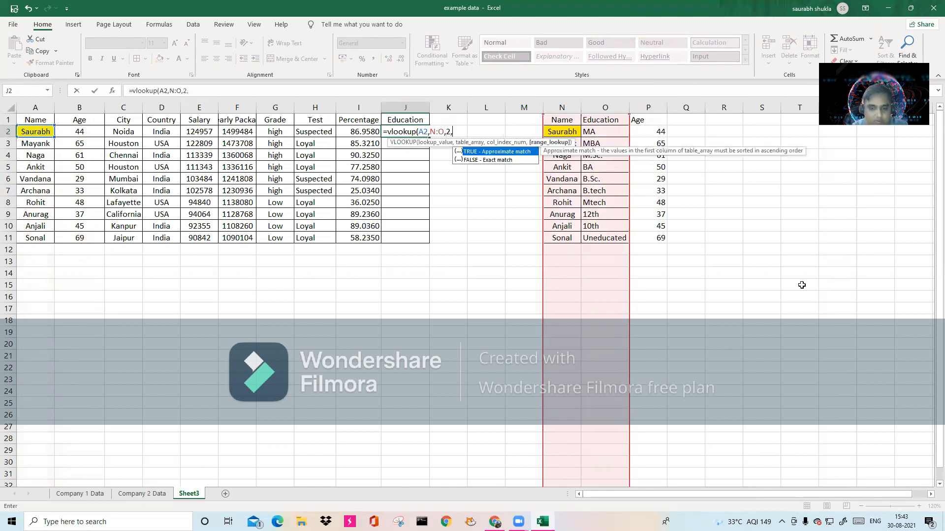
pyautogui.write('0)')
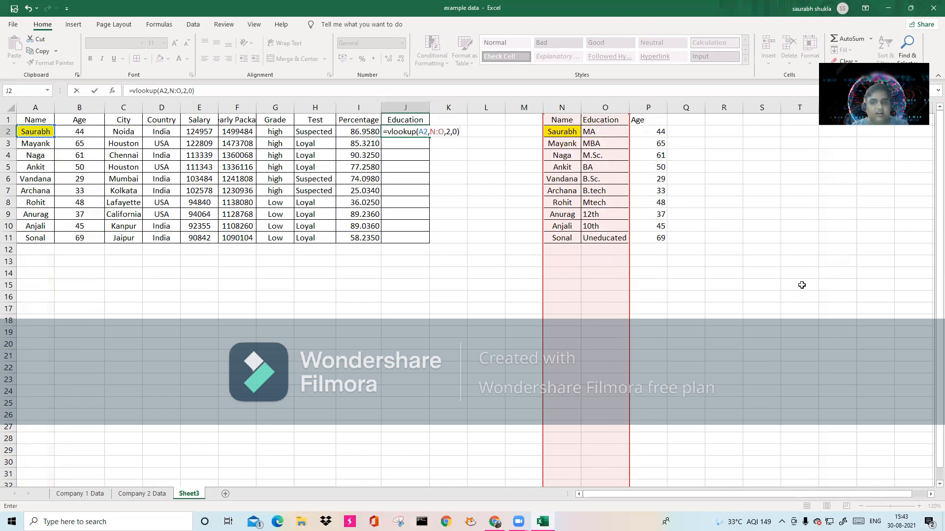
pyautogui.press('Return')
pyautogui.click(411, 131)
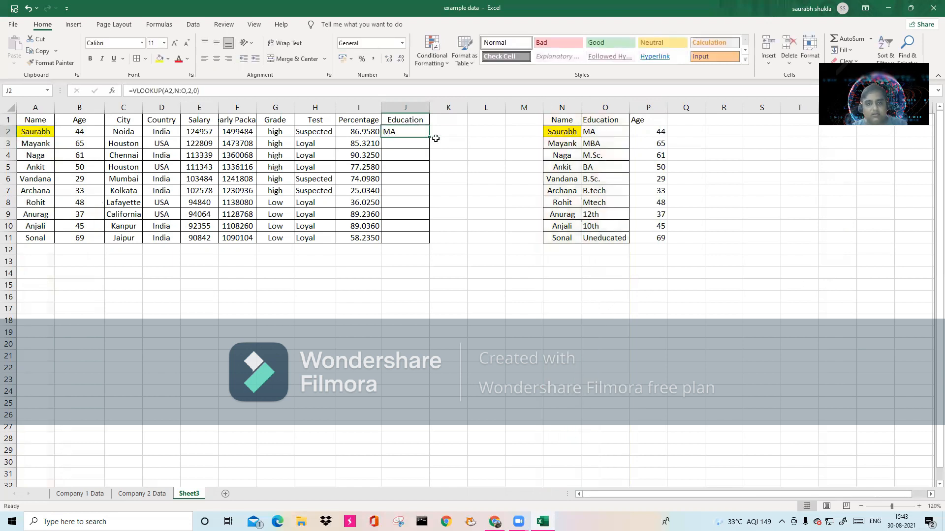
pyautogui.moveTo(431, 137); pyautogui.dragTo(431, 240)
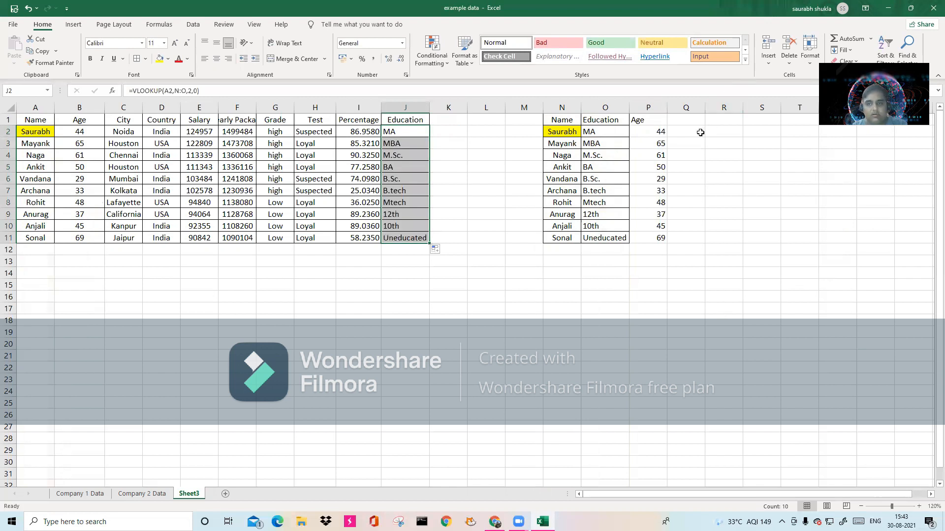
# Add the header City in Q1, beside the Age column of the second table
pyautogui.click(692, 120)
pyautogui.write('City')
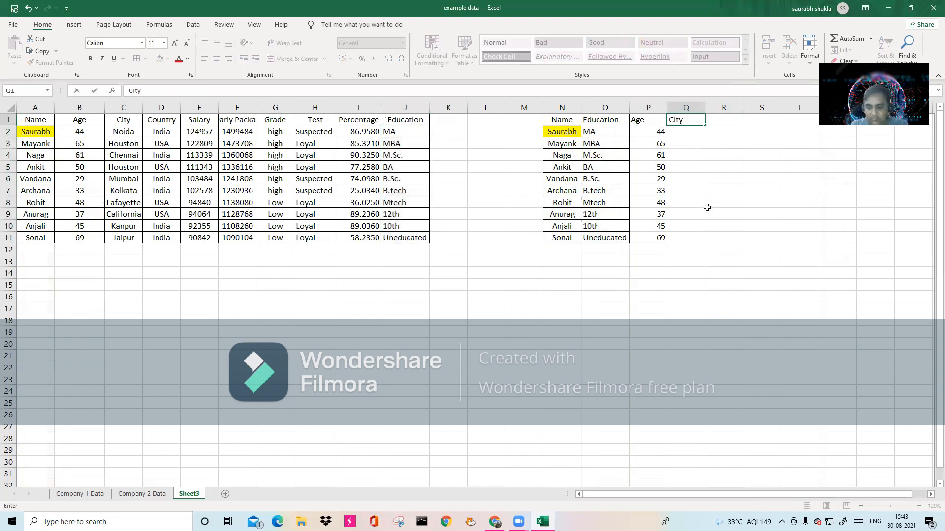
pyautogui.press('Return')
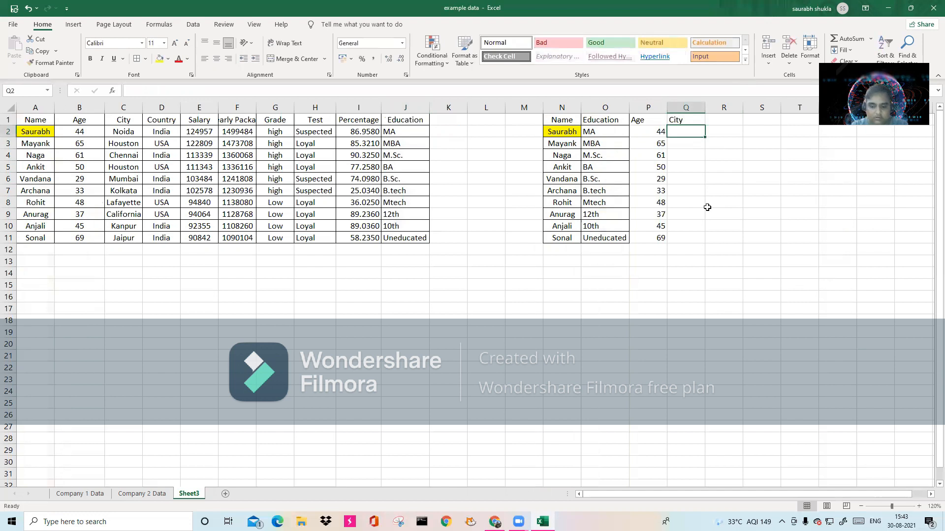
# Enter =VLOOKUP(N2,A:C,3,0) in Q2 to look up the city for the first name
pyautogui.write('=vlookup')
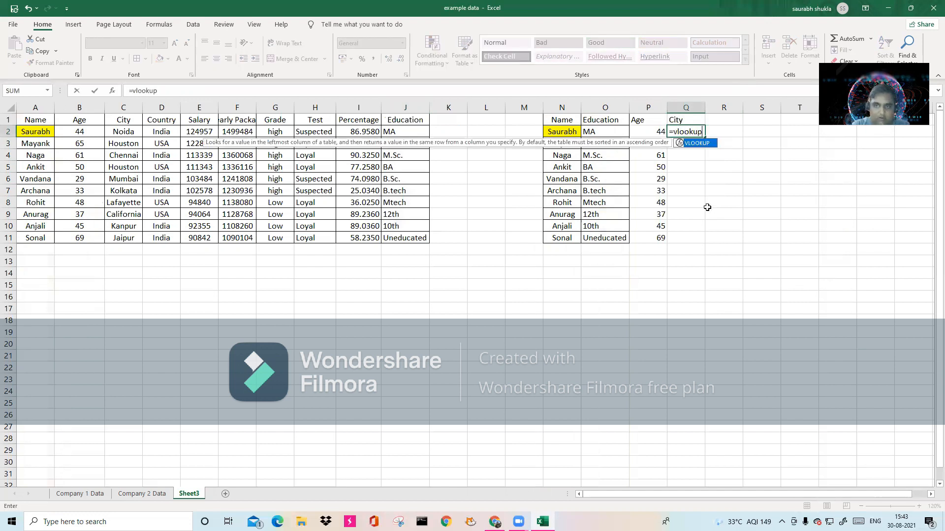
pyautogui.write('(')
pyautogui.click(562, 133)
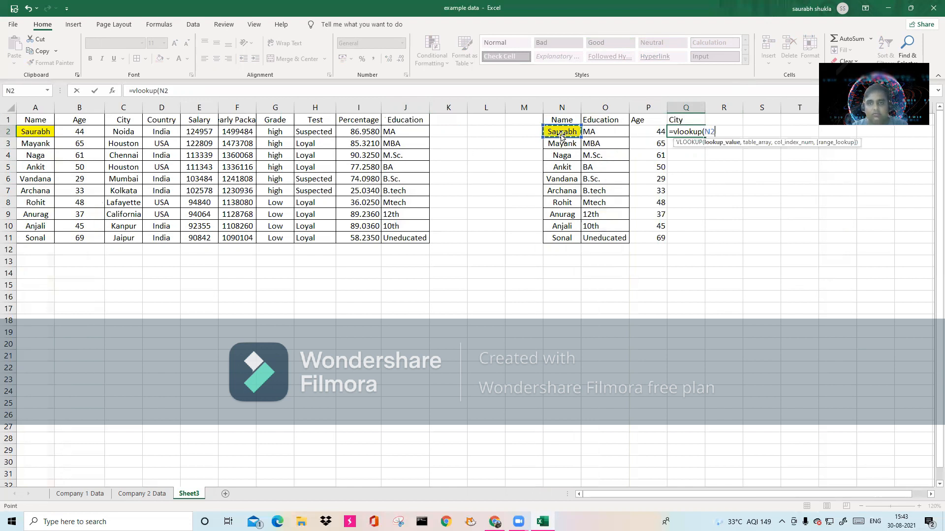
pyautogui.write(',')
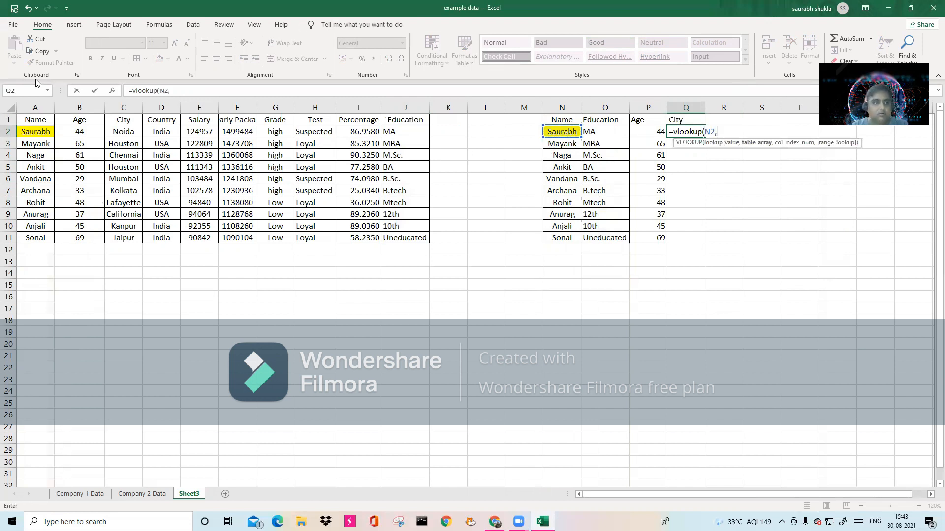
pyautogui.moveTo(39, 108); pyautogui.dragTo(123, 108)
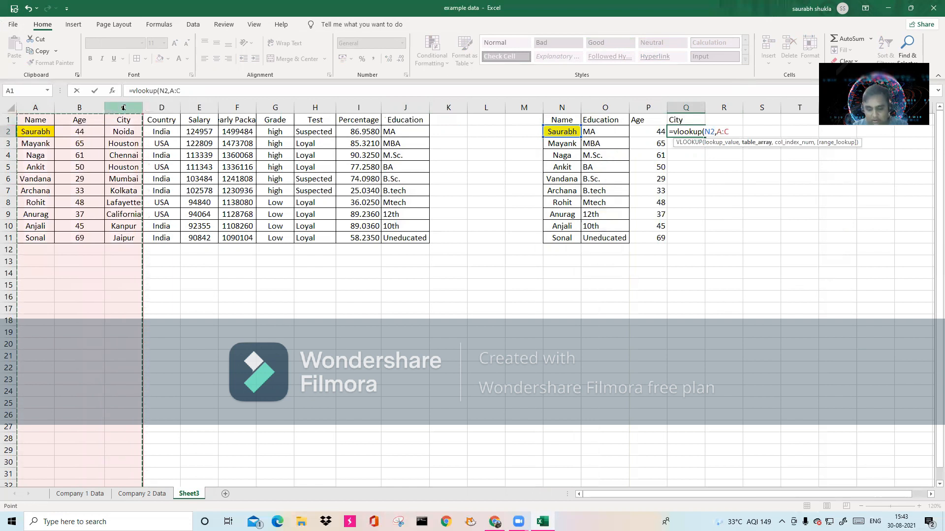
pyautogui.write(',3,')
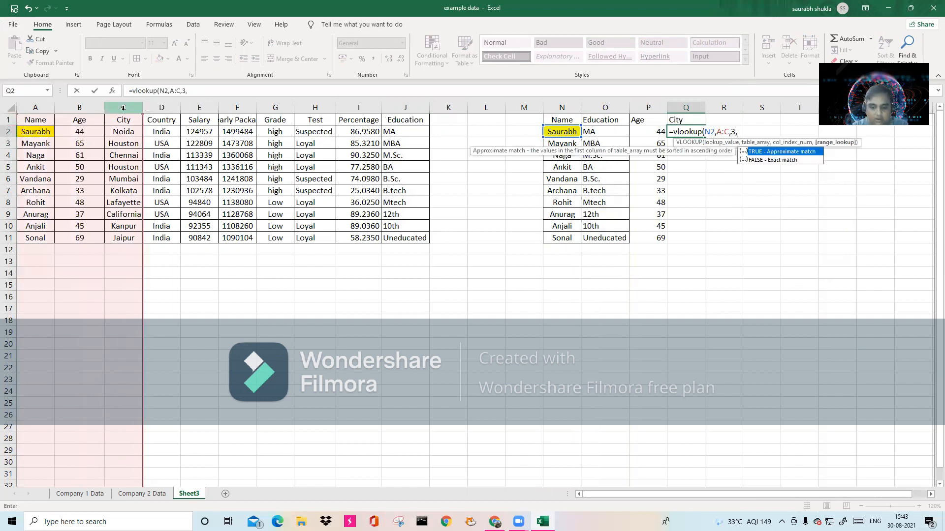
pyautogui.write('0)')
pyautogui.hotkey('ctrl', 'Return')
pyautogui.press('Return')
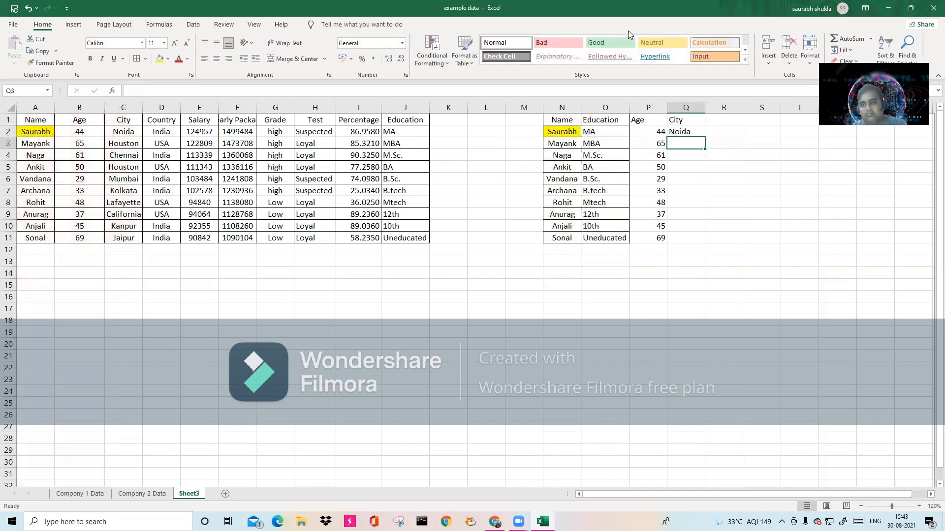
# Fill the City lookup formula from Q2 down to Q11 and check the filled cells one by one
pyautogui.moveTo(695, 133); pyautogui.dragTo(701, 240)
pyautogui.hotkey('ctrl', 'd')
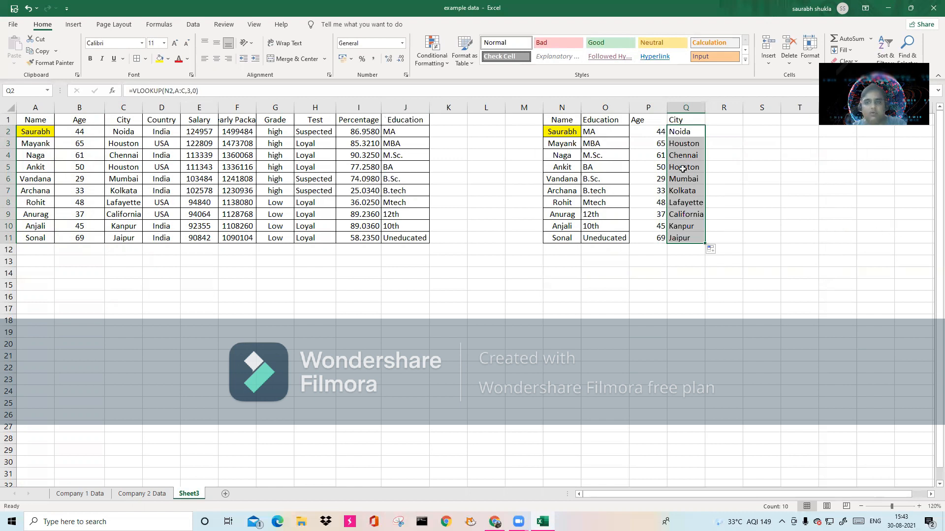
pyautogui.click(688, 129)
pyautogui.press('Down')
pyautogui.press('Down')
pyautogui.press('Down')
pyautogui.press('Down')
pyautogui.press('Down')
pyautogui.press('Down')
# Replace the City lookup formulas in Q2:Q11 with their plain values using Paste Special in place
pyautogui.click(677, 109)
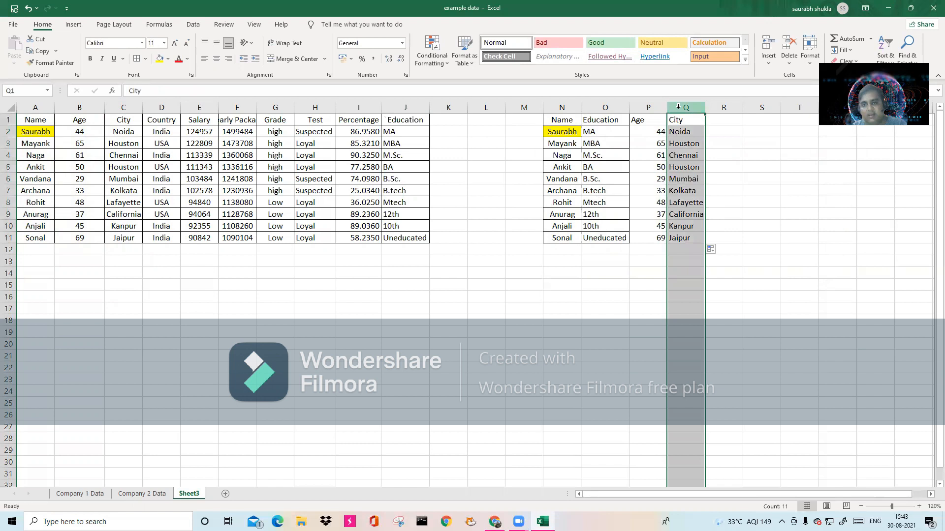
pyautogui.moveTo(684, 132); pyautogui.dragTo(689, 237)
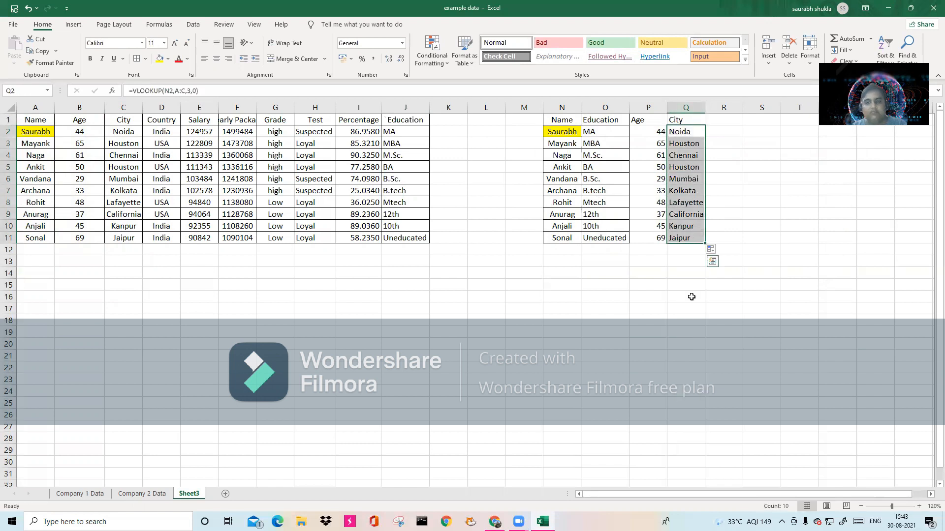
pyautogui.hotkey('ctrl', 'c')
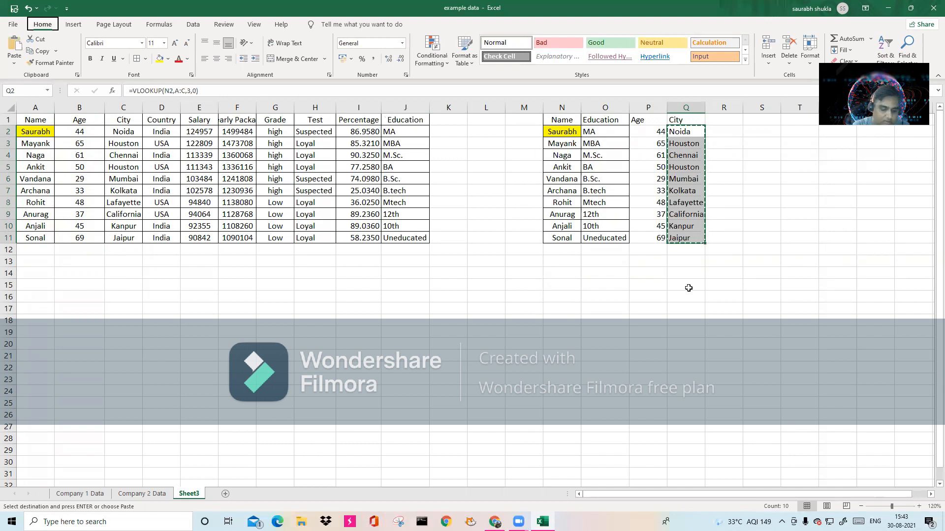
pyautogui.hotkey('ctrl', 'alt', 'v')
pyautogui.press('Return')
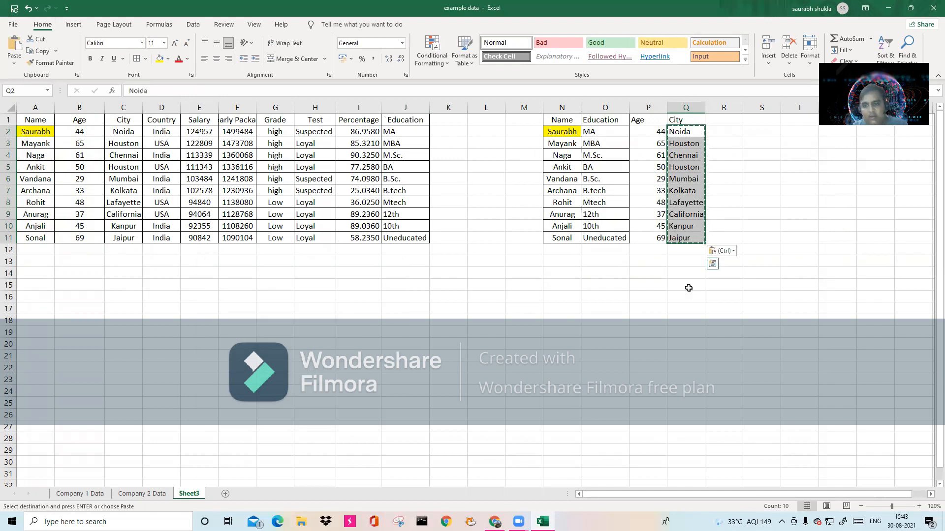
# Examine the contents of the pasted City cells in column Q and of the Age cell P3
pyautogui.click(691, 150)
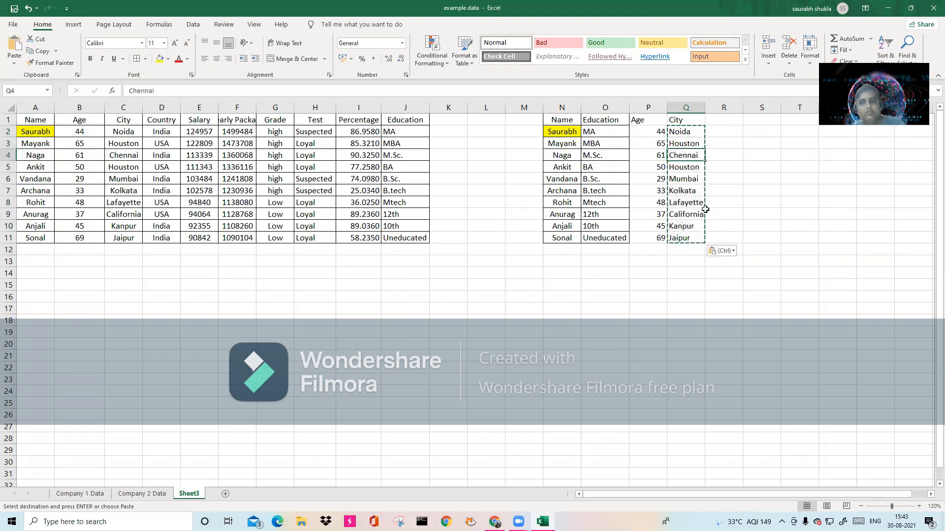
pyautogui.click(691, 168)
pyautogui.click(689, 203)
pyautogui.press('Down')
pyautogui.press('Down')
pyautogui.press('Down')
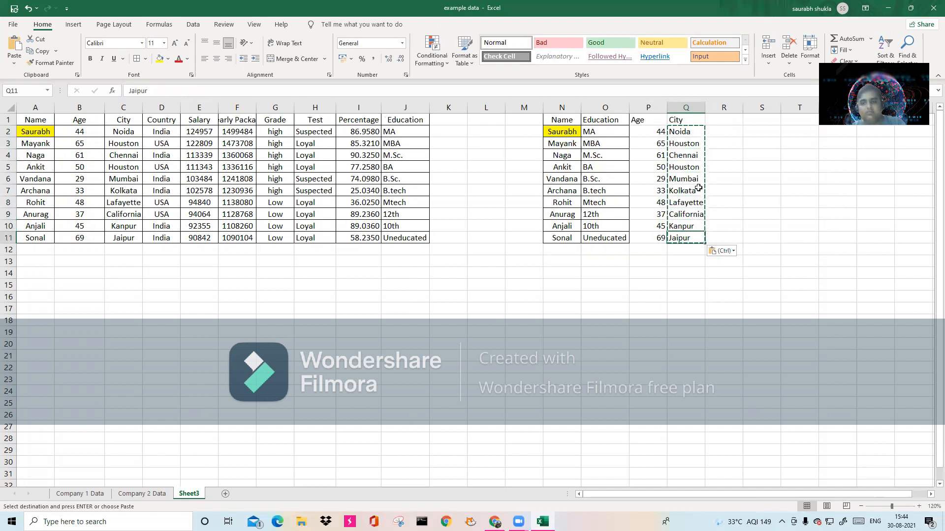
pyautogui.click(697, 133)
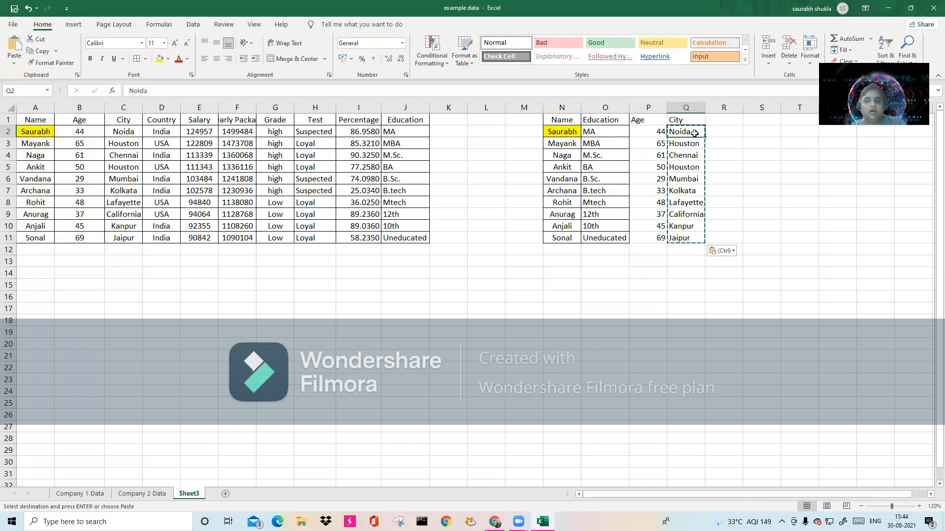
pyautogui.click(663, 140)
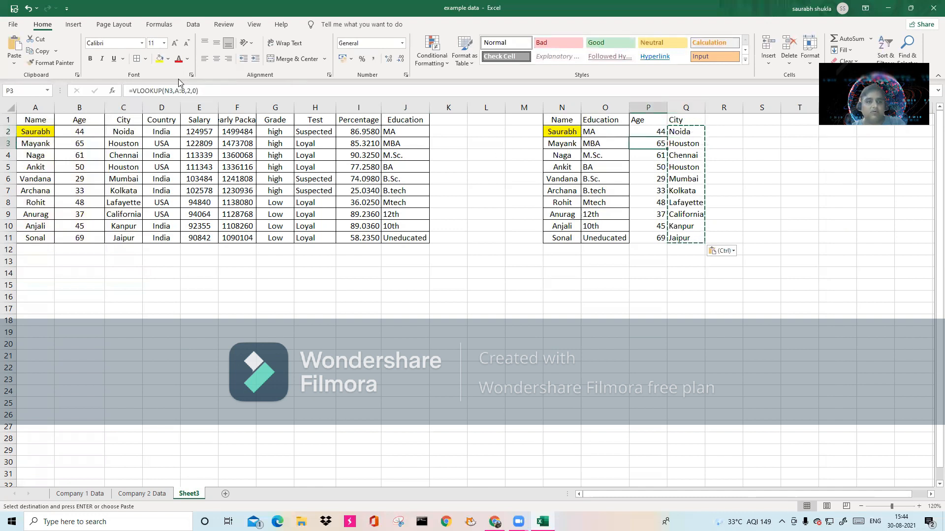
# Delete the first table's Age column B to test the dependent lookups, and undo the deletion
pyautogui.click(83, 105)
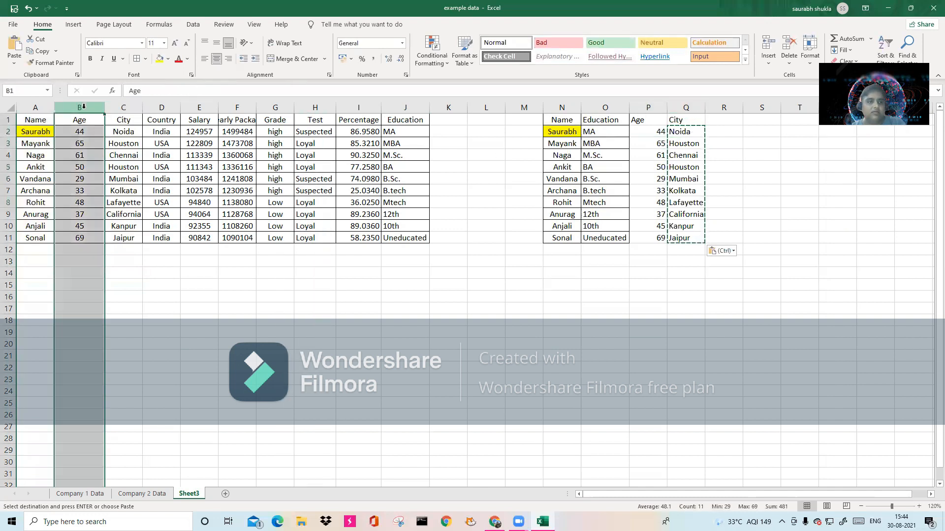
pyautogui.rightClick(84, 108)
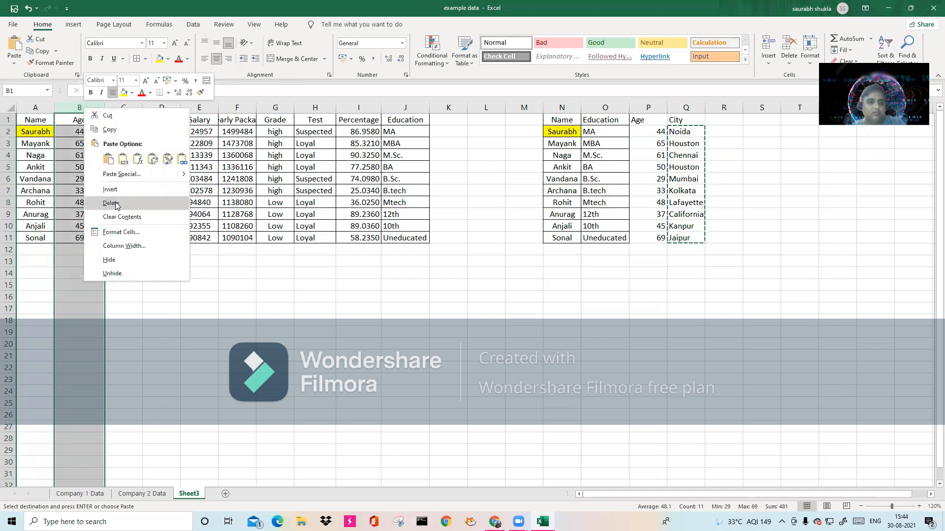
pyautogui.click(111, 203)
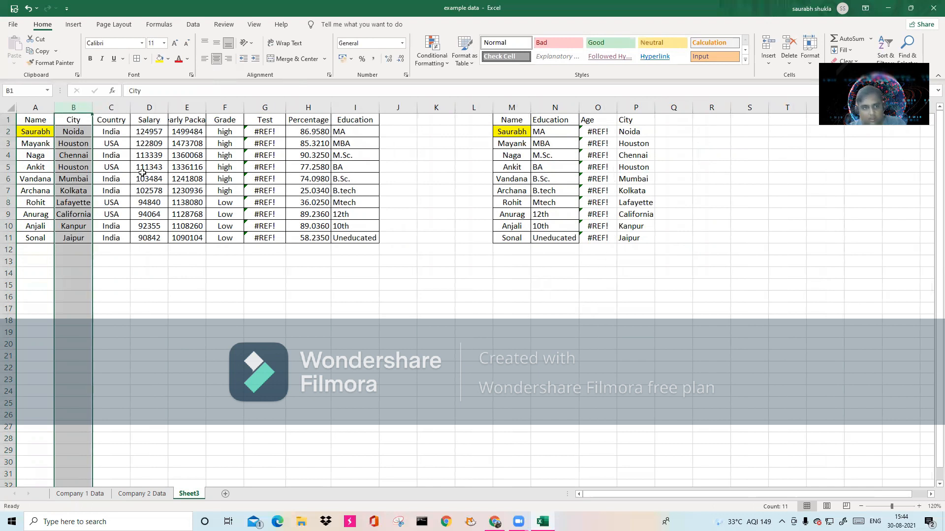
pyautogui.hotkey('ctrl', 'z')
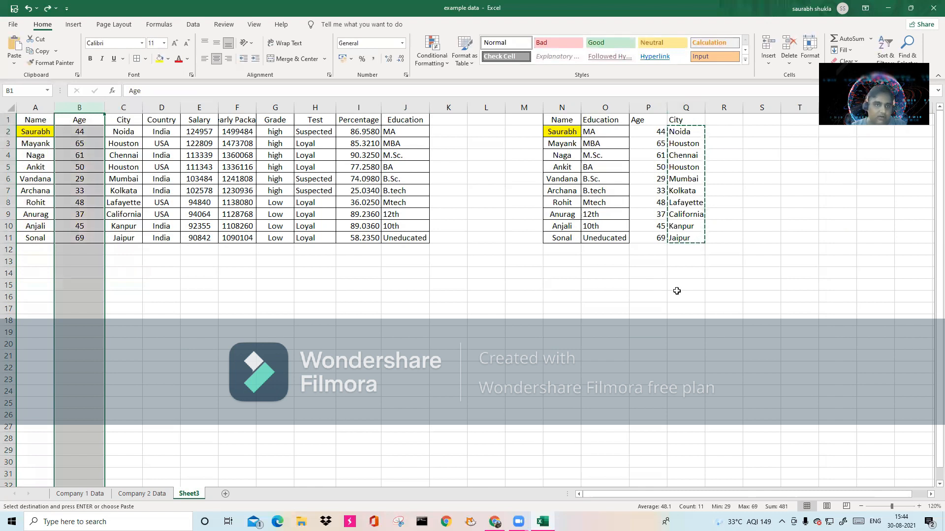
# Convert the Age lookup formulas in P2:P11 to values with Paste Special Values and check the resulting cells
pyautogui.click(654, 190)
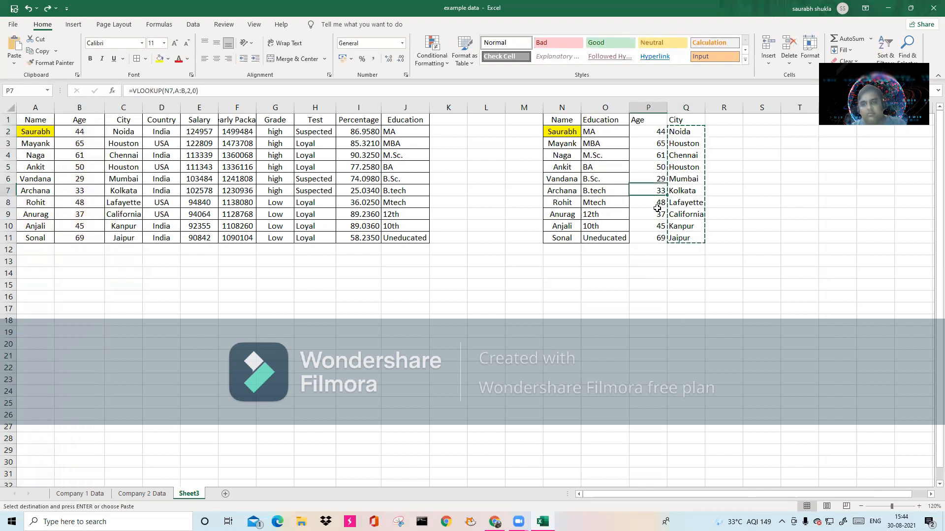
pyautogui.click(654, 227)
pyautogui.click(657, 236)
pyautogui.moveTo(643, 128); pyautogui.dragTo(657, 238)
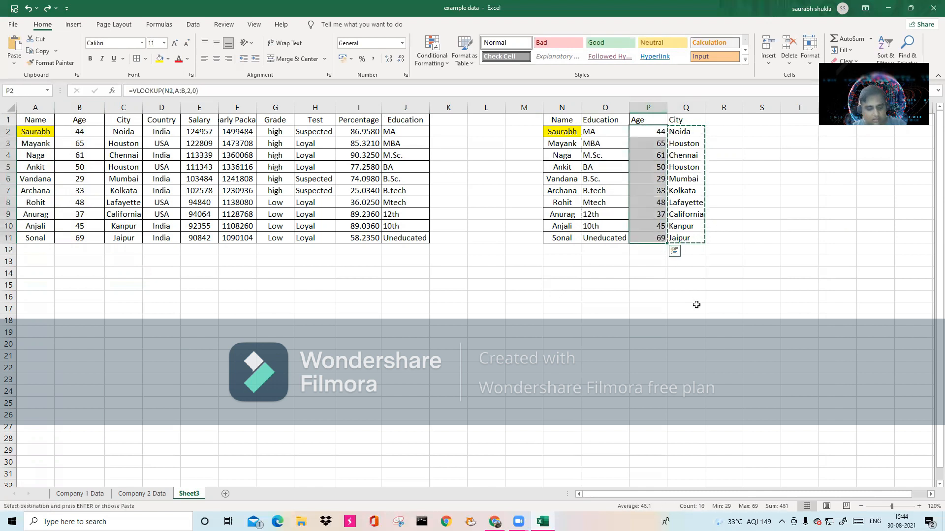
pyautogui.hotkey('ctrl', 'c')
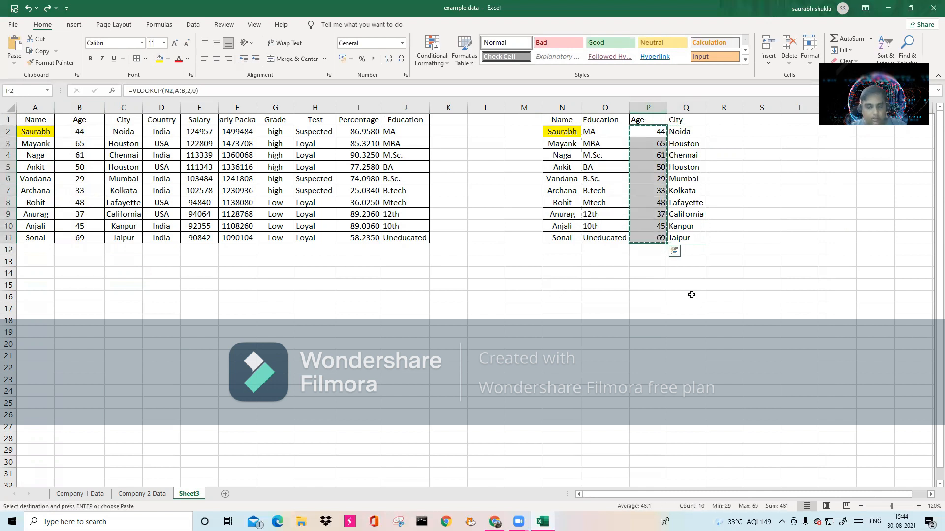
pyautogui.press('alt')
pyautogui.press('e')
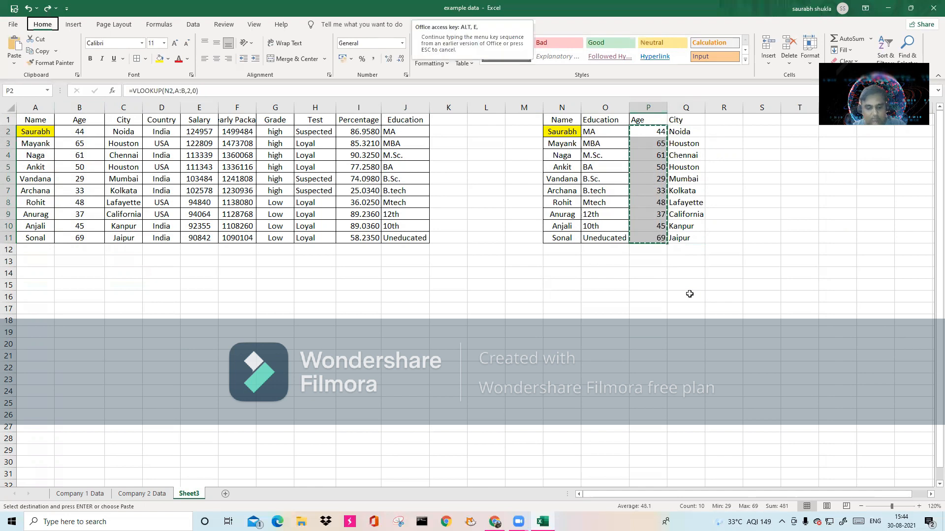
pyautogui.press('s')
pyautogui.press('v')
pyautogui.click(330, 411)
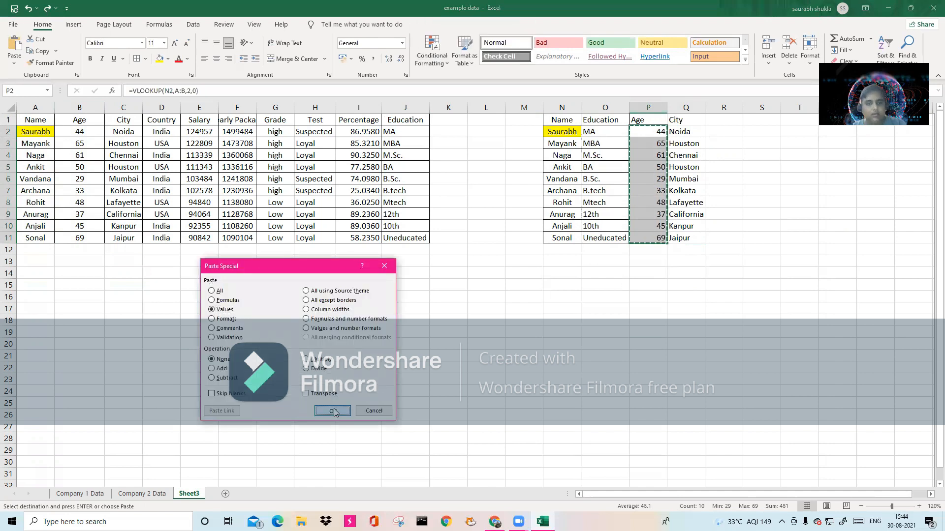
pyautogui.click(805, 344)
pyautogui.click(649, 148)
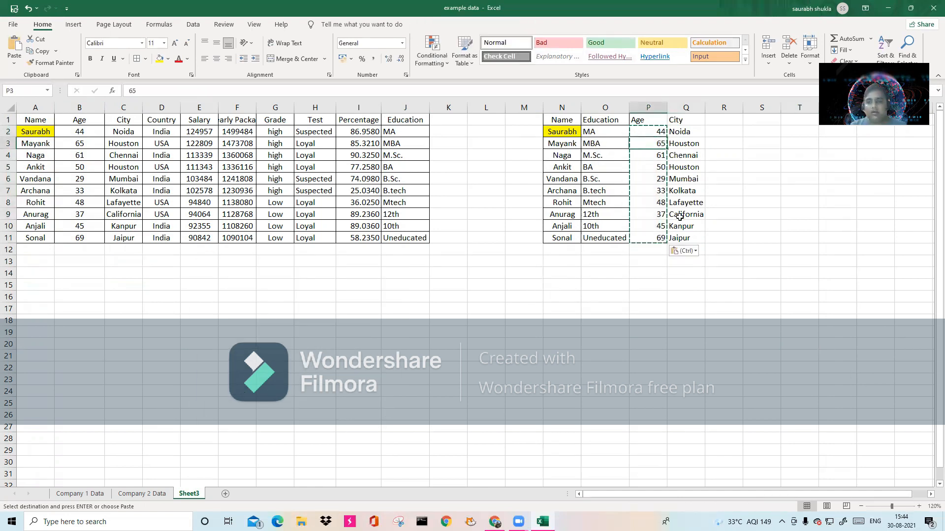
pyautogui.click(659, 182)
# Find the Decimal & format topic in K15 of the Company 1 Data sheet's topic list
pyautogui.click(80, 494)
pyautogui.click(530, 341)
pyautogui.click(535, 298)
pyautogui.click(529, 318)
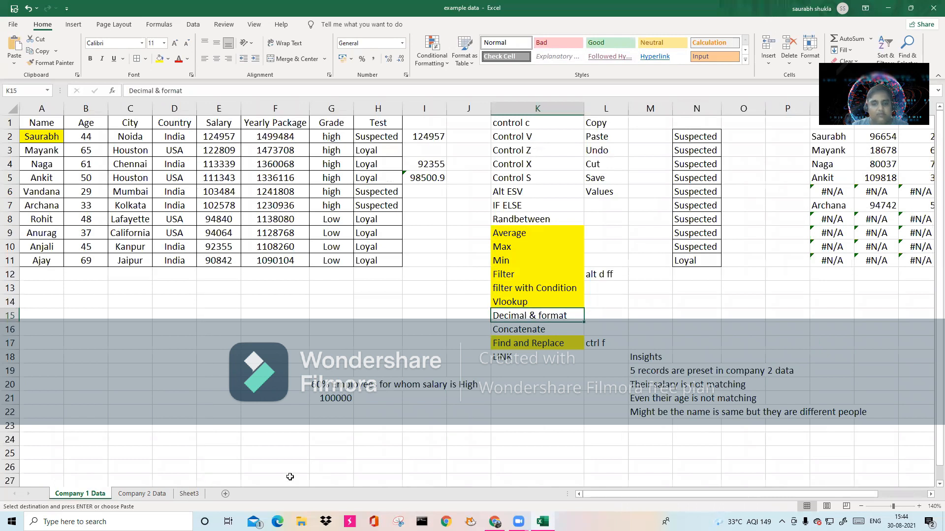
# Return to Sheet3 and reduce the Percentage values in I2:I11 to no decimal places
pyautogui.click(189, 494)
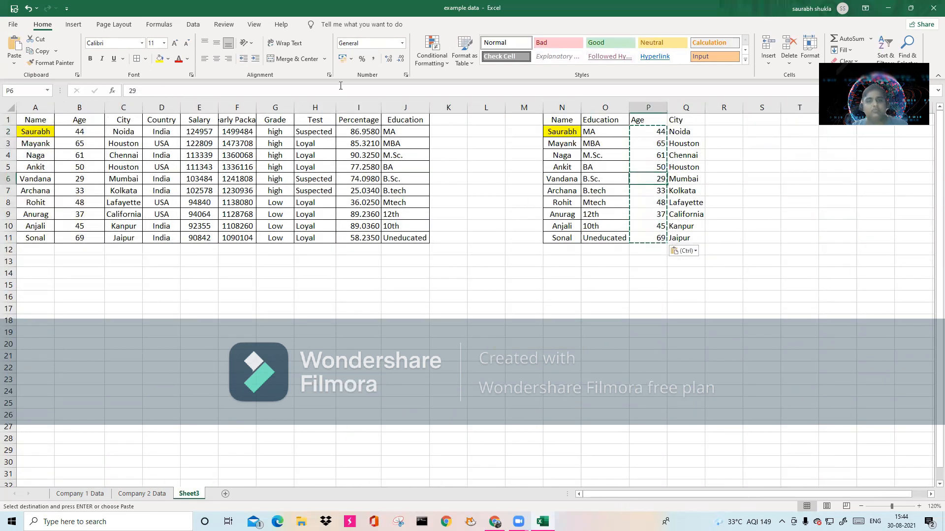
pyautogui.moveTo(355, 131); pyautogui.dragTo(360, 237)
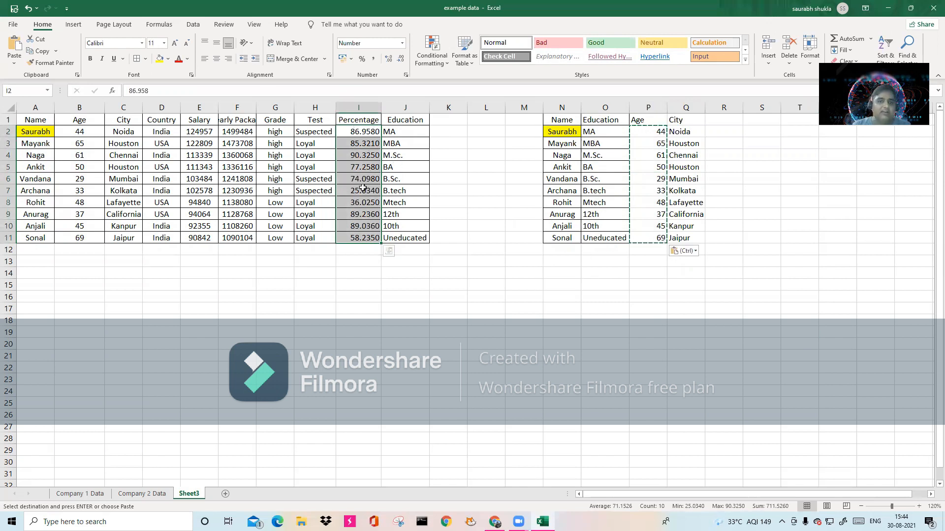
pyautogui.click(402, 59)
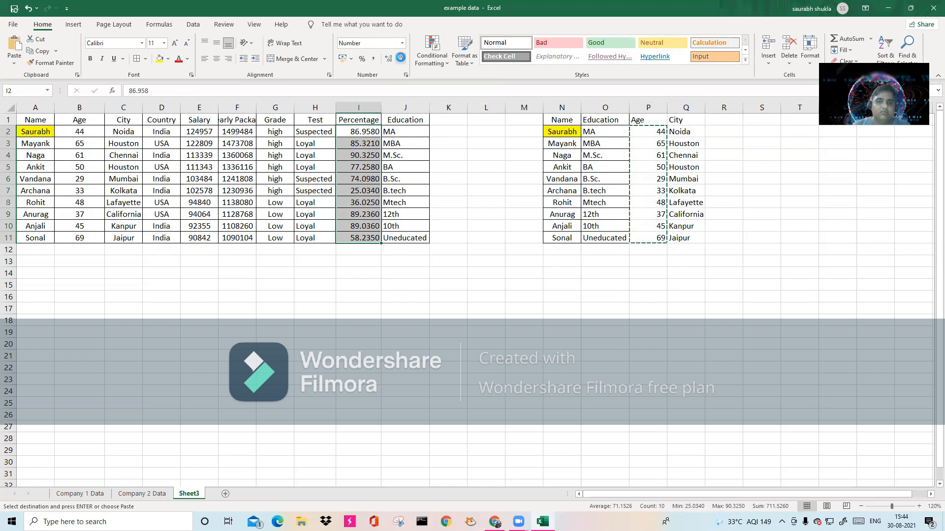
pyautogui.click(402, 59)
pyautogui.click(402, 59)
pyautogui.click(402, 59)
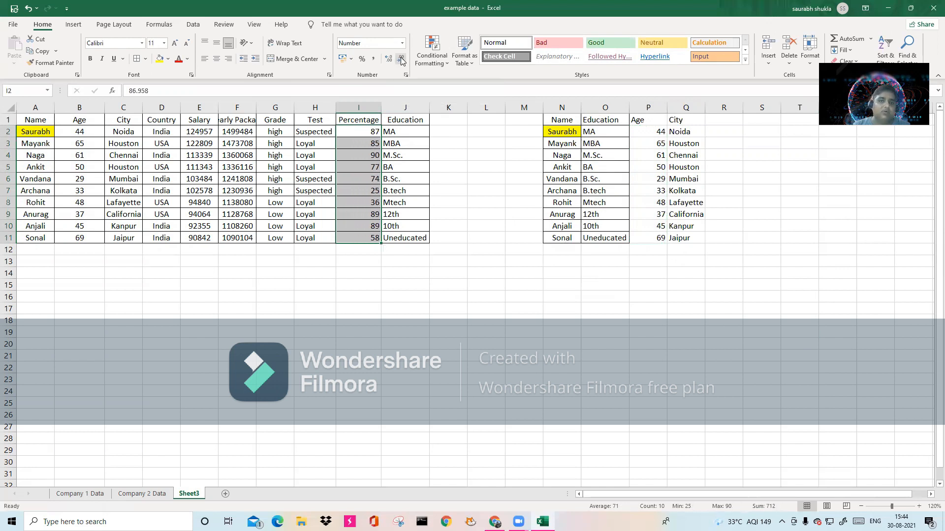
# Demonstrate increasing the Percentage column to three decimal places and reducing it back to whole numbers, varying the decimals repeatedly
pyautogui.click(388, 59)
pyautogui.click(389, 59)
pyautogui.click(389, 59)
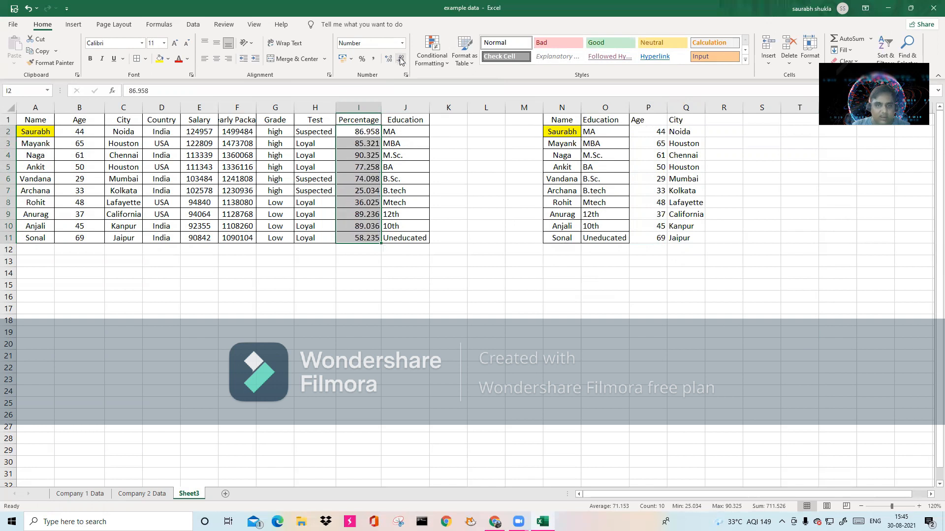
pyautogui.click(403, 60)
pyautogui.click(403, 61)
pyautogui.click(403, 61)
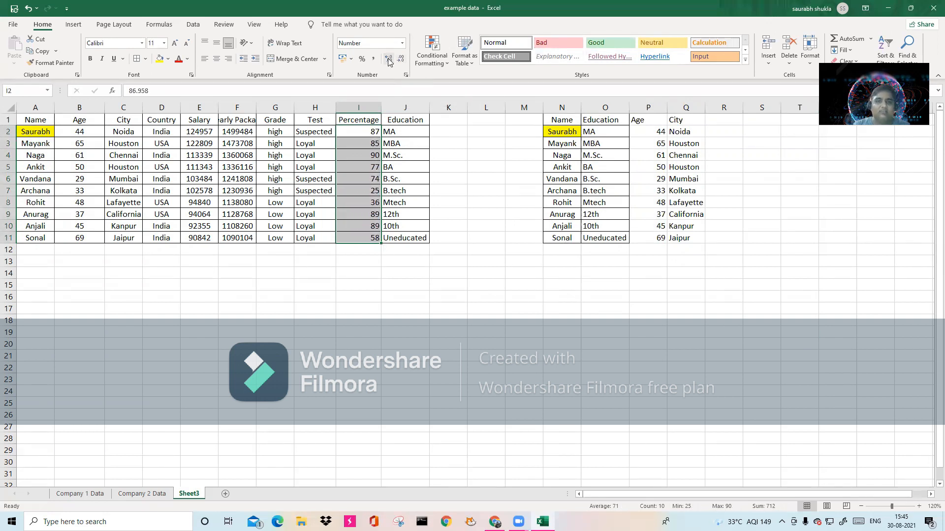
pyautogui.click(389, 59)
pyautogui.click(401, 60)
pyautogui.click(389, 59)
pyautogui.click(392, 60)
pyautogui.click(402, 59)
pyautogui.click(402, 60)
# Try the Currency format on I2:I11, restore the Number format without decimals, and review the other available number formats
pyautogui.click(402, 45)
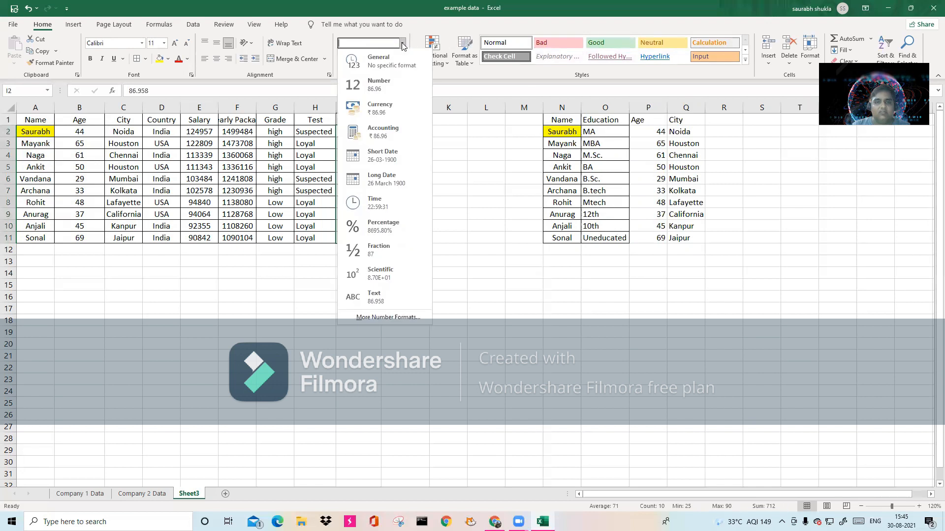
pyautogui.click(398, 113)
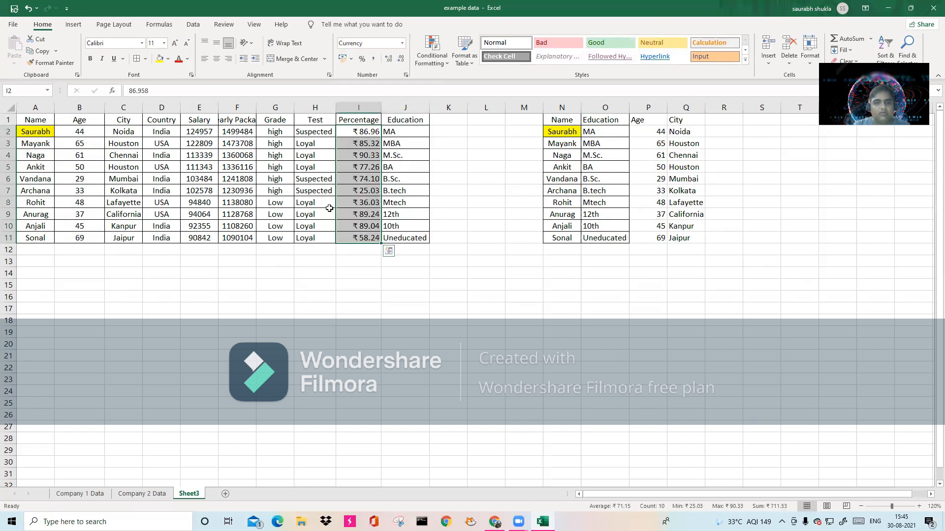
pyautogui.click(403, 43)
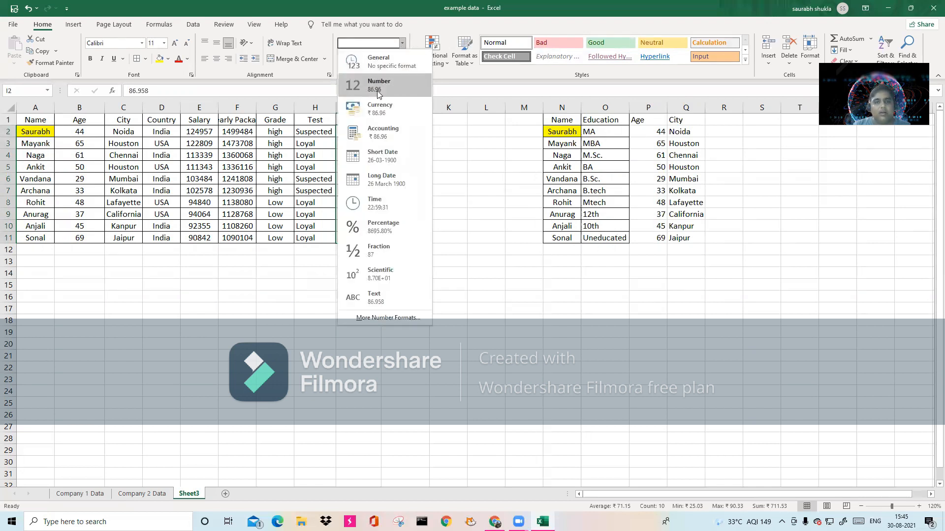
pyautogui.click(377, 90)
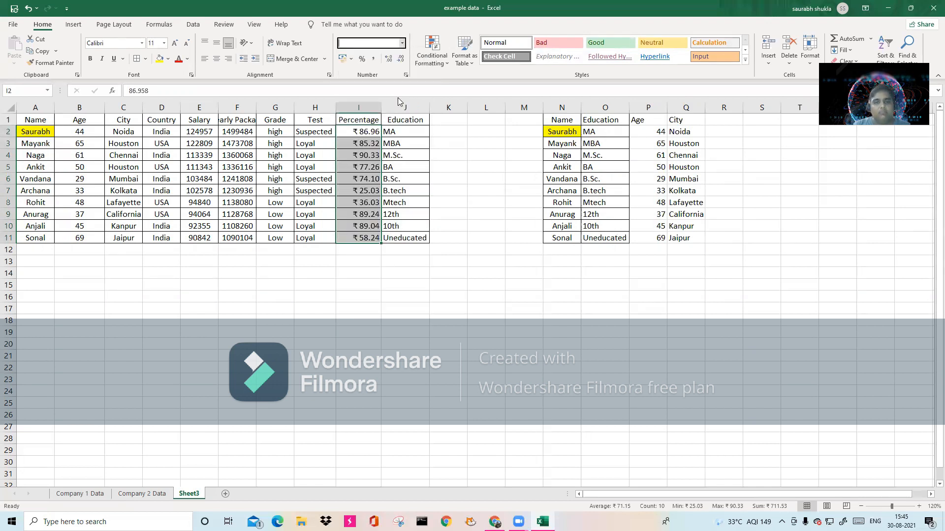
pyautogui.click(402, 58)
pyautogui.click(402, 58)
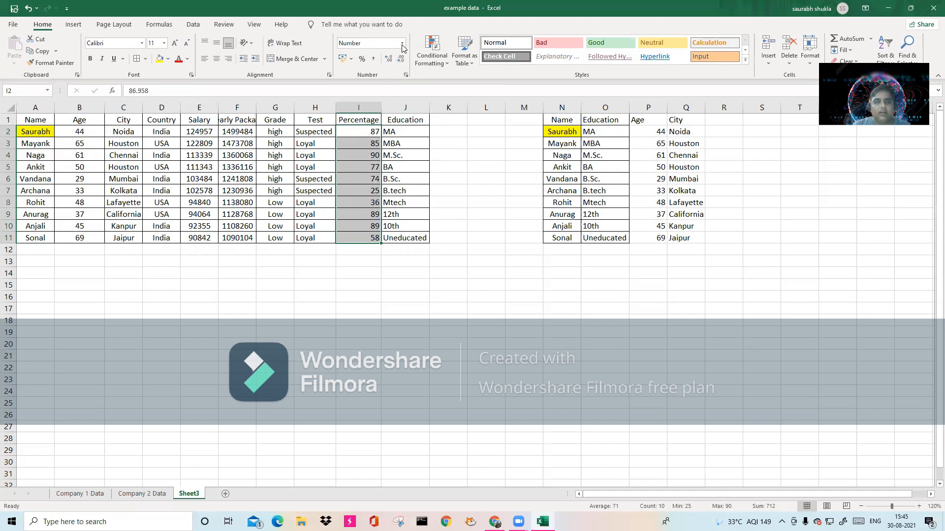
pyautogui.click(403, 43)
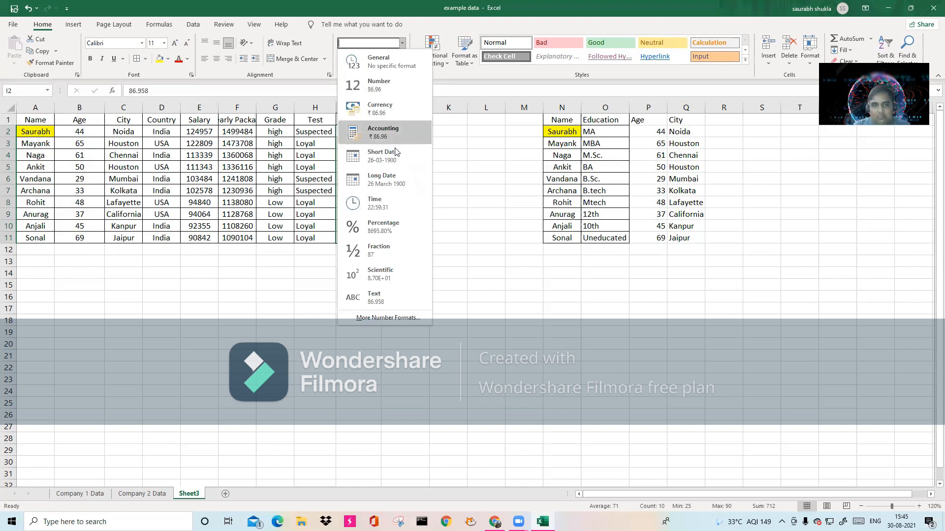
pyautogui.click(302, 278)
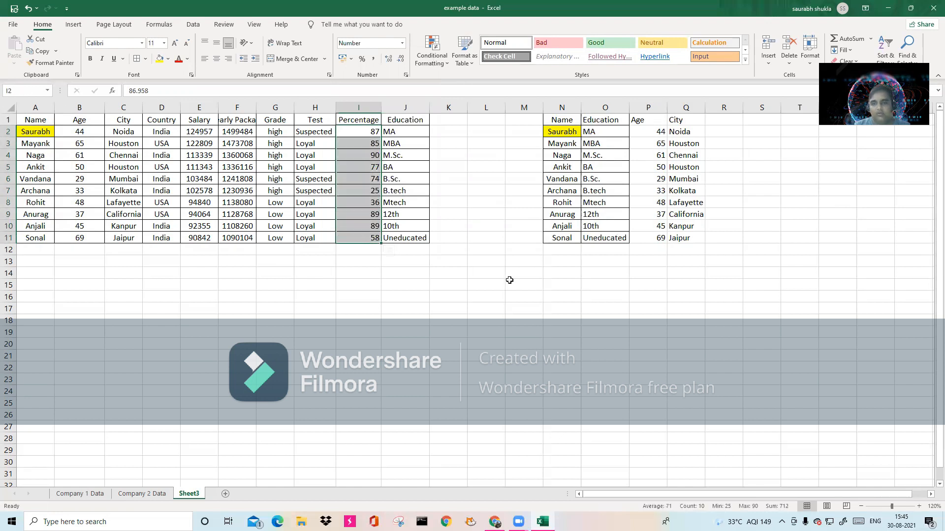
# Extend the values in I2:I11 to three decimals once more and round the display back to whole numbers
pyautogui.click(387, 59)
pyautogui.click(388, 59)
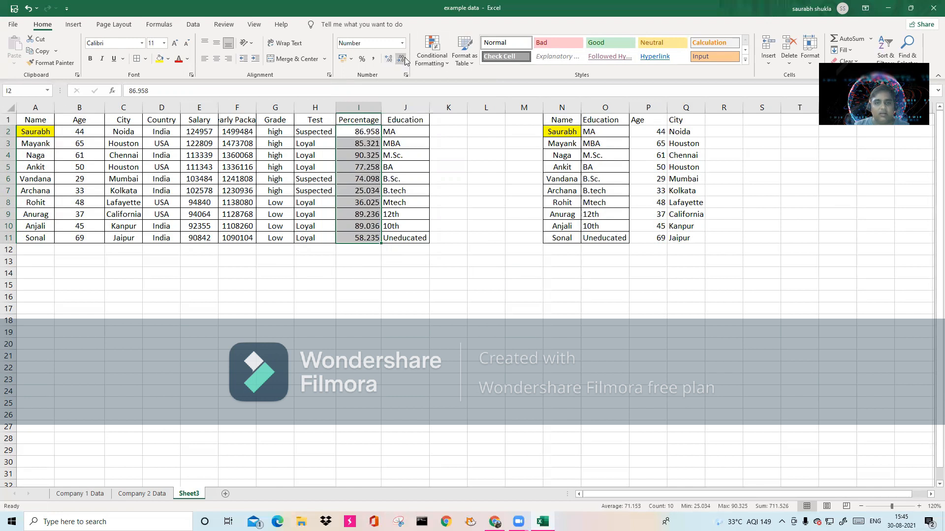
pyautogui.click(402, 59)
pyautogui.click(403, 59)
pyautogui.click(402, 59)
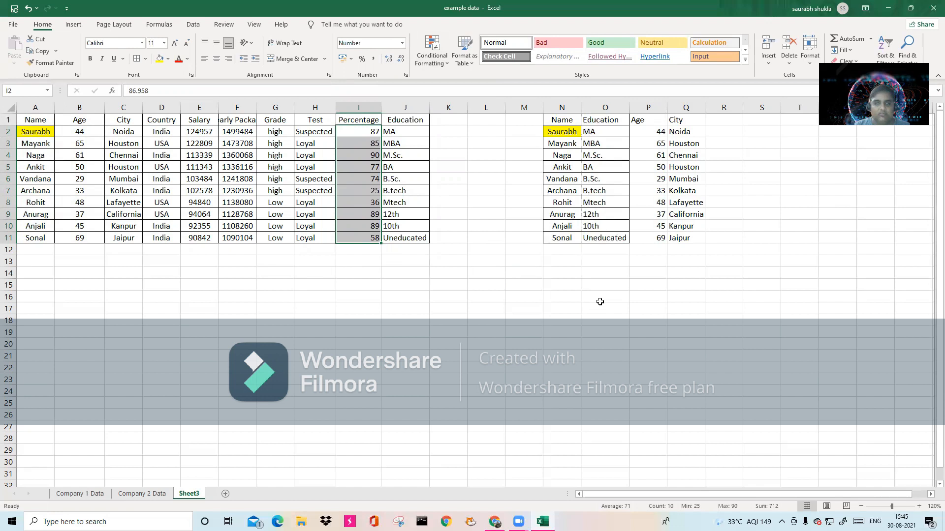
# Highlight the Decimal & format topic in K15 of the Company 1 Data sheet in yellow and review the remaining topics
pyautogui.click(79, 494)
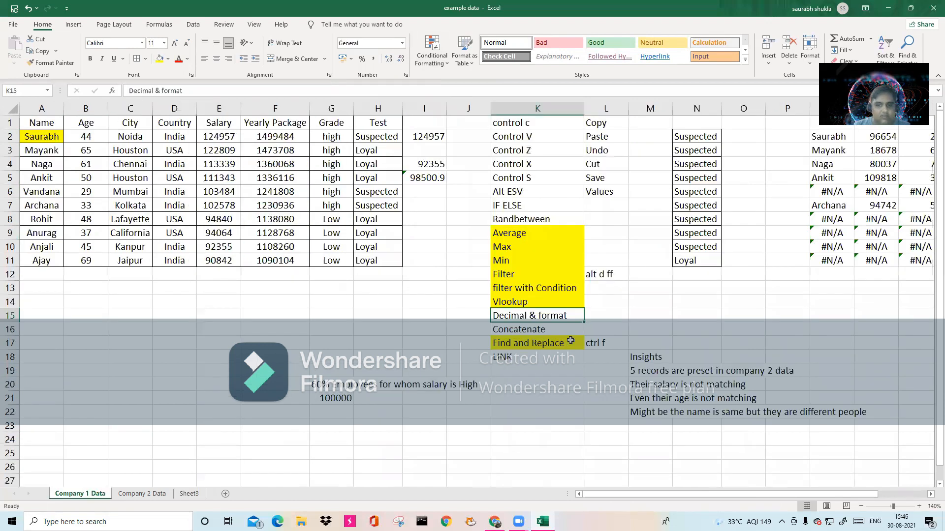
pyautogui.click(159, 59)
pyautogui.click(519, 357)
pyautogui.click(538, 331)
pyautogui.click(532, 356)
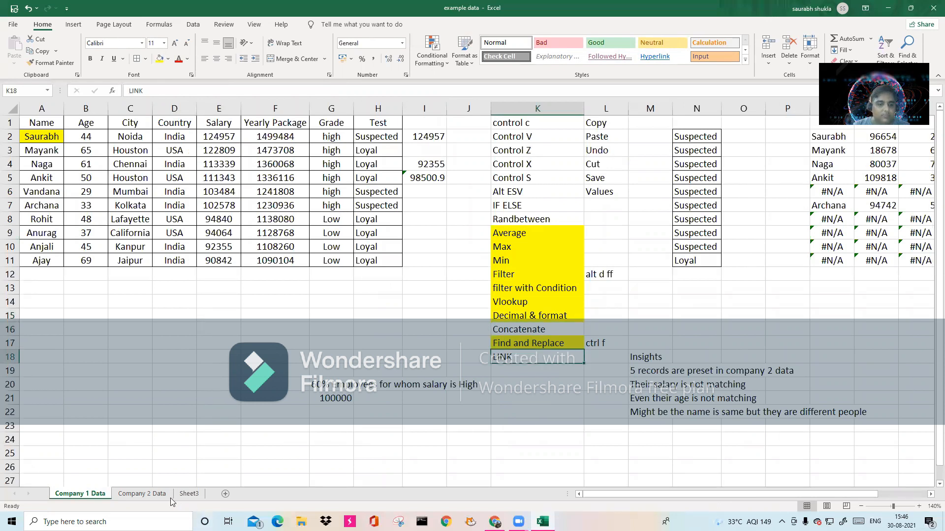
# Return to Sheet3 and enter the heading SQL Database in I17
pyautogui.click(189, 493)
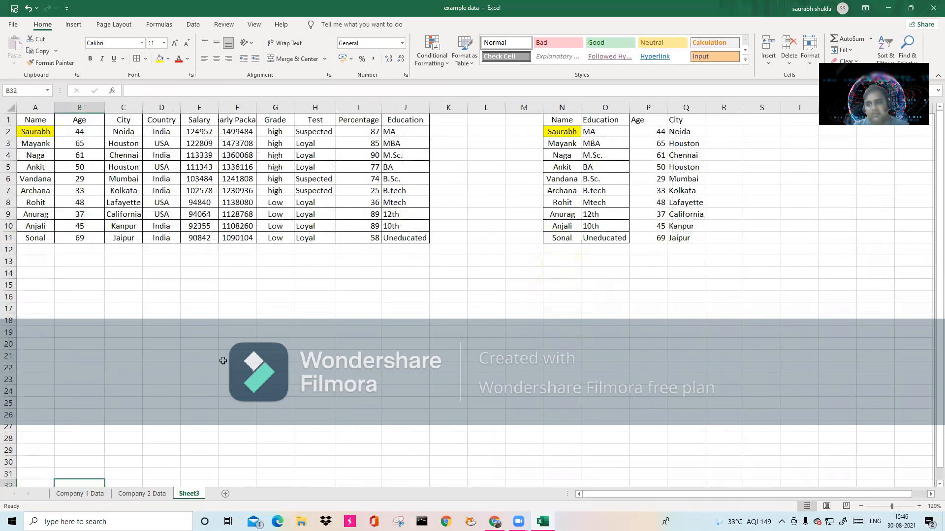
pyautogui.click(352, 308)
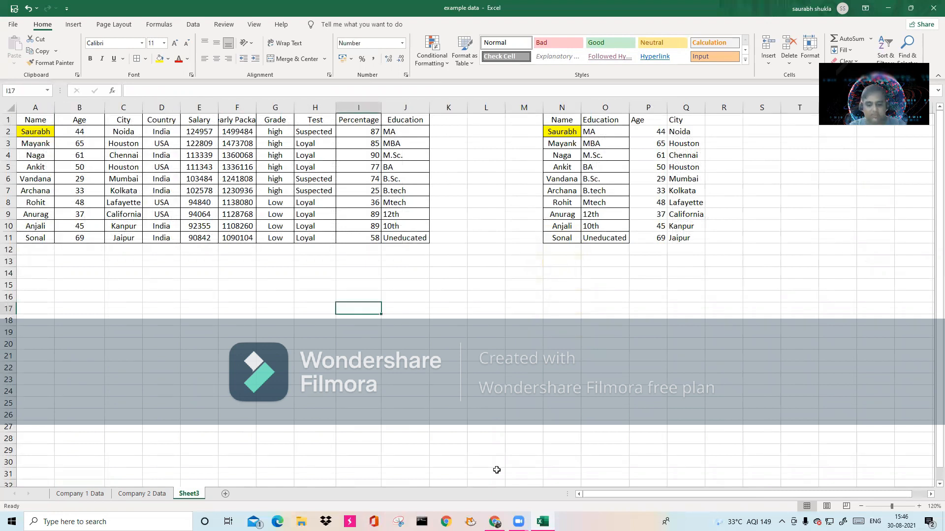
pyautogui.write('SWigg')
pyautogui.press('BackSpace')
pyautogui.press('BackSpace')
pyautogui.press('BackSpace')
pyautogui.press('BackSpace')
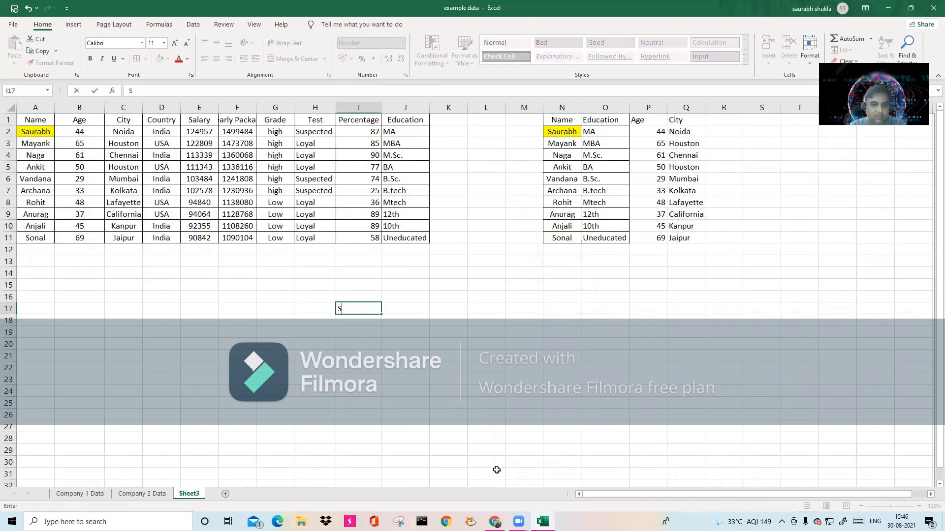
pyautogui.write('QL')
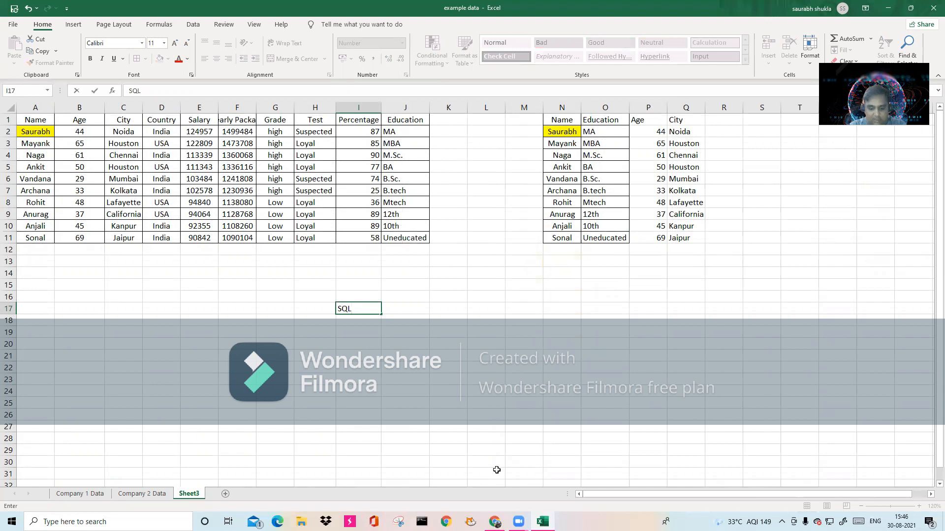
pyautogui.write(' D')
pyautogui.press('BackSpace')
pyautogui.write('Dsa')
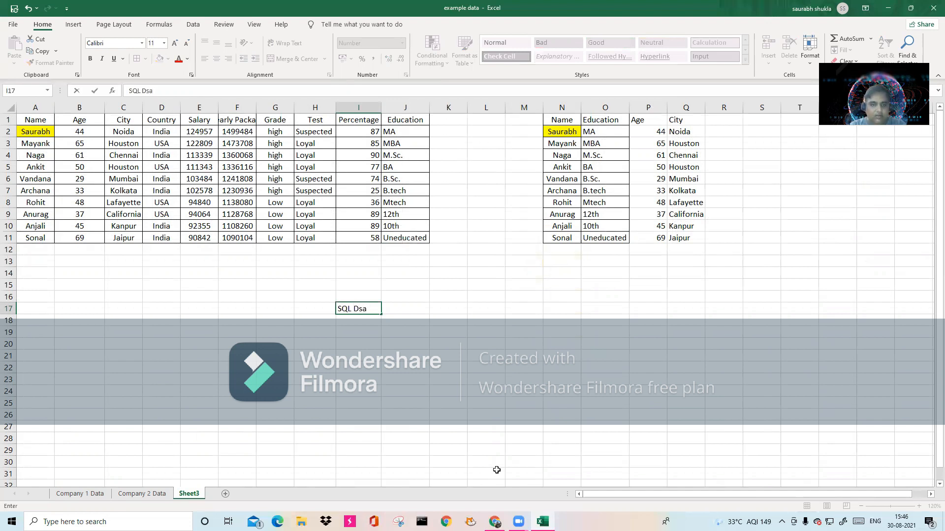
pyautogui.press('BackSpace')
pyautogui.press('BackSpace')
pyautogui.write('atabase')
pyautogui.press('Return')
pyautogui.press('Return')
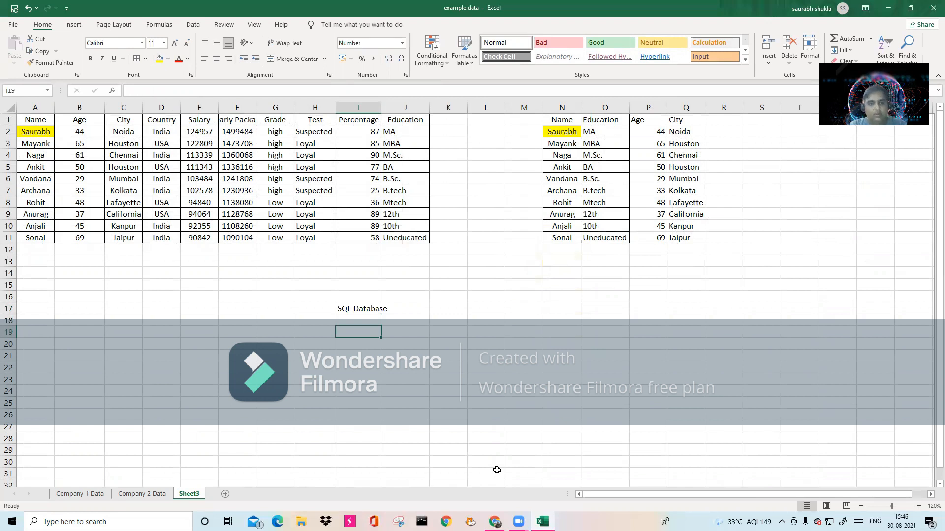
# Write the partial sample query "Select * from Sales where city in (" in I19
pyautogui.write('Select ')
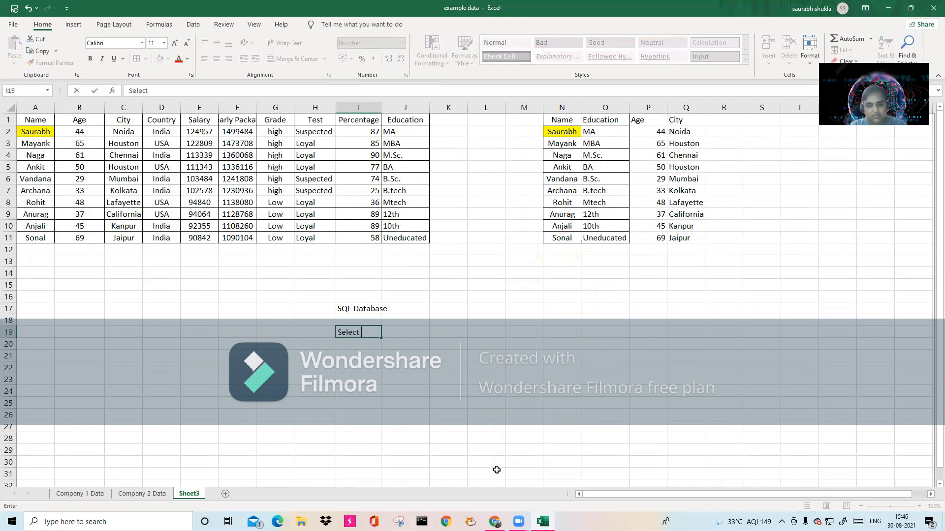
pyautogui.write('* from ')
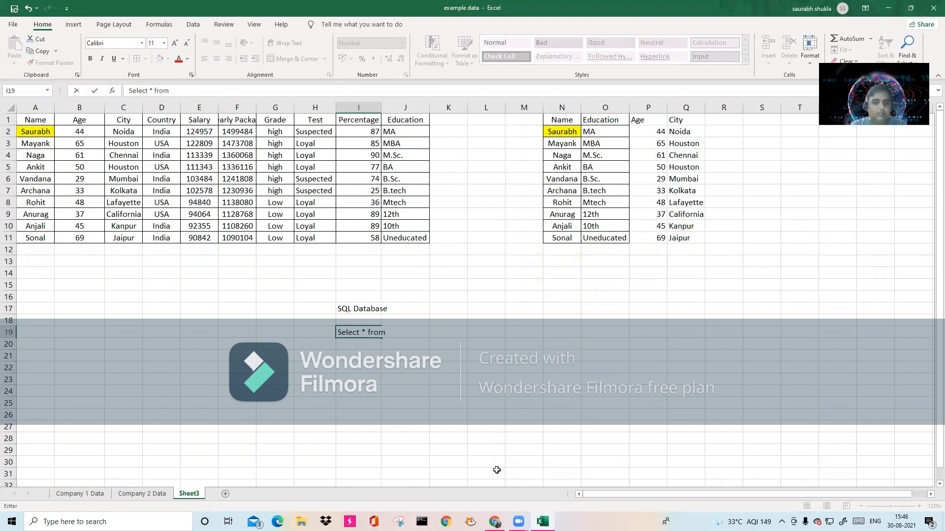
pyautogui.write('Sales where')
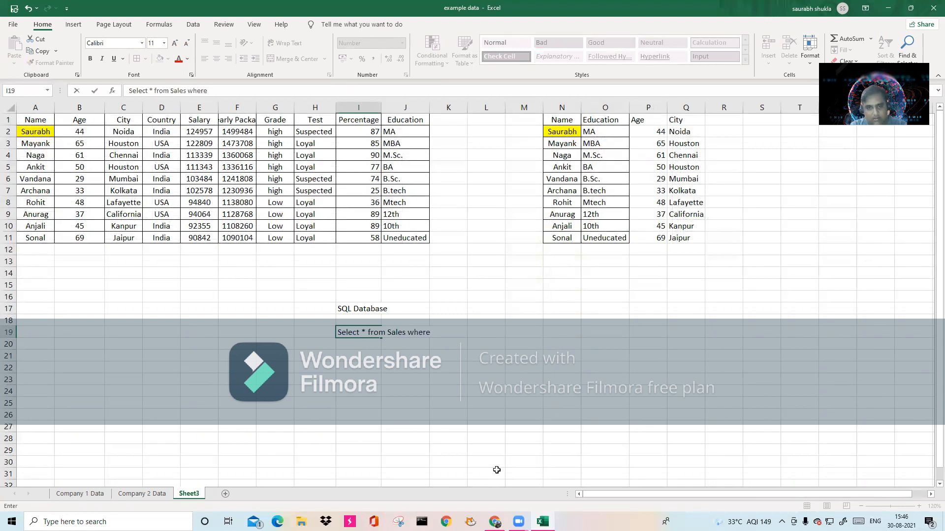
pyautogui.write(' city in (')
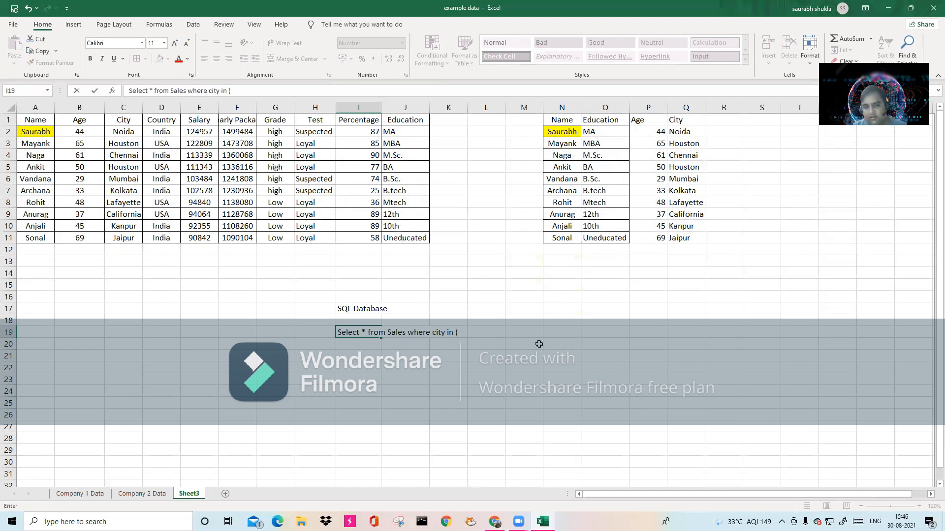
# Enter the city 'Kanpur' in single quotes in J22, then examine the Country values in D2:D11
pyautogui.click(412, 365)
pyautogui.write("'")
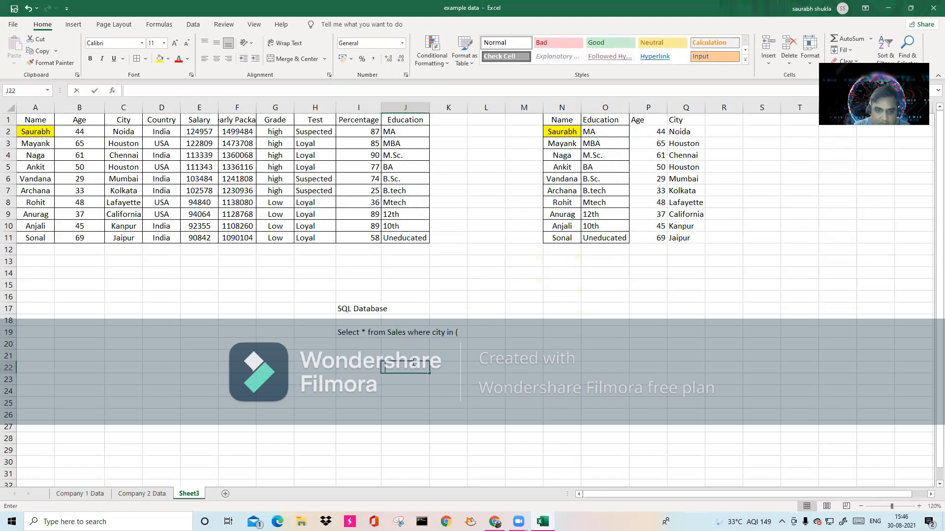
pyautogui.write('Kanpur')
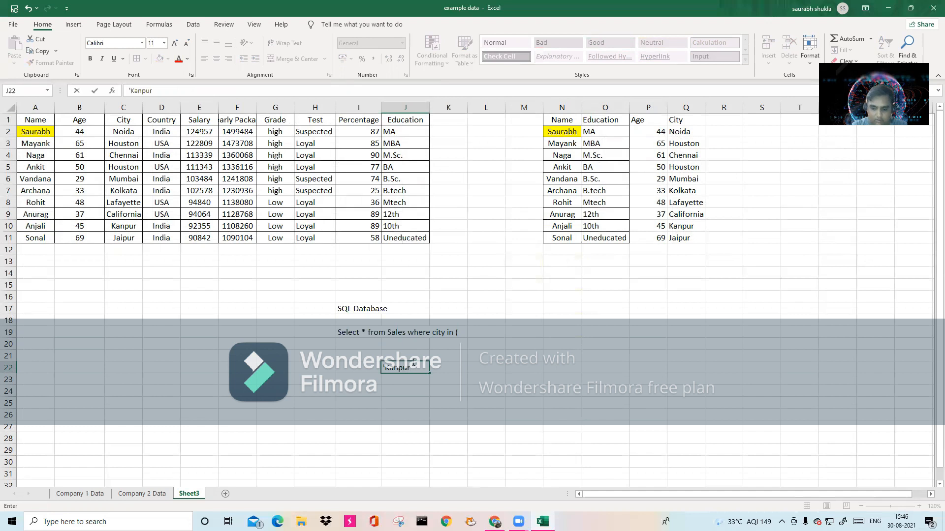
pyautogui.click(485, 424)
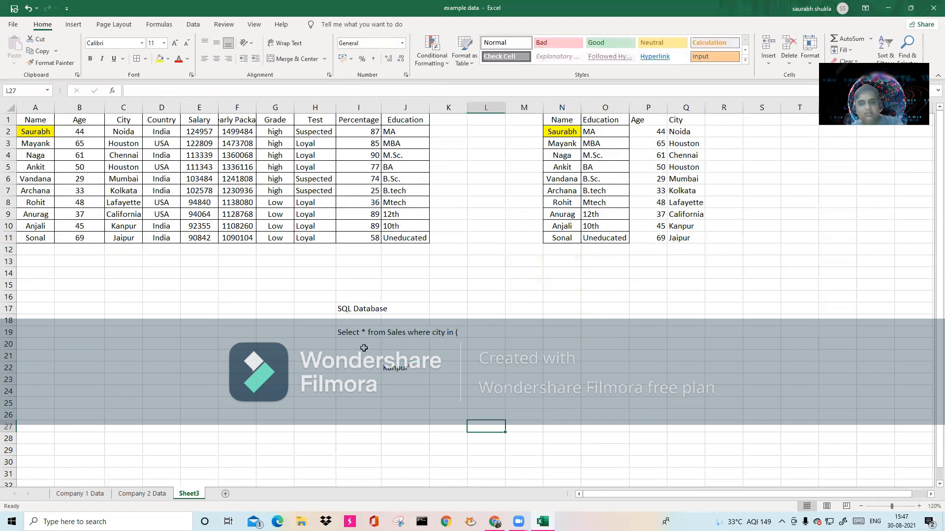
pyautogui.click(394, 366)
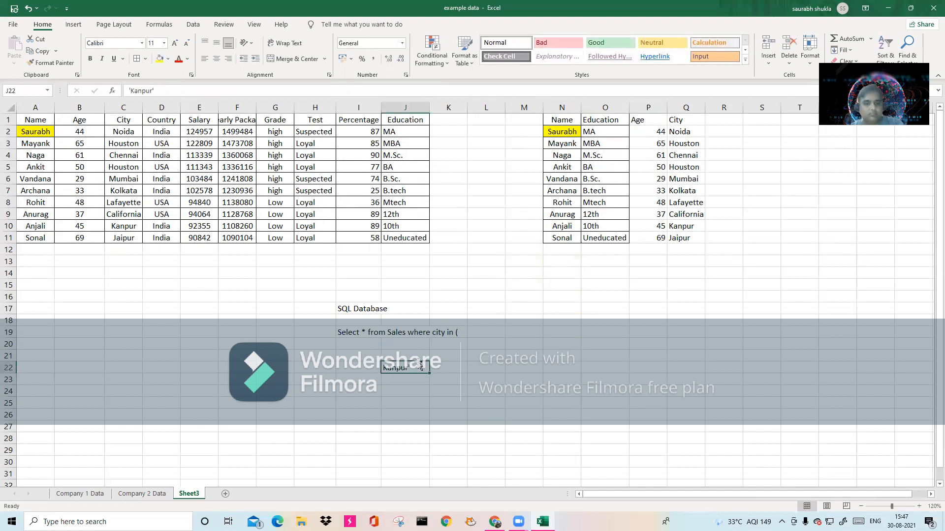
pyautogui.click(129, 91)
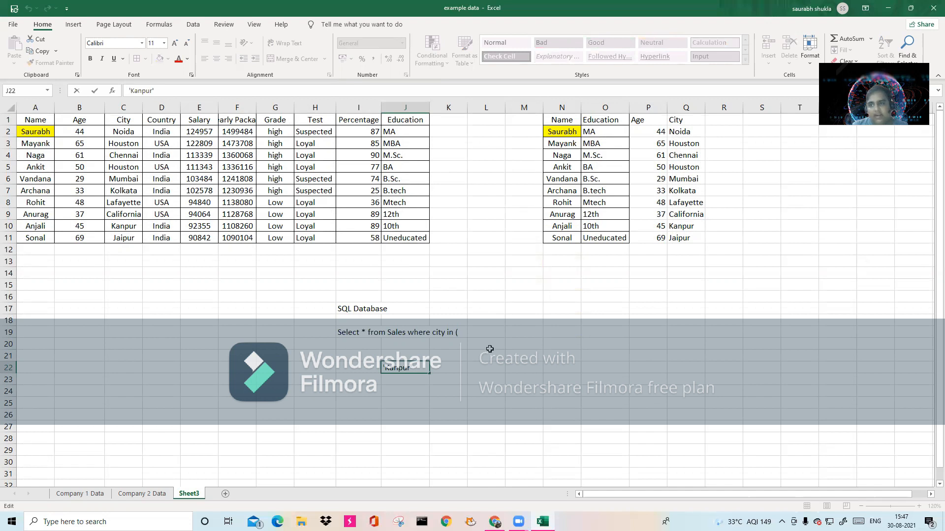
pyautogui.moveTo(164, 132); pyautogui.dragTo(161, 240)
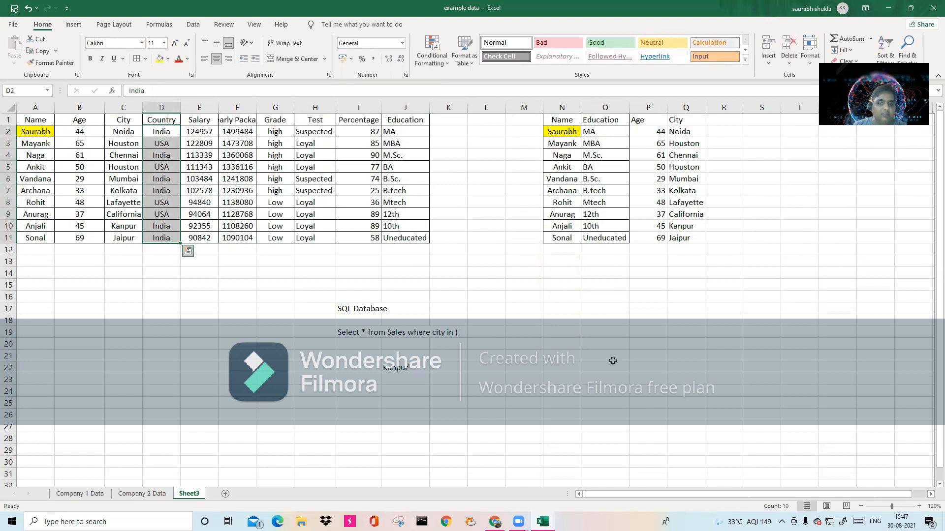
# Clear the sample city in J22 and the SQL notes in rows 16 to 21
pyautogui.click(389, 368)
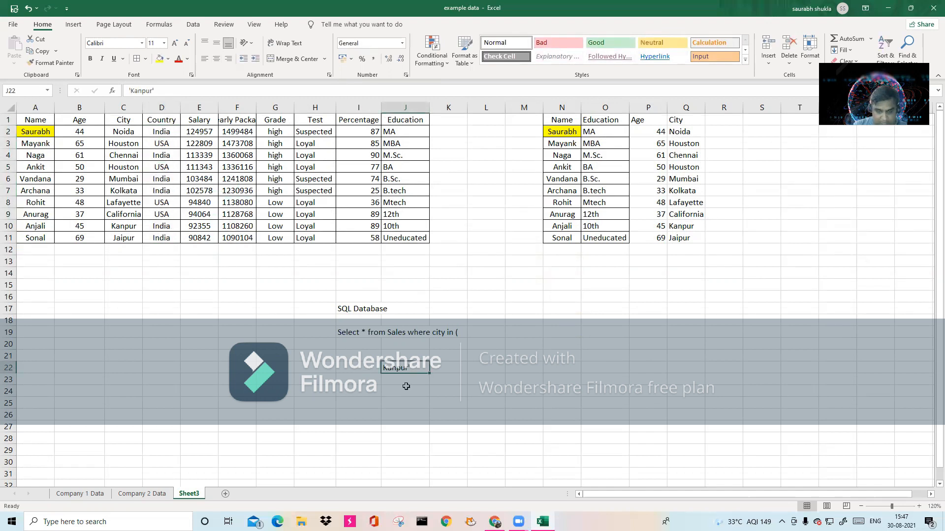
pyautogui.press('Delete')
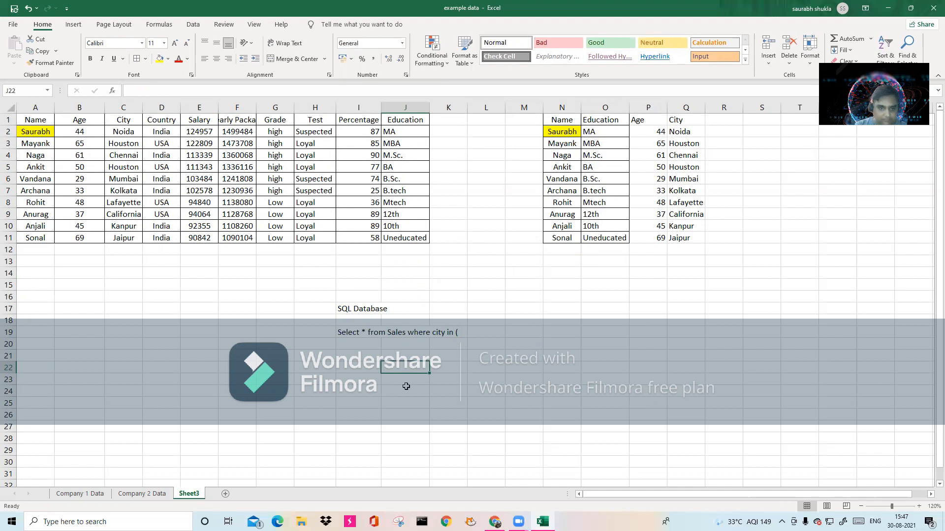
pyautogui.moveTo(11, 295); pyautogui.dragTo(12, 355)
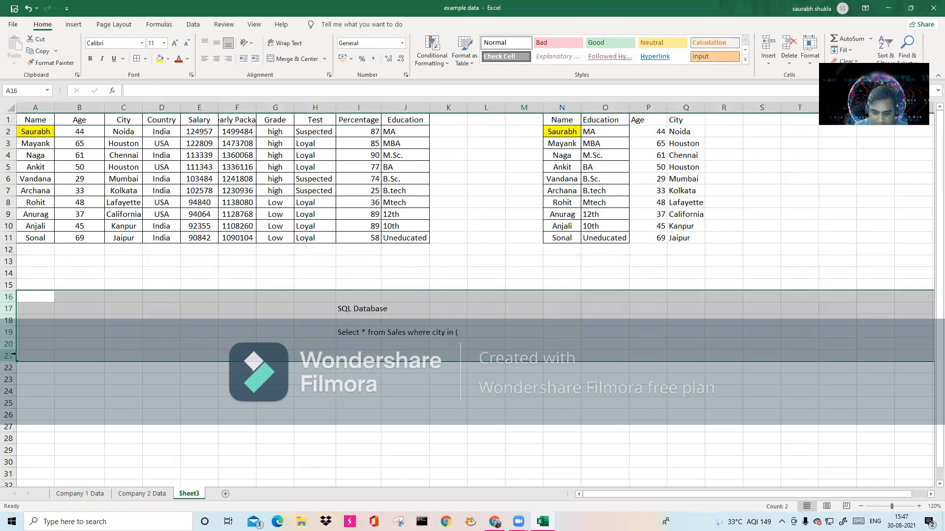
pyautogui.press('Delete')
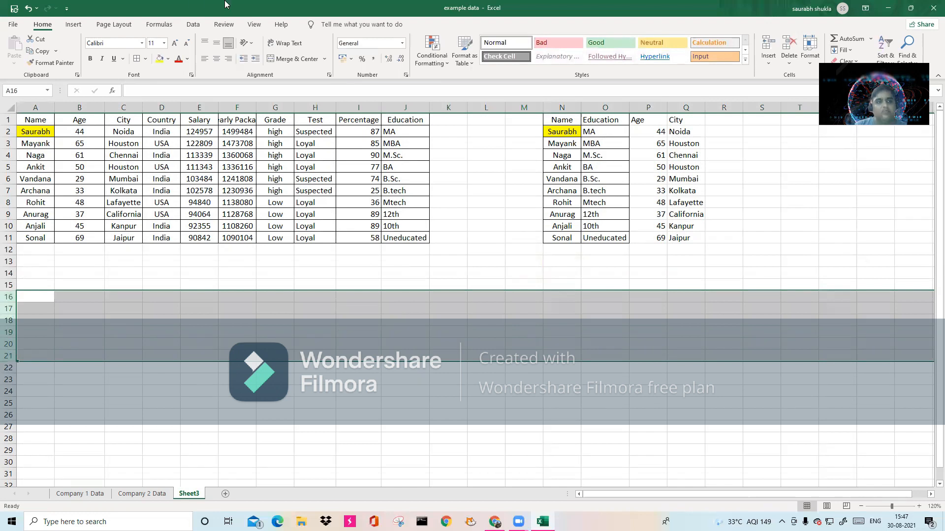
# Start a CONCATENATE formula in K2 with a single quote in double quotation marks as its first text
pyautogui.click(461, 134)
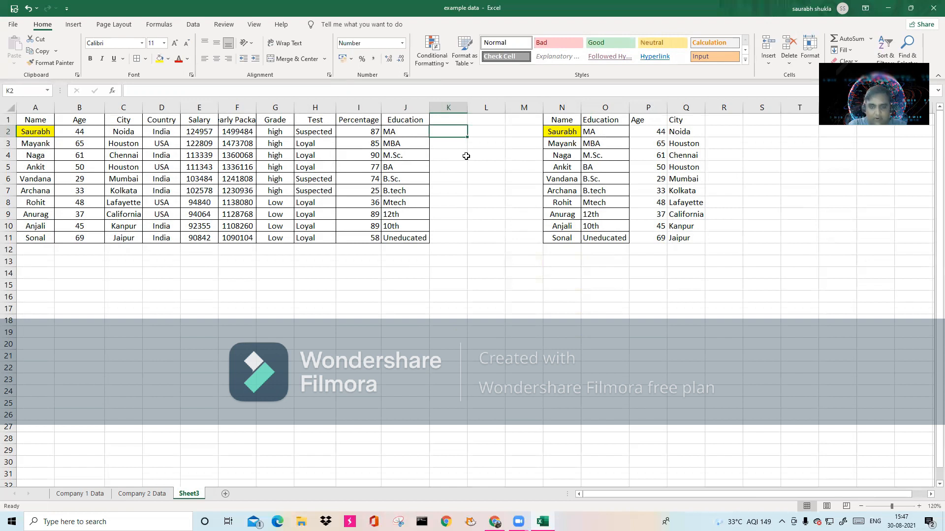
pyautogui.write('=')
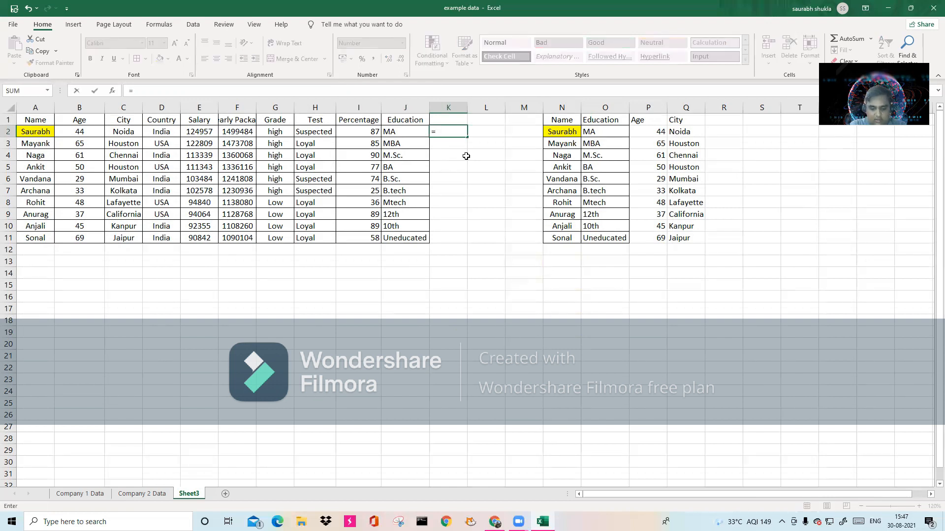
pyautogui.write('concatenate(')
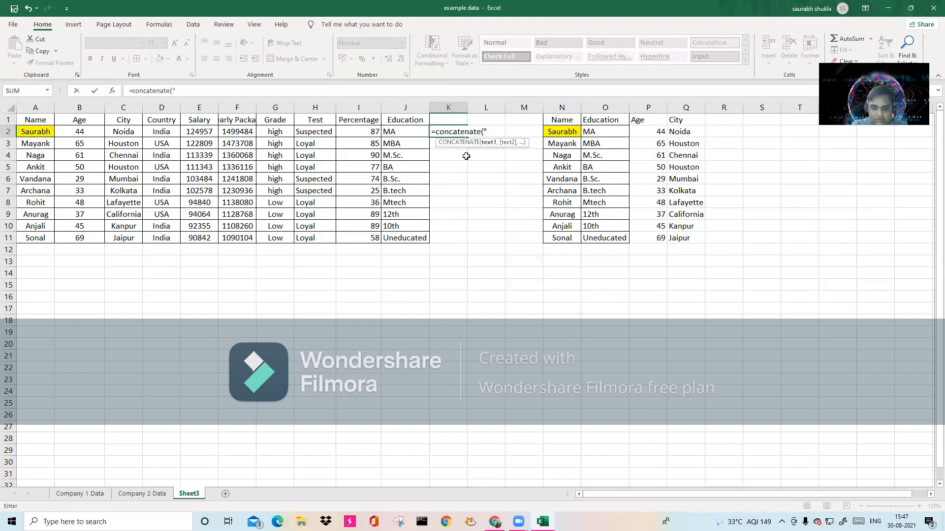
pyautogui.write('""')
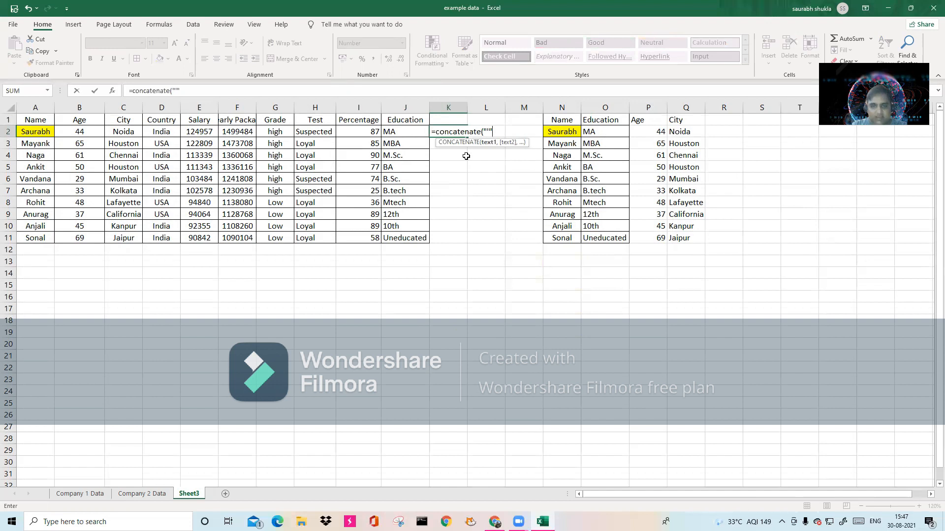
pyautogui.write(',')
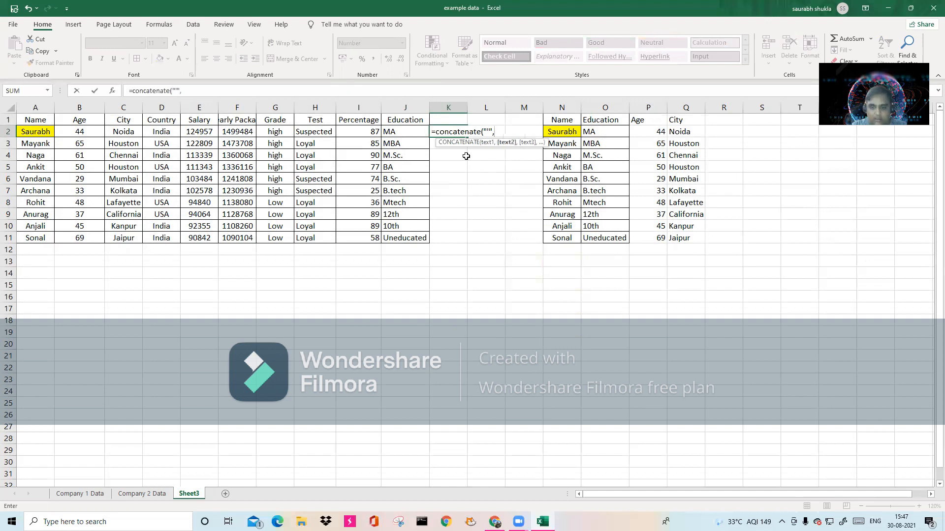
# Complete the formula with country cell D2 and a closing single quote, =CONCATENATE("'",D2,"'"), and fill it down to K11
pyautogui.press('Left')
pyautogui.press('Left')
pyautogui.press('Left')
pyautogui.press('Left')
pyautogui.press('Left')
pyautogui.press('Left')
pyautogui.press('Left')
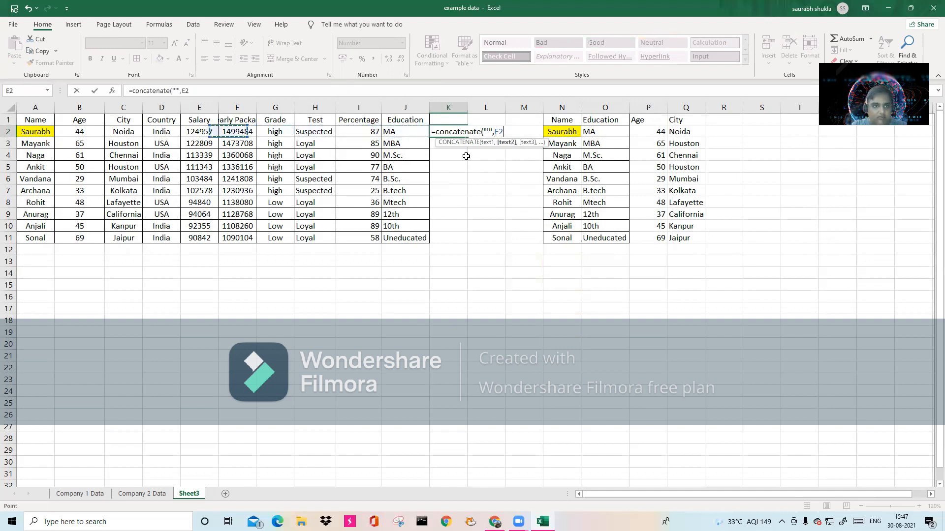
pyautogui.write(',')
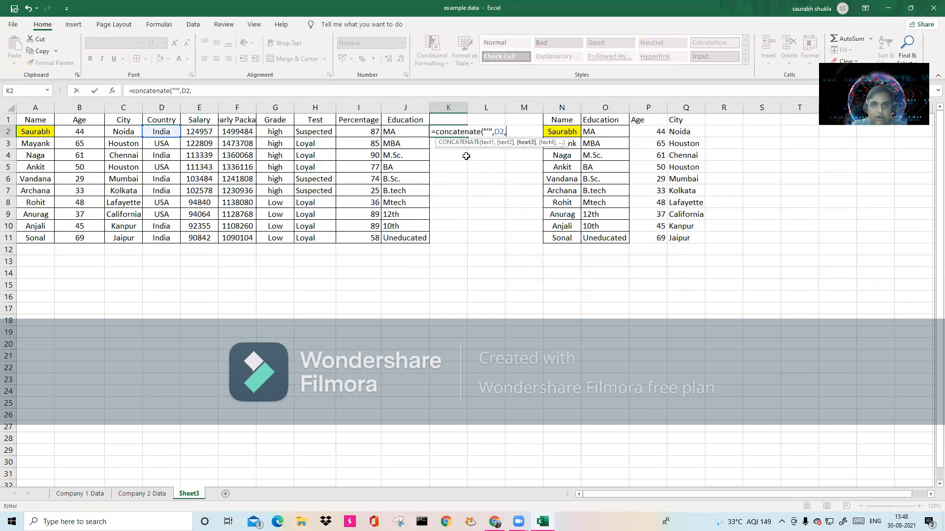
pyautogui.write('"""")')
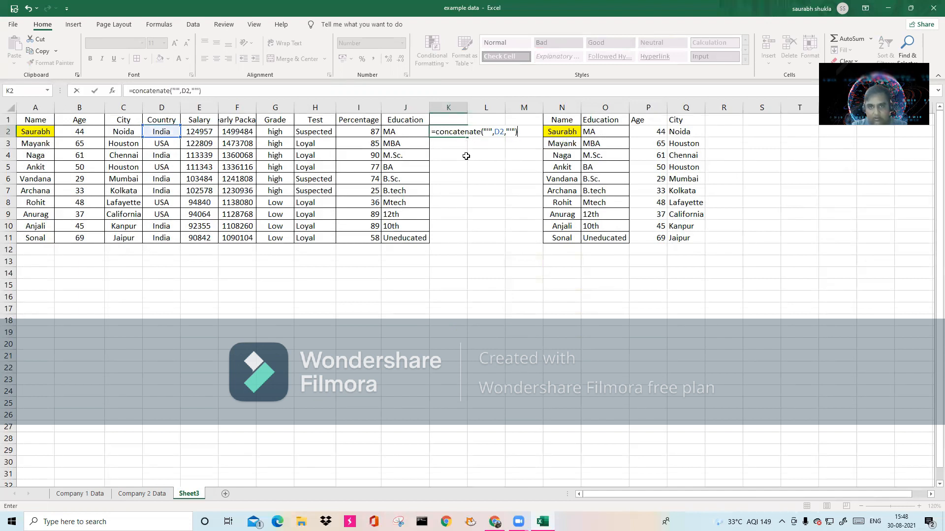
pyautogui.press('Return')
pyautogui.click(453, 130)
pyautogui.moveTo(468, 138); pyautogui.dragTo(469, 243)
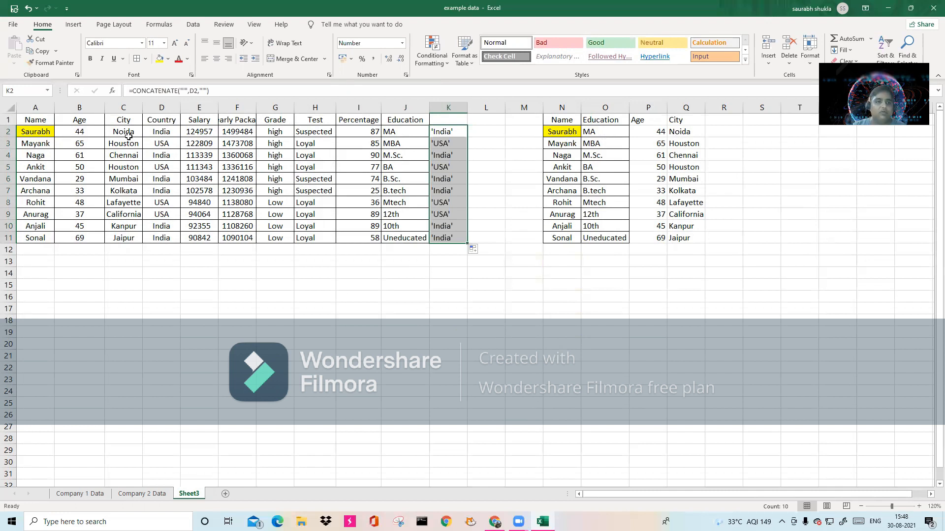
# Examine the quoted country names and their formulas in K2:K11
pyautogui.click(457, 129)
pyautogui.click(456, 170)
pyautogui.click(453, 191)
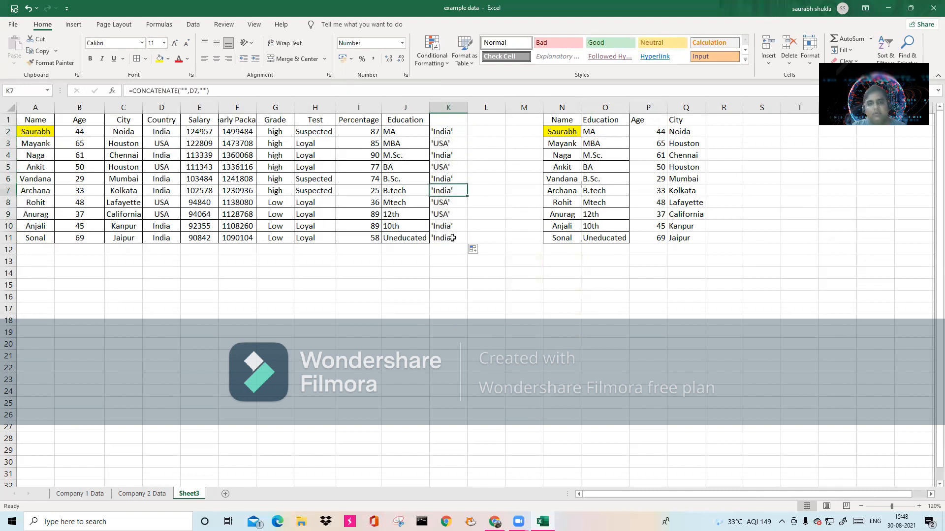
pyautogui.click(450, 238)
pyautogui.click(459, 201)
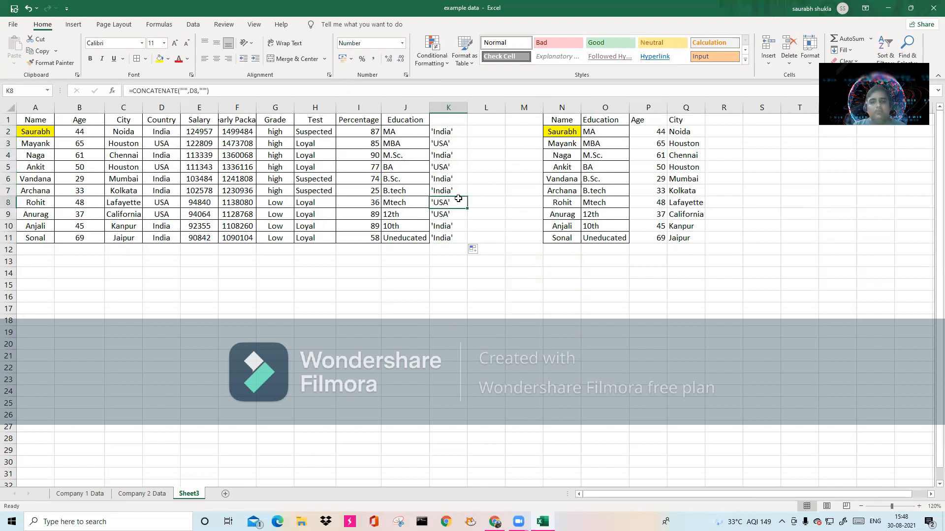
pyautogui.click(457, 169)
pyautogui.click(458, 134)
pyautogui.click(456, 143)
pyautogui.click(455, 153)
# Extend the K2 formula with a comma as its fourth text, =CONCATENATE("'",D2,"'",",")
pyautogui.click(456, 134)
pyautogui.click(207, 91)
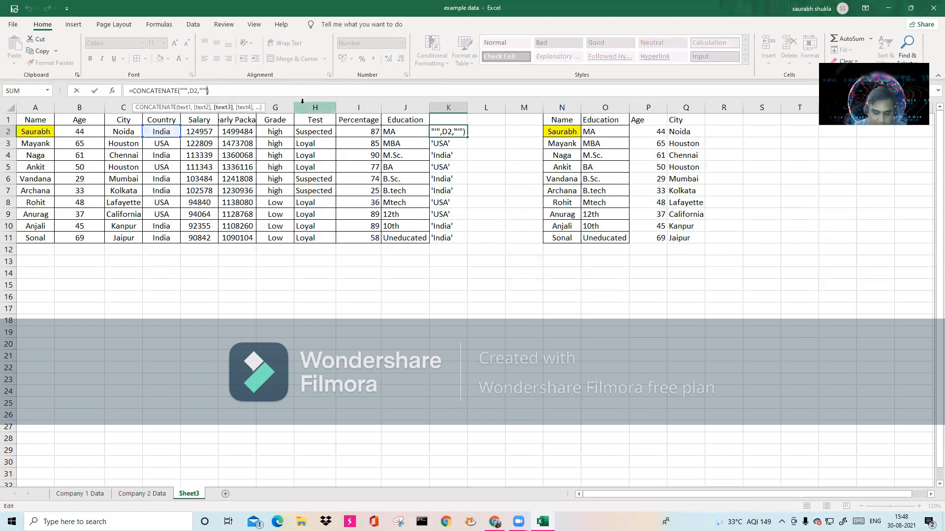
pyautogui.write(',",')
pyautogui.write('"\'')
pyautogui.write('","')
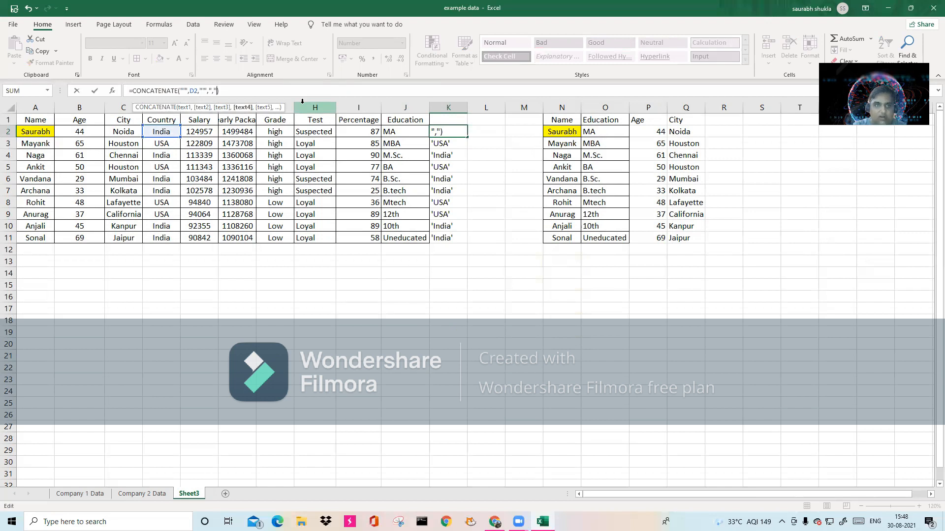
pyautogui.press('Return')
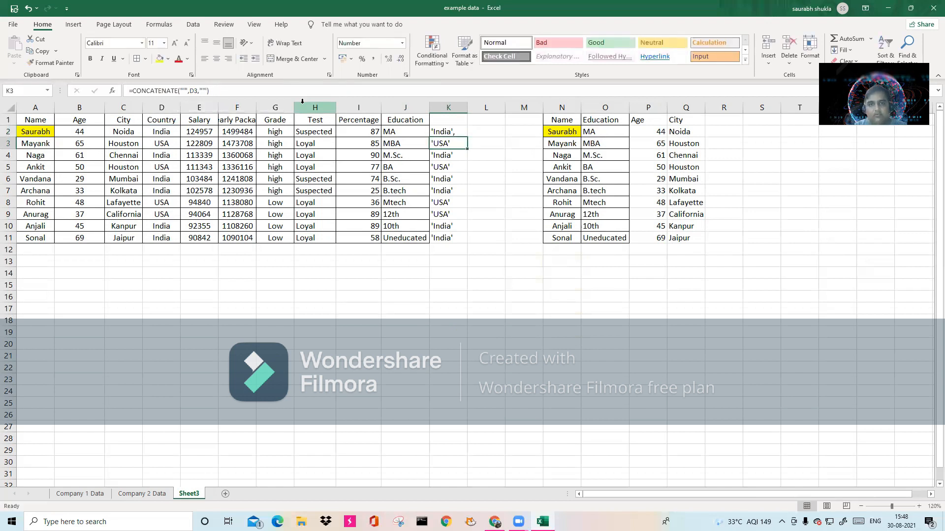
# Fill the comma-ended country formula from K2 down to K11 and check the results
pyautogui.click(455, 131)
pyautogui.moveTo(466, 137); pyautogui.dragTo(469, 242)
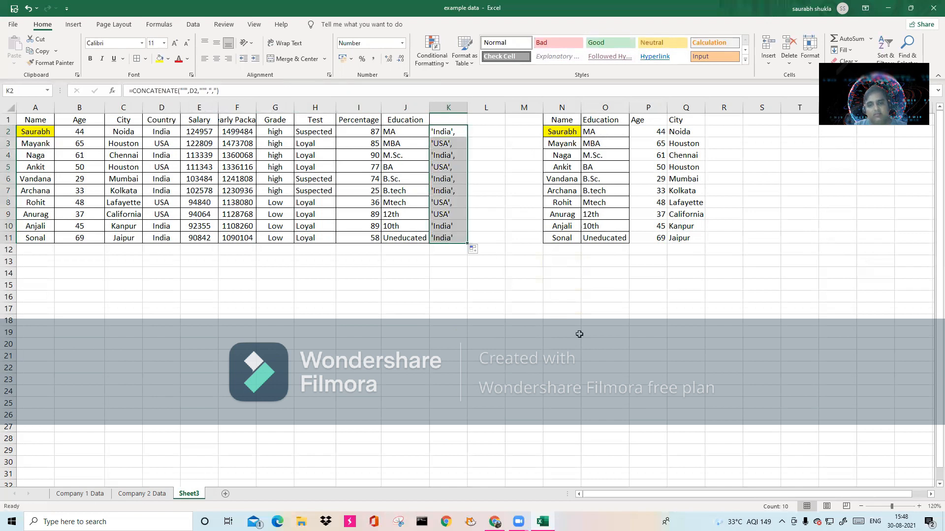
pyautogui.moveTo(454, 132); pyautogui.dragTo(460, 231)
pyautogui.moveTo(449, 132); pyautogui.dragTo(448, 238)
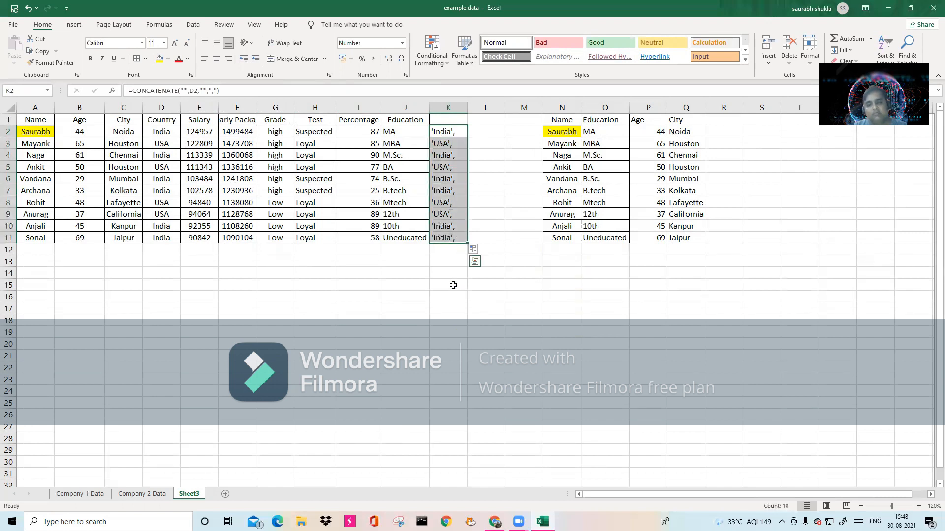
pyautogui.rightClick(488, 132)
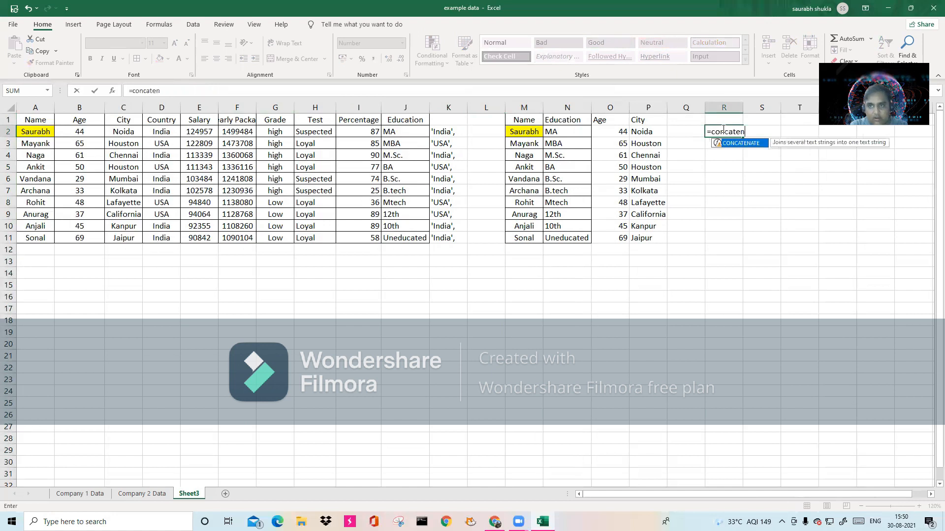
# Enter =CONCATENATE("'",C2,"'") in R2 to wrap the first city in single quotes
pyautogui.write('tenate(')
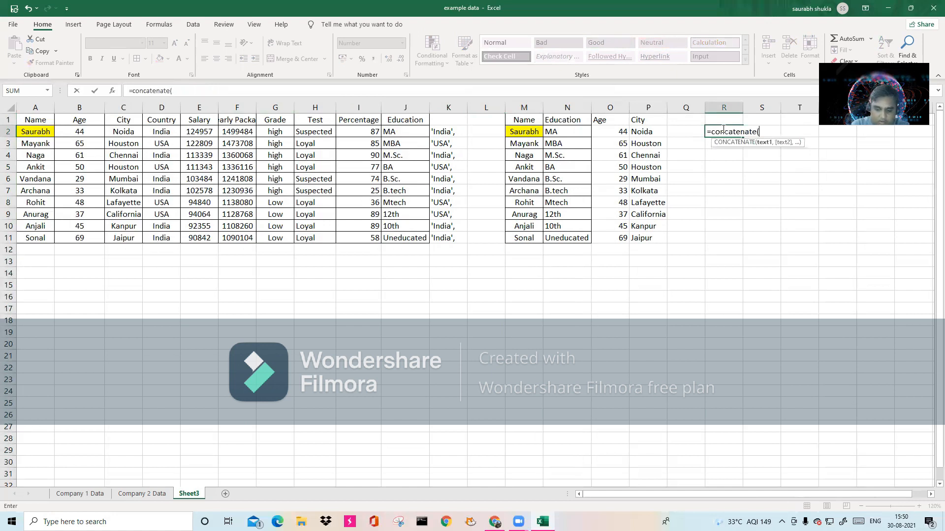
pyautogui.write('"""')
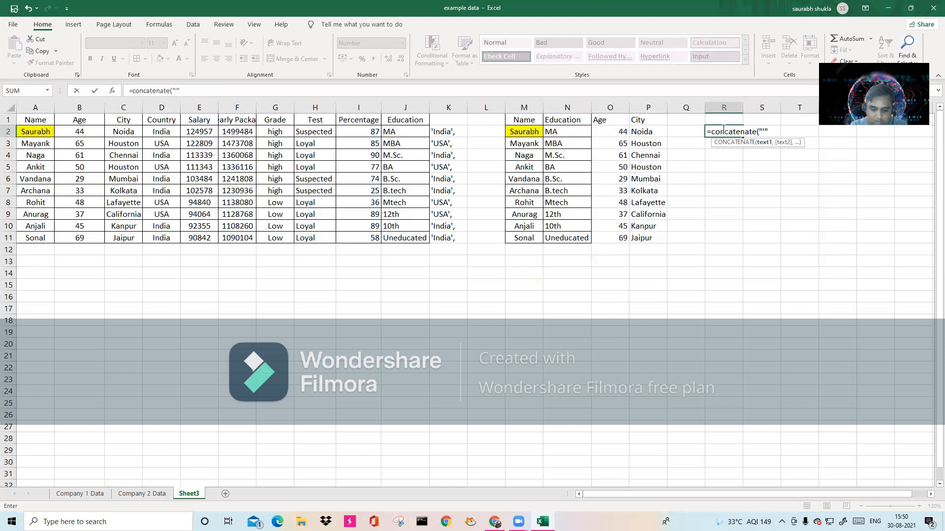
pyautogui.write(',')
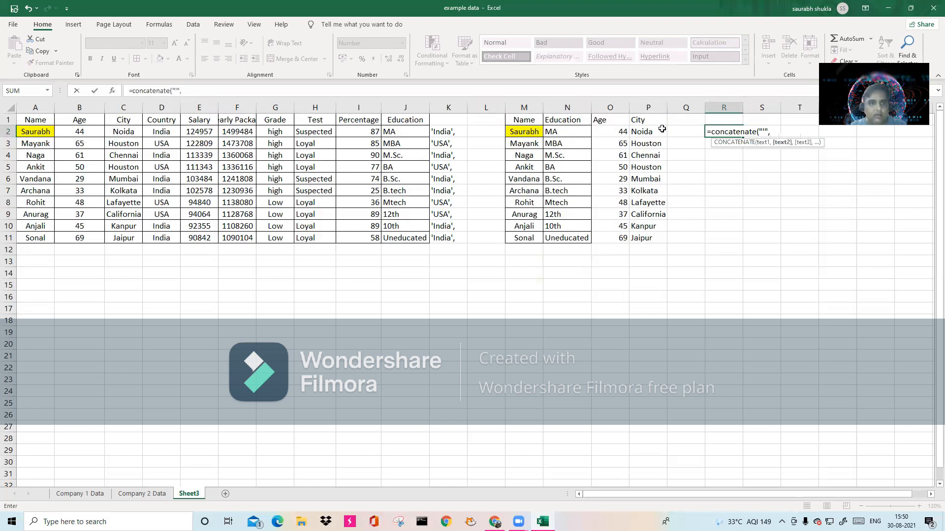
pyautogui.click(115, 131)
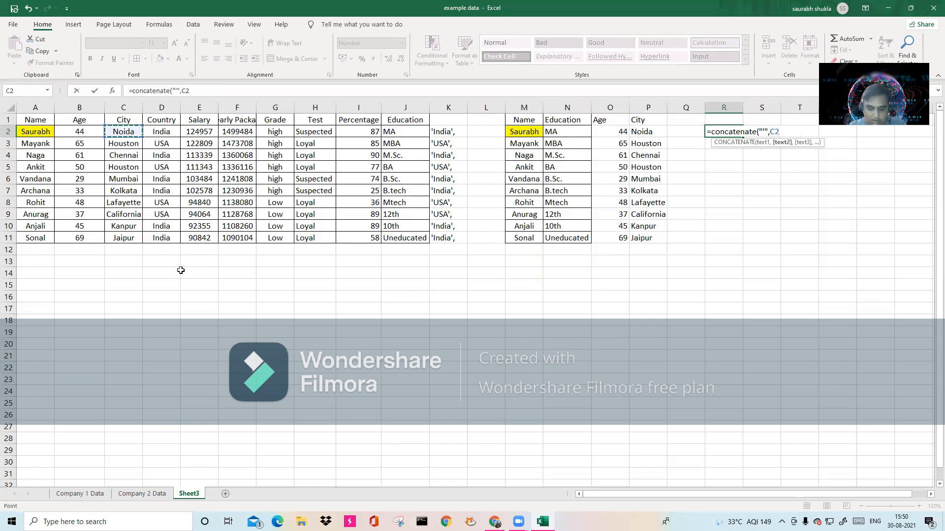
pyautogui.write(',""')
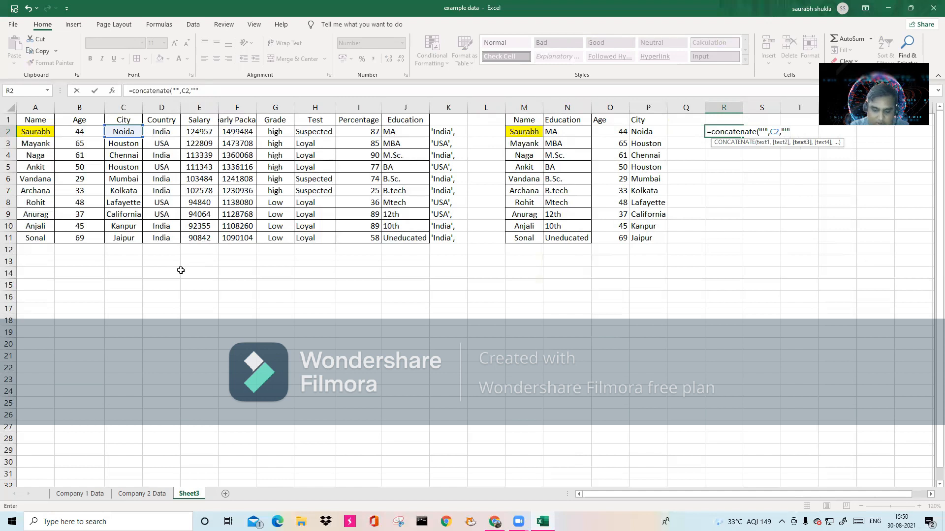
pyautogui.write(')')
pyautogui.press('Return')
# Fill the quoted-city formula from R2 down to R11 and check several of the filled cells
pyautogui.click(730, 131)
pyautogui.moveTo(743, 138); pyautogui.dragTo(734, 246)
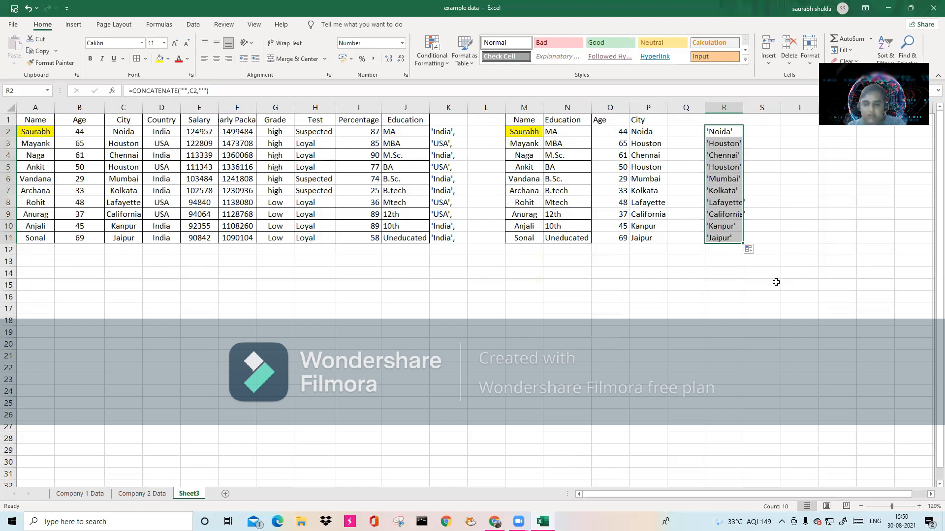
pyautogui.click(738, 130)
pyautogui.click(733, 167)
pyautogui.click(726, 202)
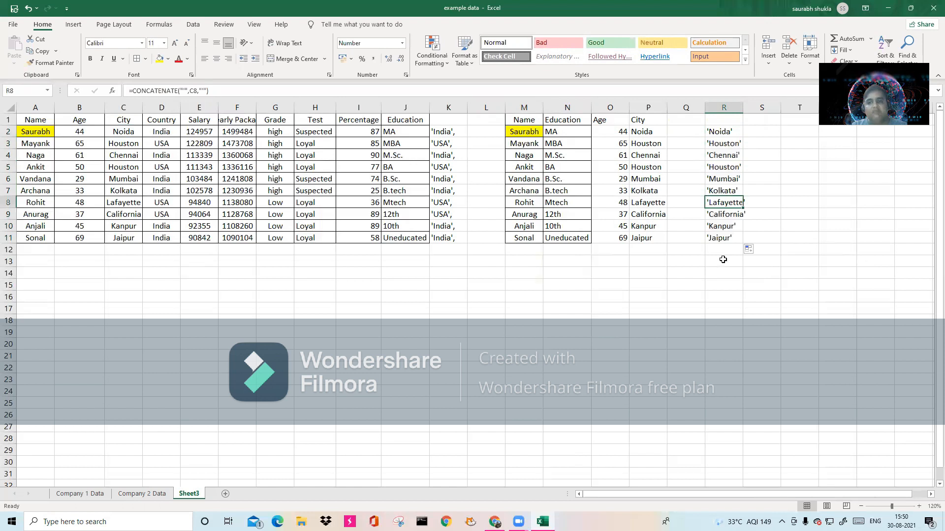
pyautogui.click(729, 239)
# Begin a formula in F14 below the table and enter the label SQL in M14
pyautogui.click(235, 273)
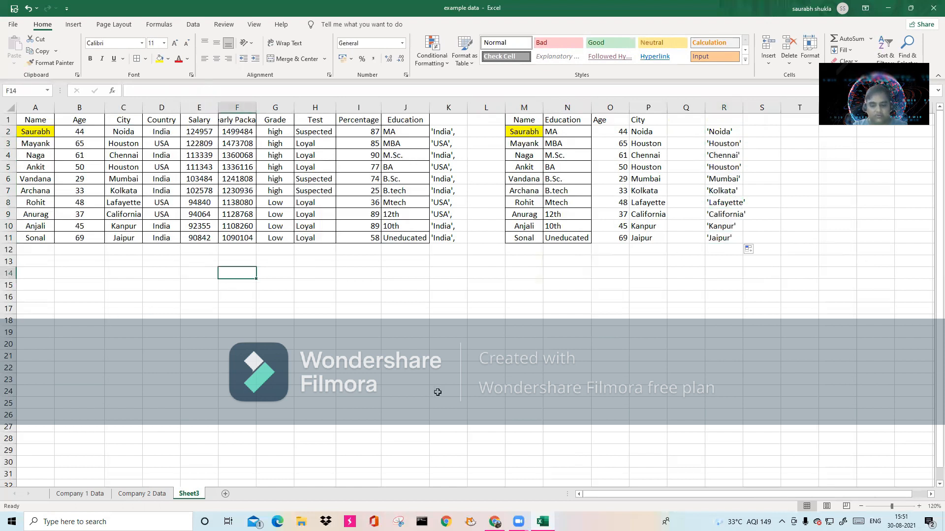
pyautogui.write('=')
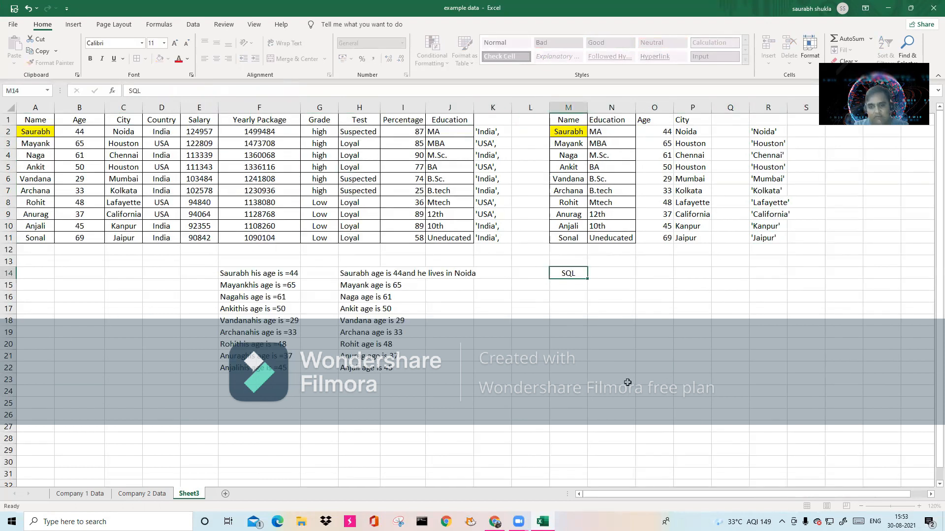
pyautogui.press('Return')
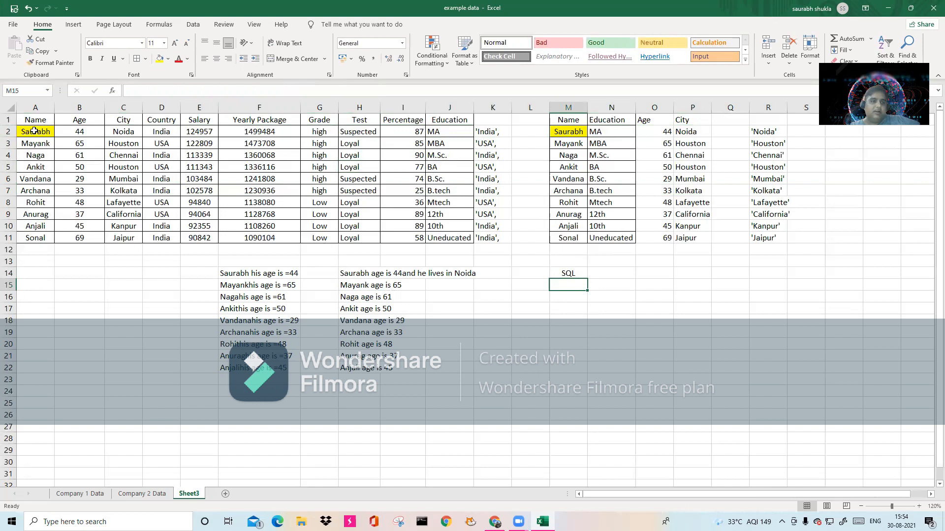
# Fill the Concatenate topic in K16 of the Company 1 Data sheet with yellow
pyautogui.click(80, 494)
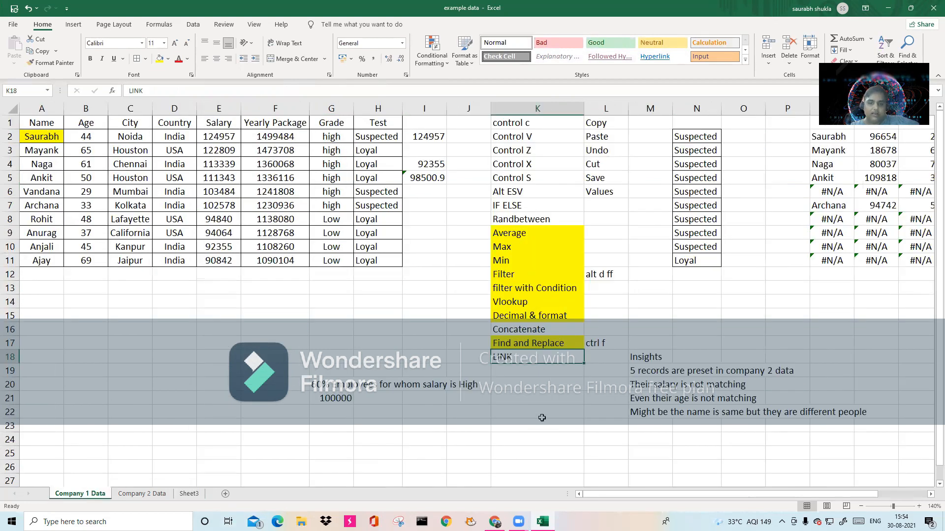
pyautogui.click(539, 330)
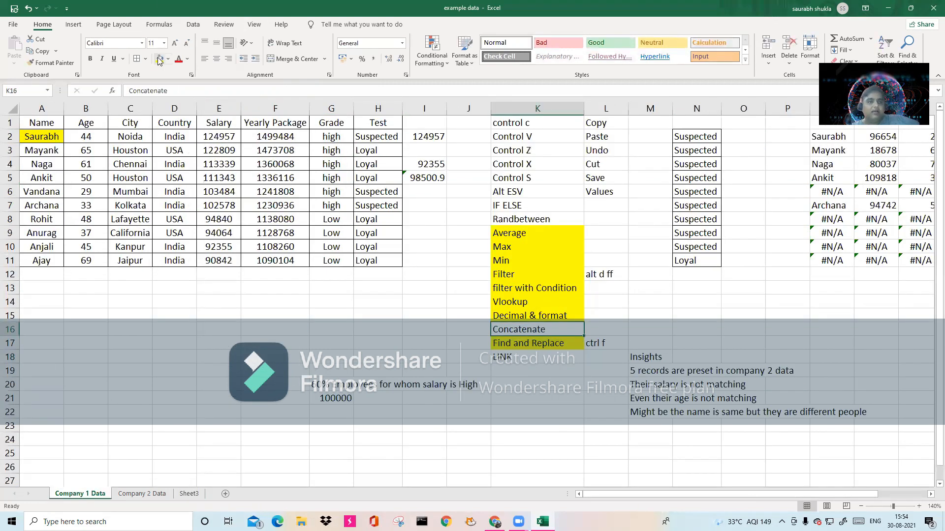
pyautogui.click(524, 361)
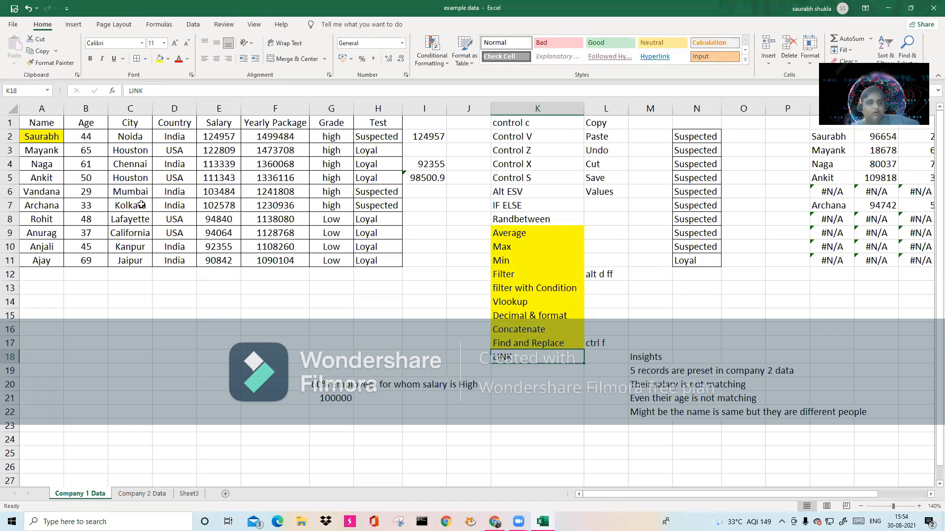
# Look through Sheet3, Company 2 Data and Company 1 Data, and view the link option for the Name header in A1
pyautogui.click(44, 139)
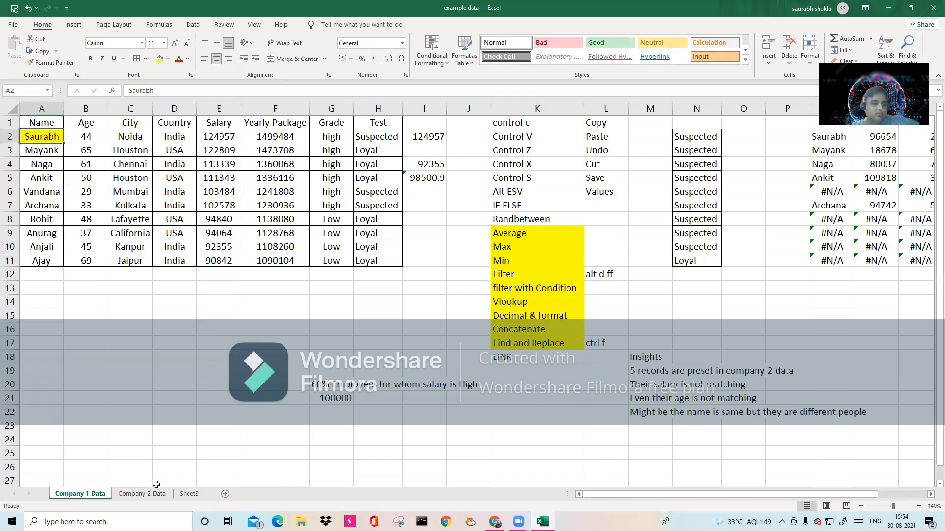
pyautogui.click(189, 493)
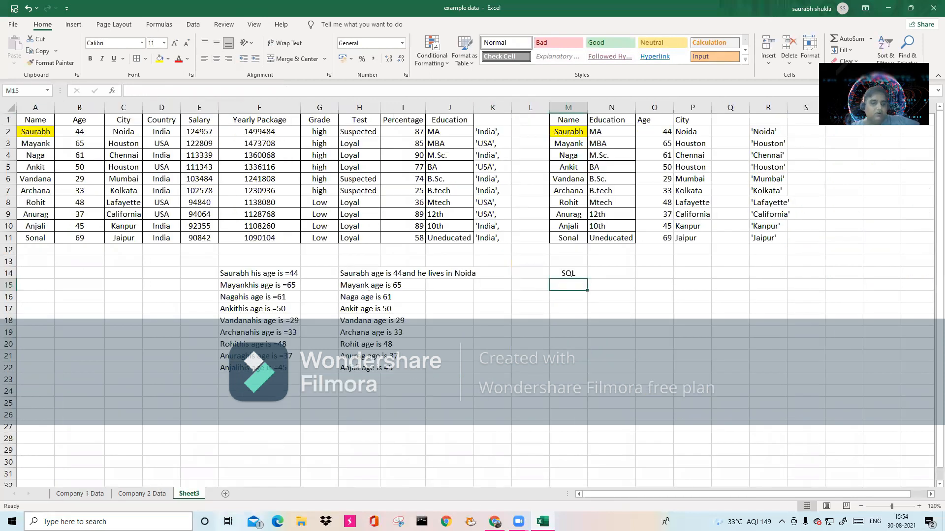
pyautogui.click(92, 495)
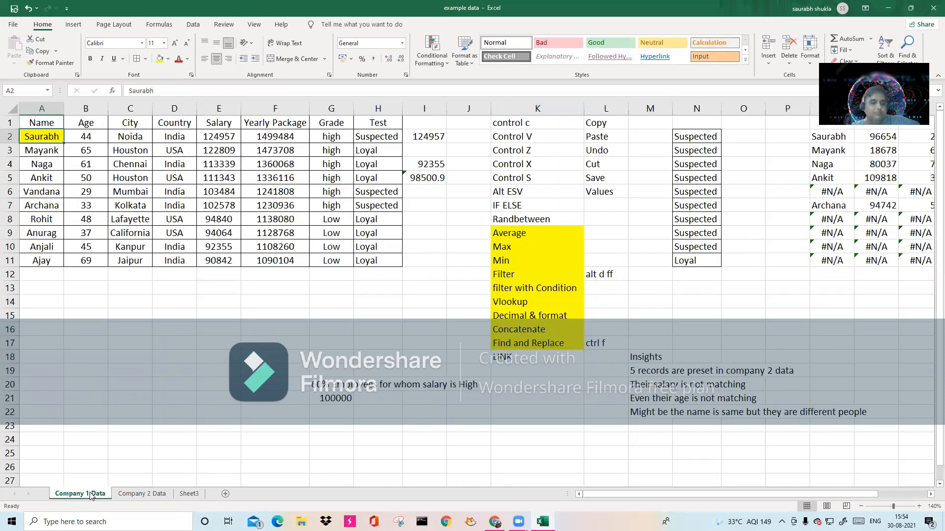
pyautogui.click(188, 493)
pyautogui.click(141, 493)
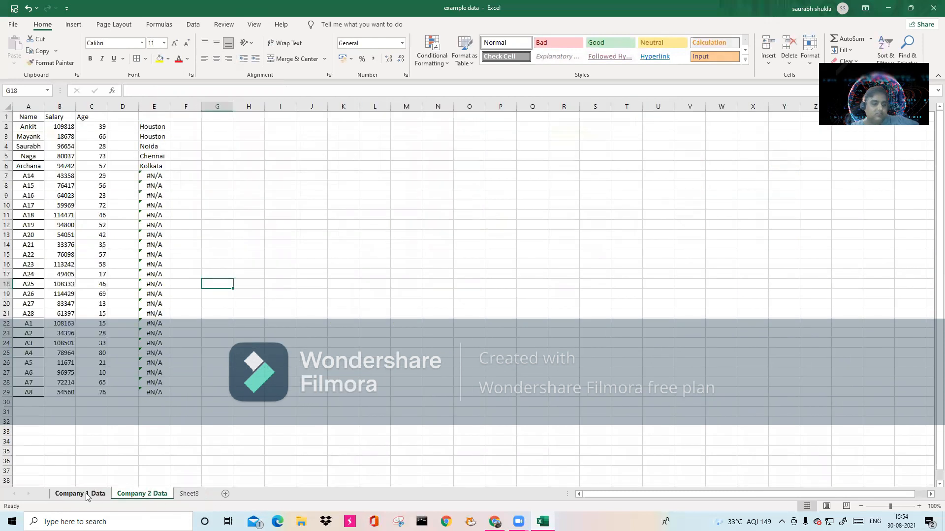
pyautogui.click(86, 495)
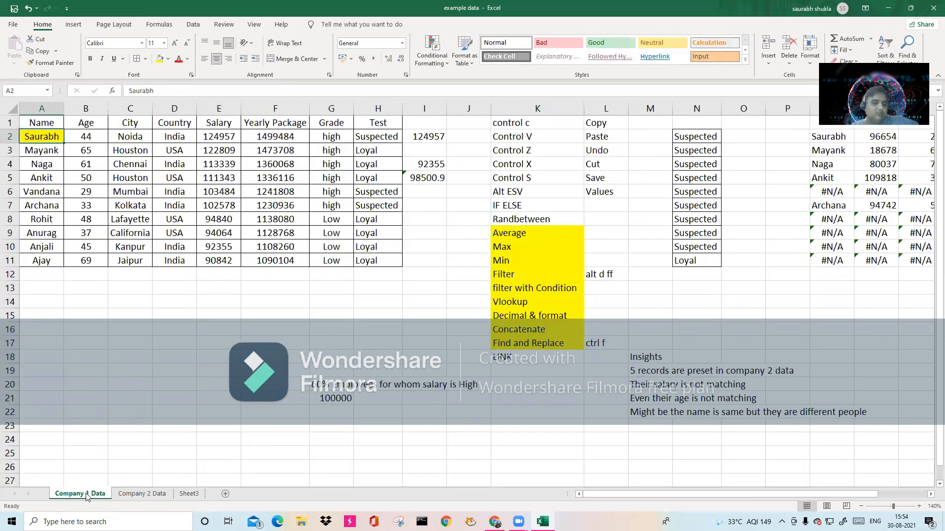
pyautogui.rightClick(48, 137)
pyautogui.rightClick(42, 122)
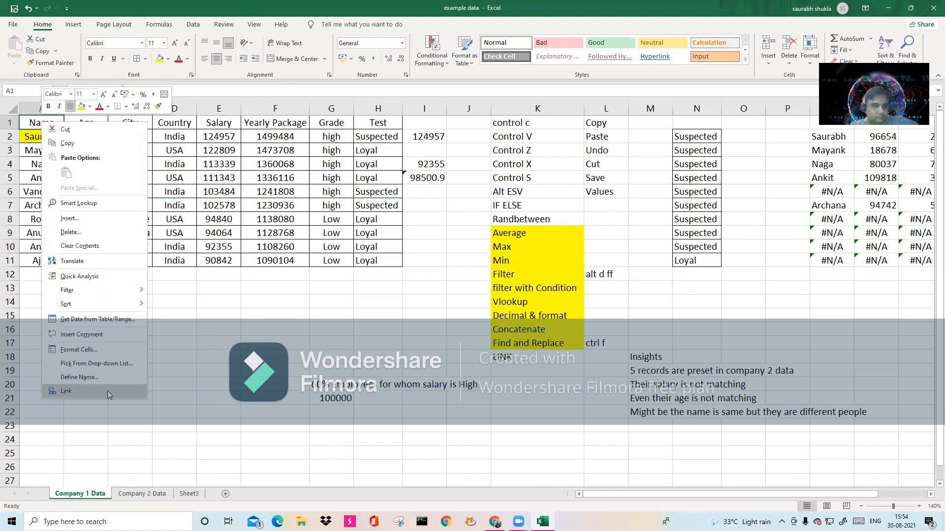
pyautogui.press('Escape')
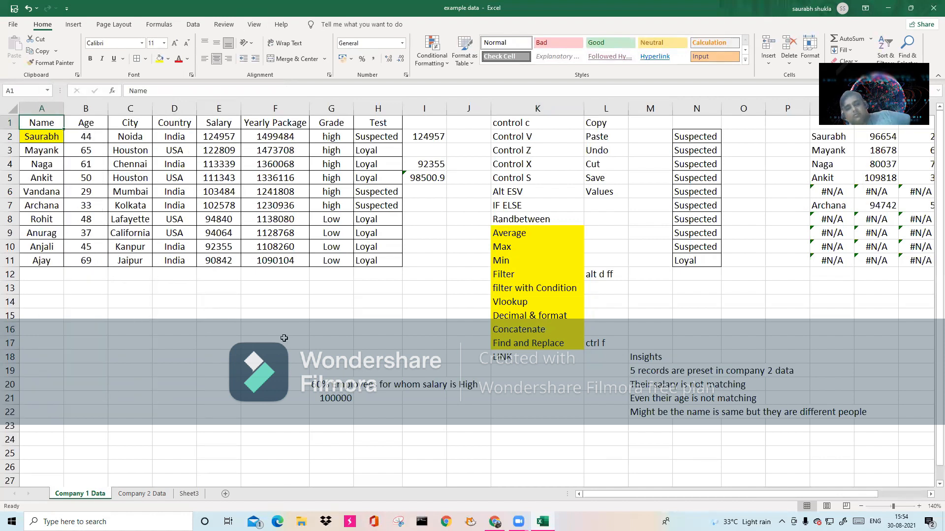
# Try linking the Name header in A1 to cell A1 of Sheet3 in this workbook, and remove the link again
pyautogui.hotkey('ctrl', 'k')
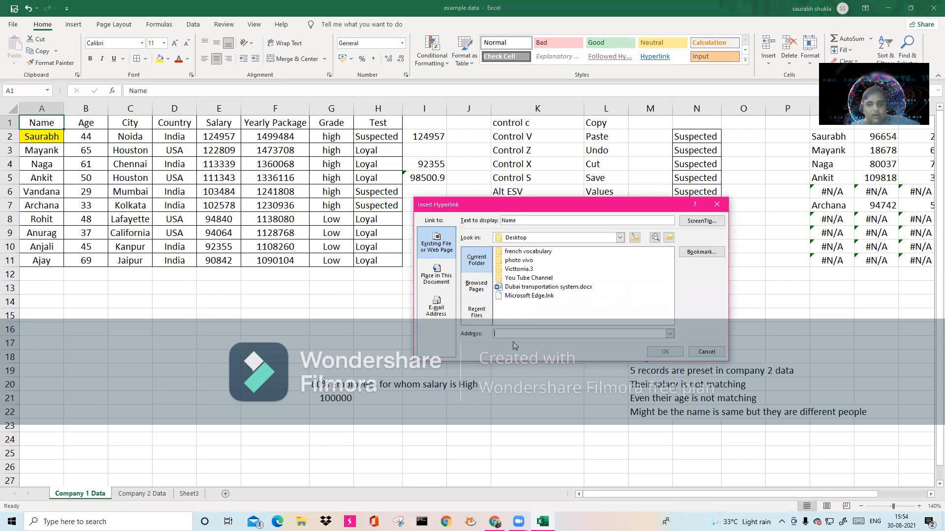
pyautogui.click(436, 276)
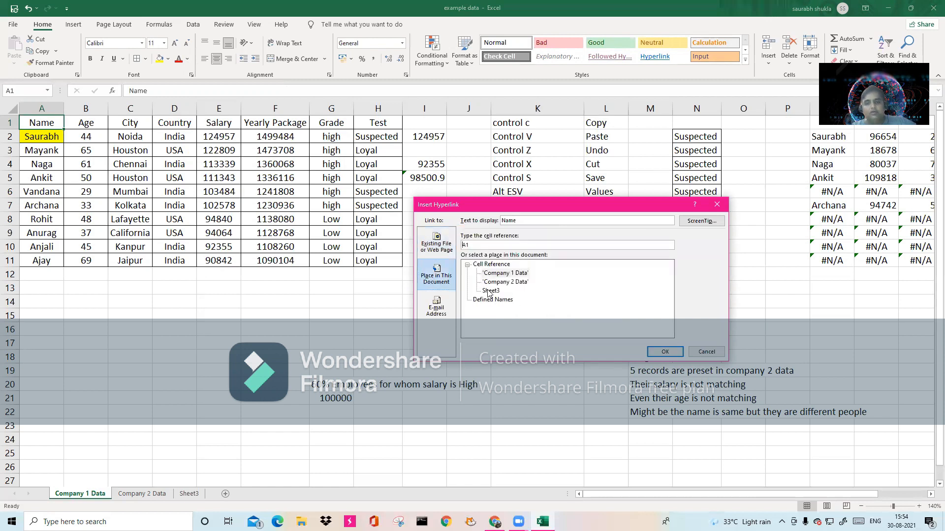
pyautogui.click(492, 291)
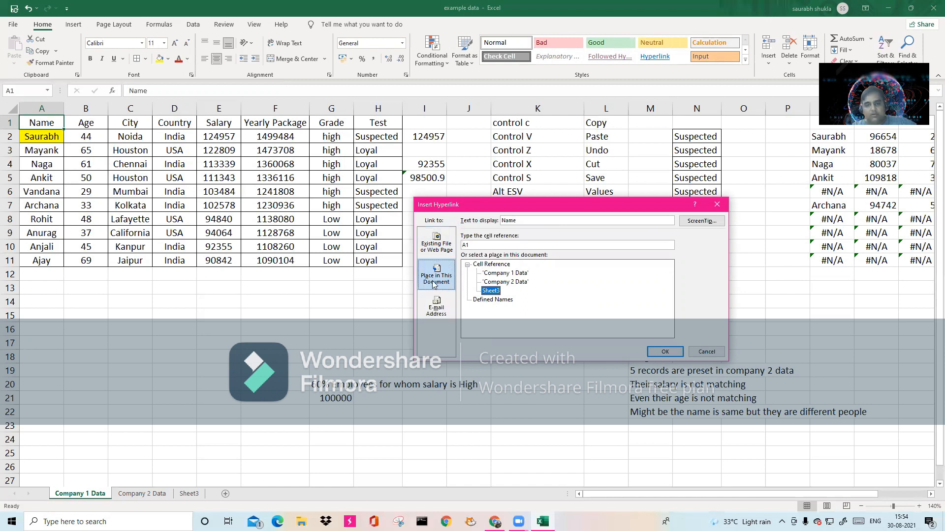
pyautogui.click(664, 351)
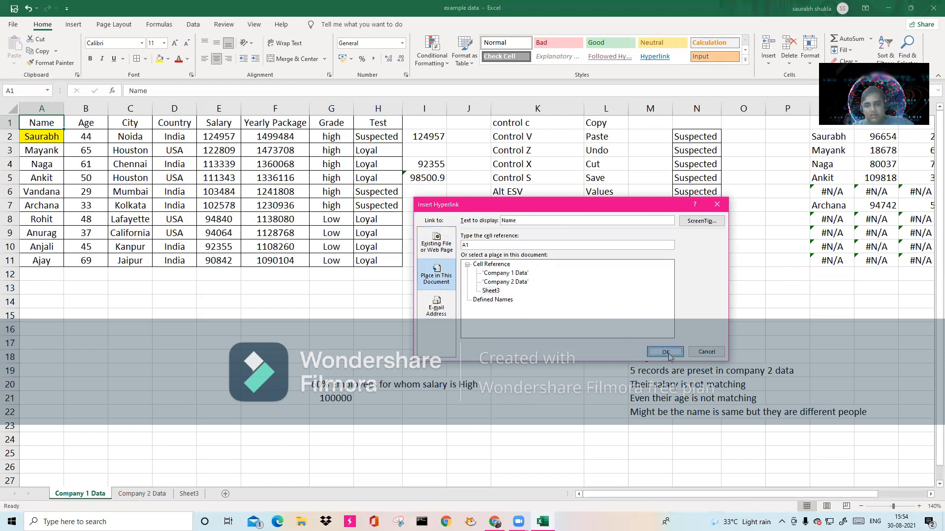
pyautogui.rightClick(56, 124)
pyautogui.click(107, 422)
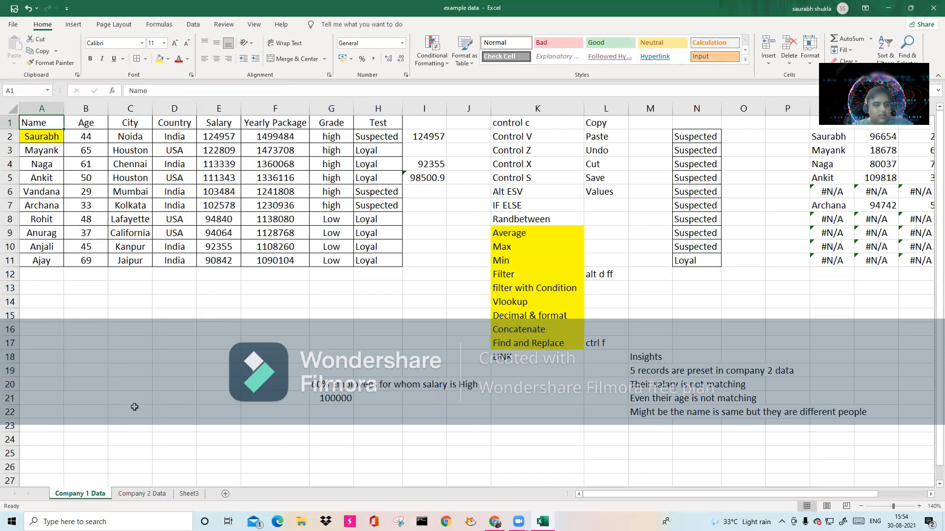
# Insert a hyperlink on the Name header in A1 that points to cell A1 of Sheet3 in this workbook
pyautogui.rightClick(40, 120)
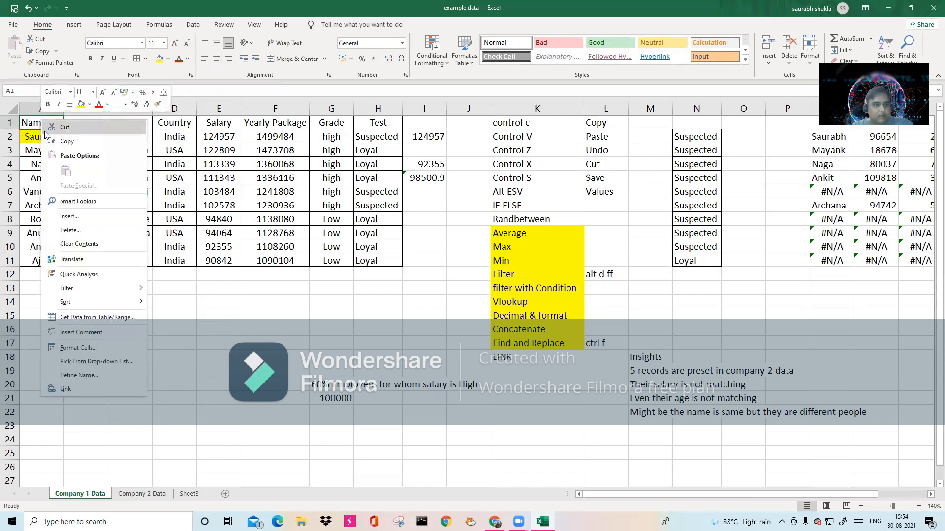
pyautogui.click(91, 389)
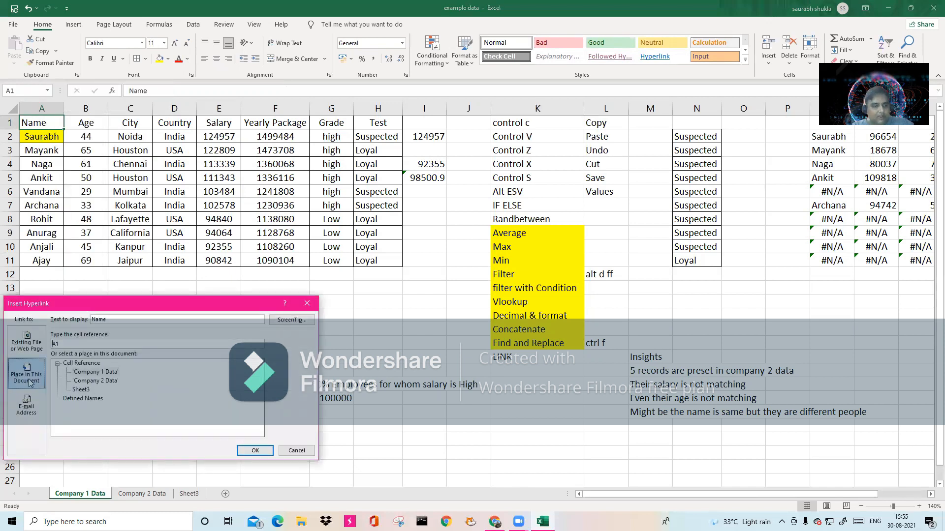
pyautogui.click(81, 390)
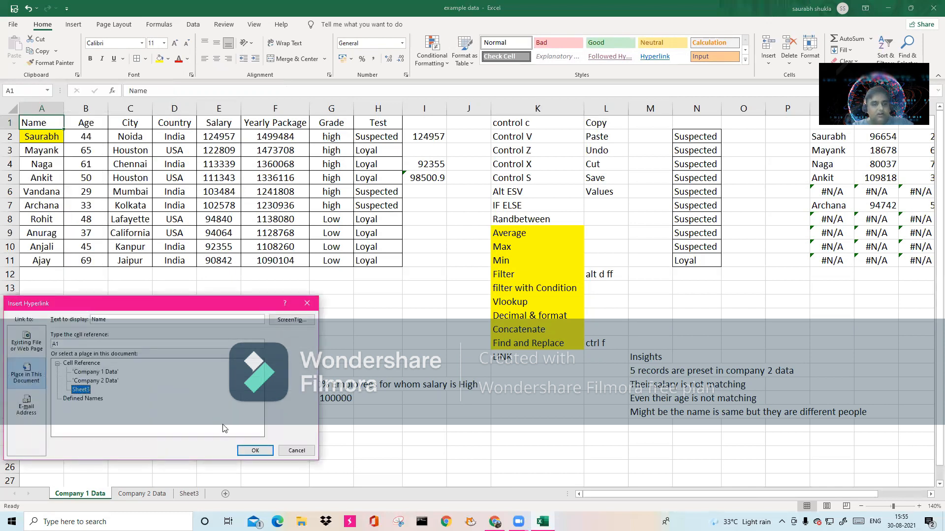
pyautogui.click(254, 450)
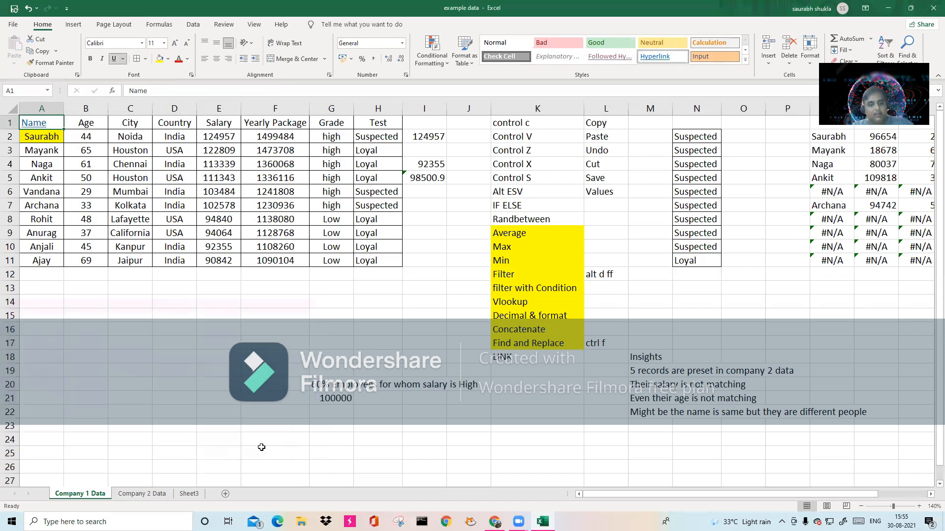
# Follow the Name link to Sheet3 and insert a hyperlink on its Name header pointing to cell A1 of Company 1 Data
pyautogui.click(39, 122)
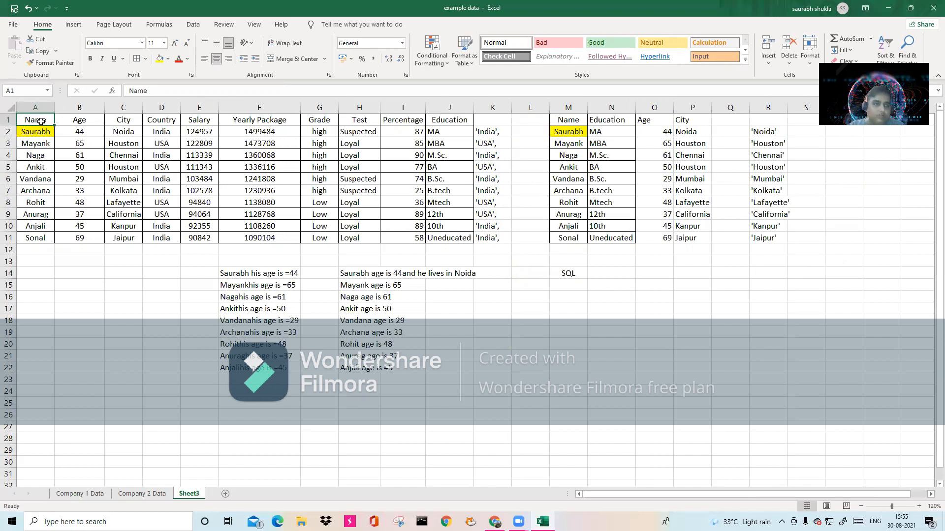
pyautogui.rightClick(42, 119)
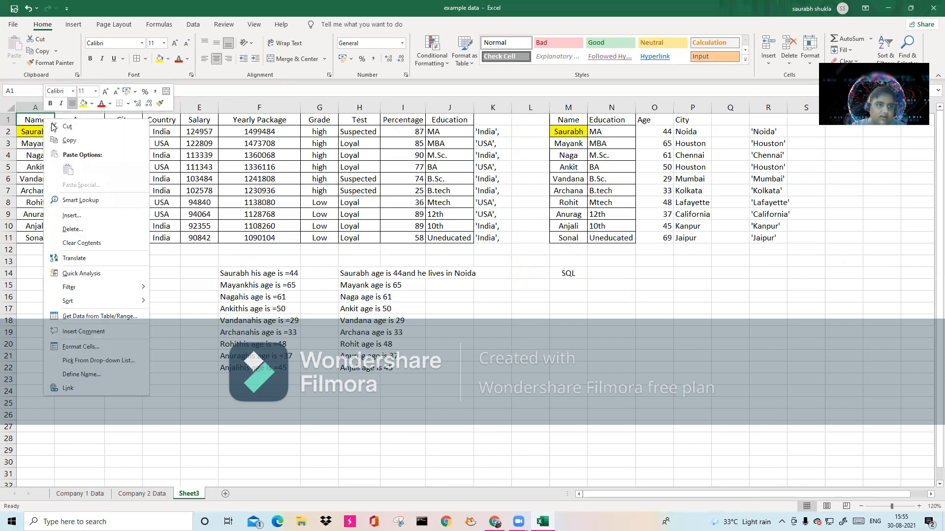
pyautogui.click(104, 388)
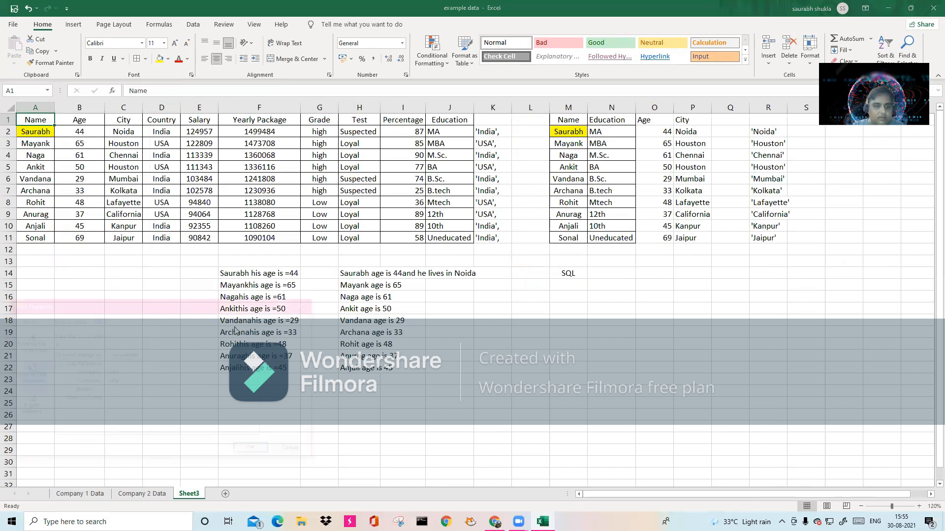
pyautogui.click(44, 378)
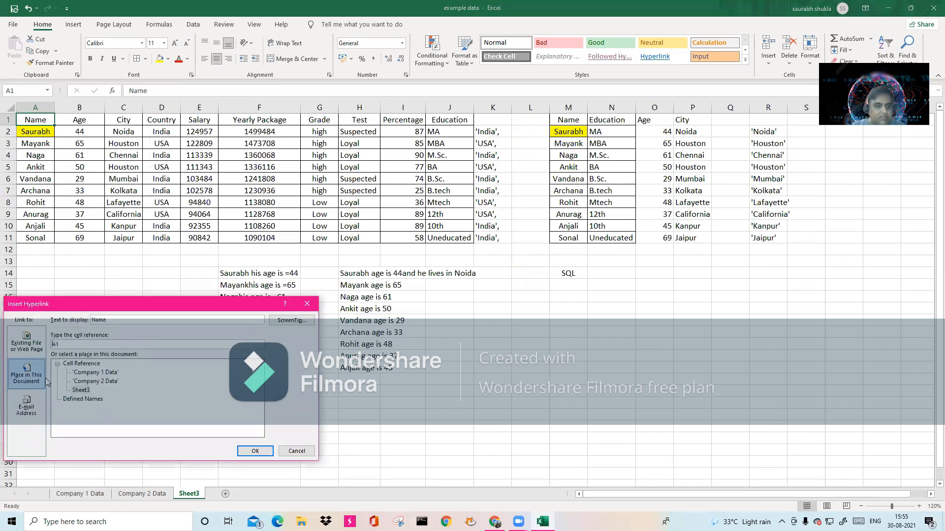
pyautogui.click(106, 374)
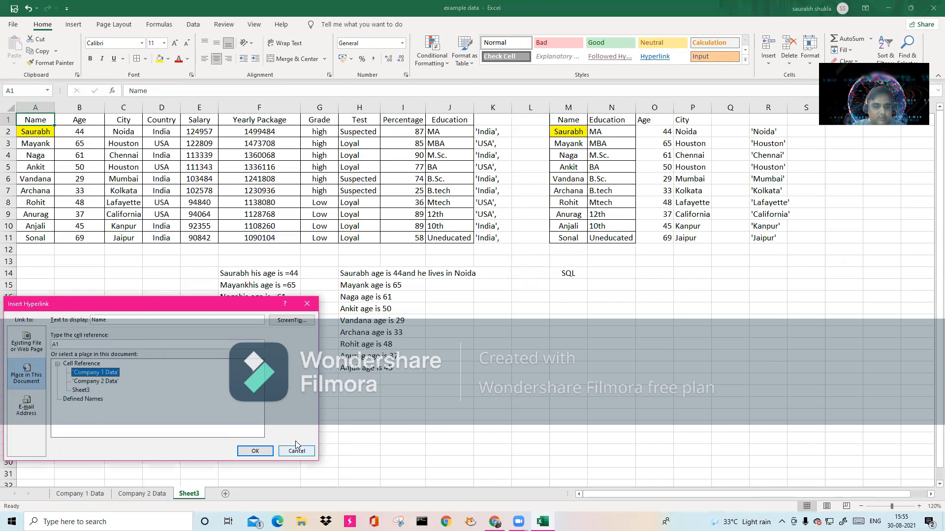
pyautogui.click(255, 452)
pyautogui.click(98, 255)
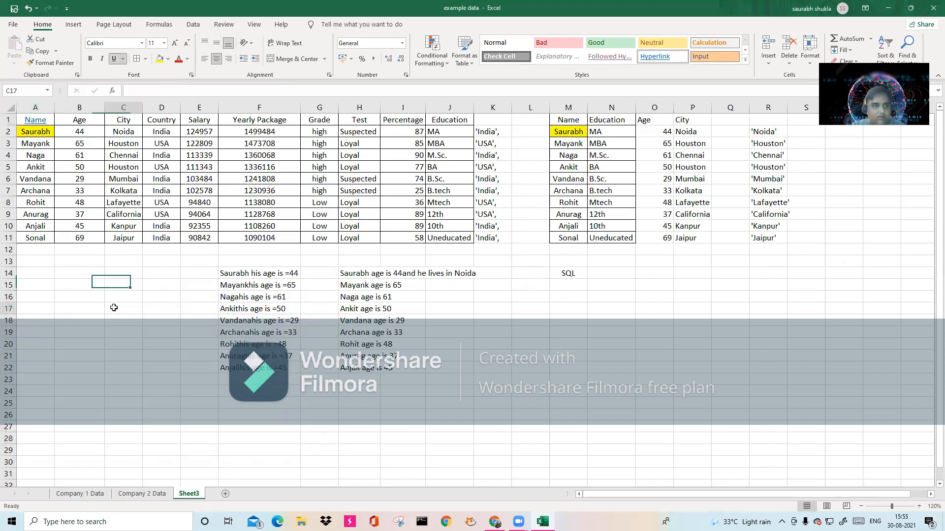
# Test the Name header links by jumping between Sheet3 and Company 1 Data, finishing on Company 1 Data
pyautogui.click(42, 124)
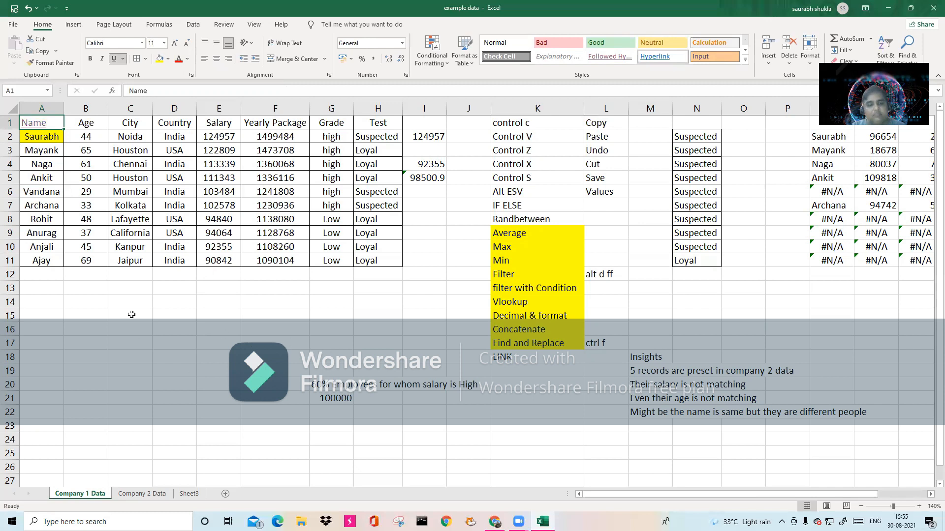
pyautogui.click(34, 126)
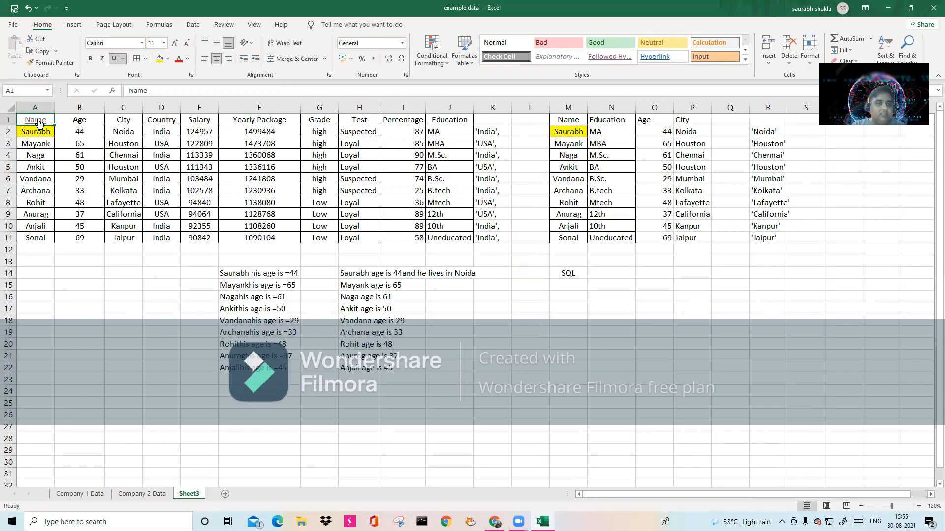
pyautogui.click(37, 121)
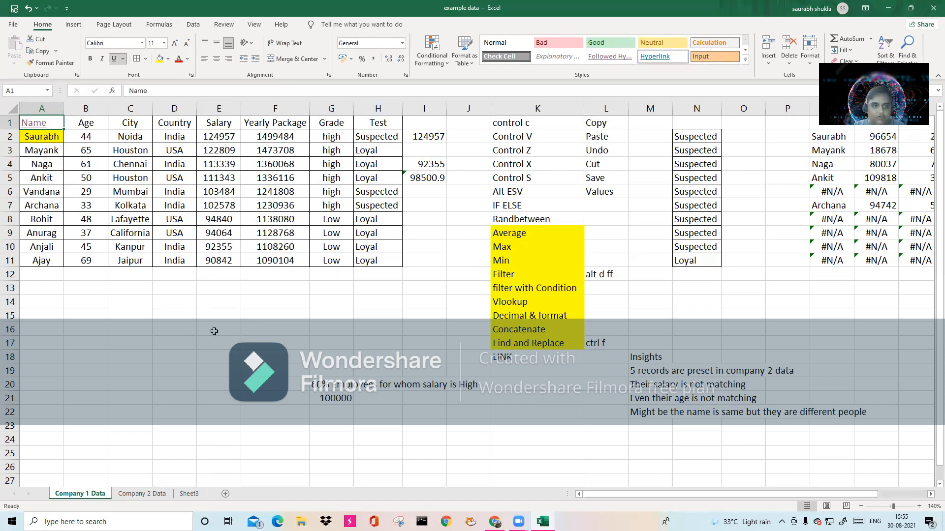
# Enter the note "Similar links if we use we can create dashboards" in D15 of Company 1 Data
pyautogui.click(161, 319)
pyautogui.write('Similary')
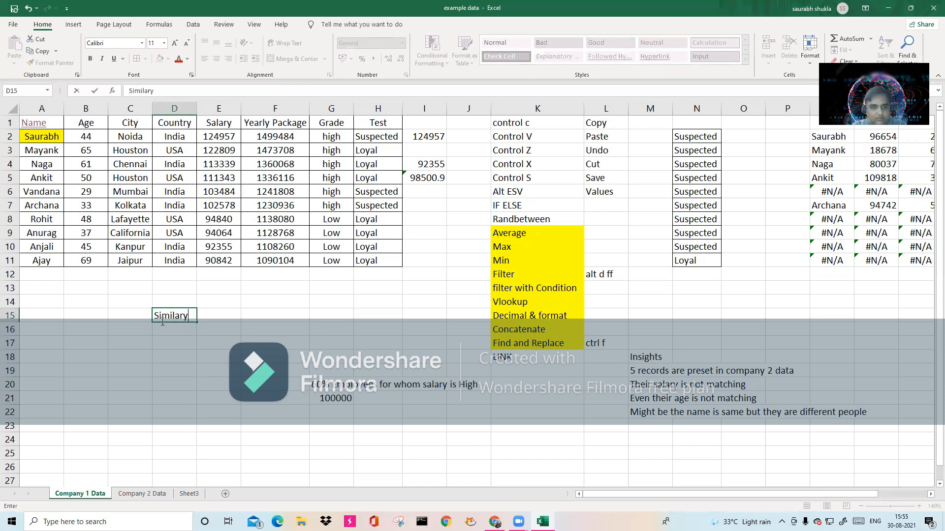
pyautogui.press('BackSpace')
pyautogui.write(' links if we use we can create da')
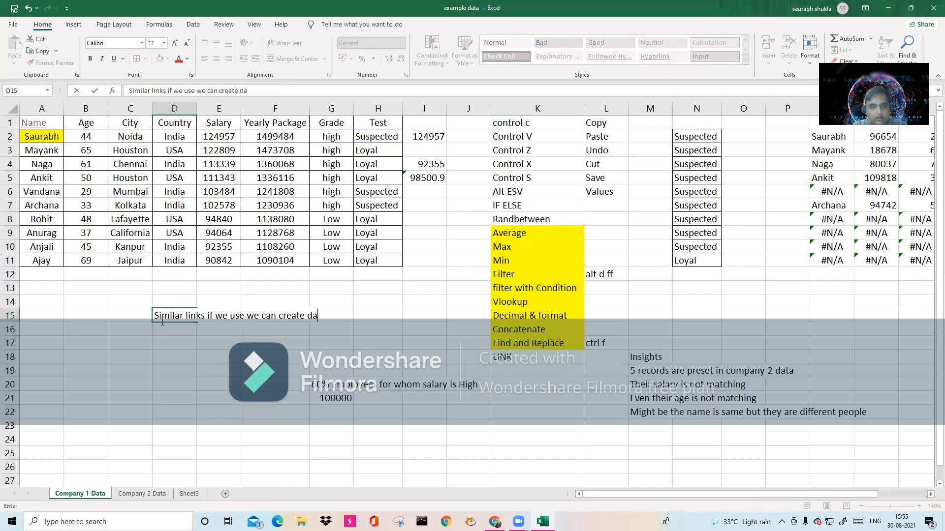
pyautogui.write('shboards')
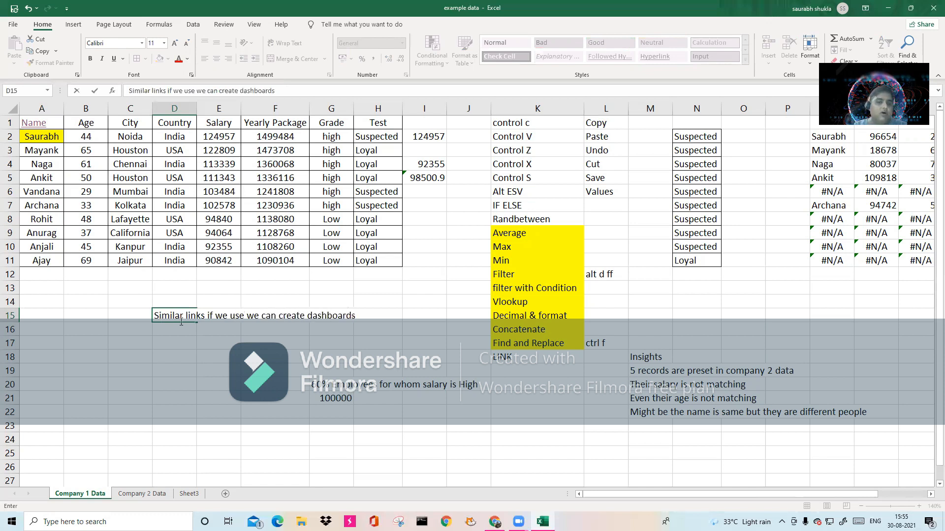
pyautogui.click(239, 343)
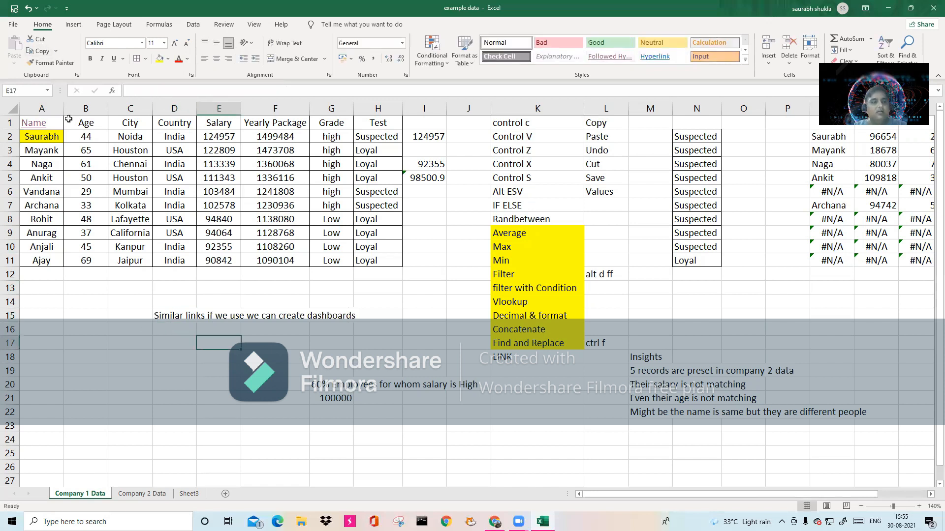
# Examine the first entries of the Name column, view Sheet3, and follow the Name header links to Sheet3 and back
pyautogui.click(48, 135)
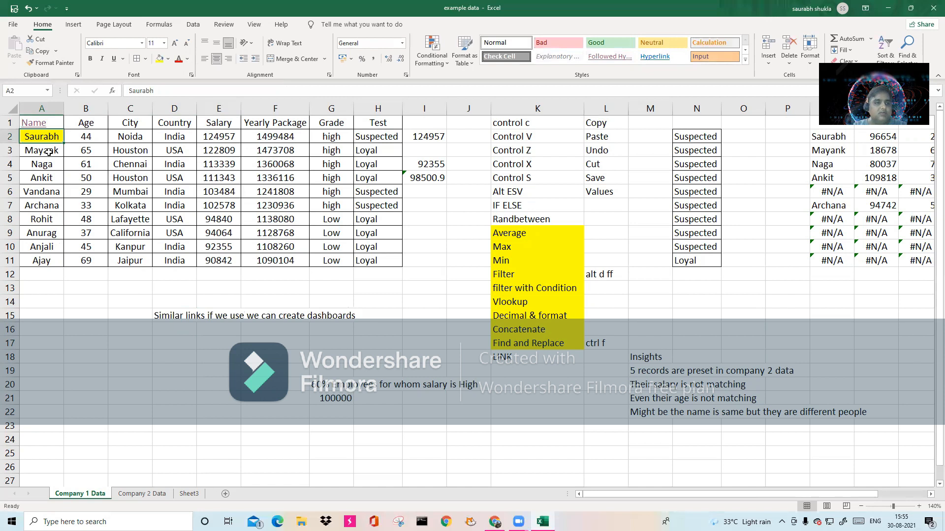
pyautogui.click(49, 154)
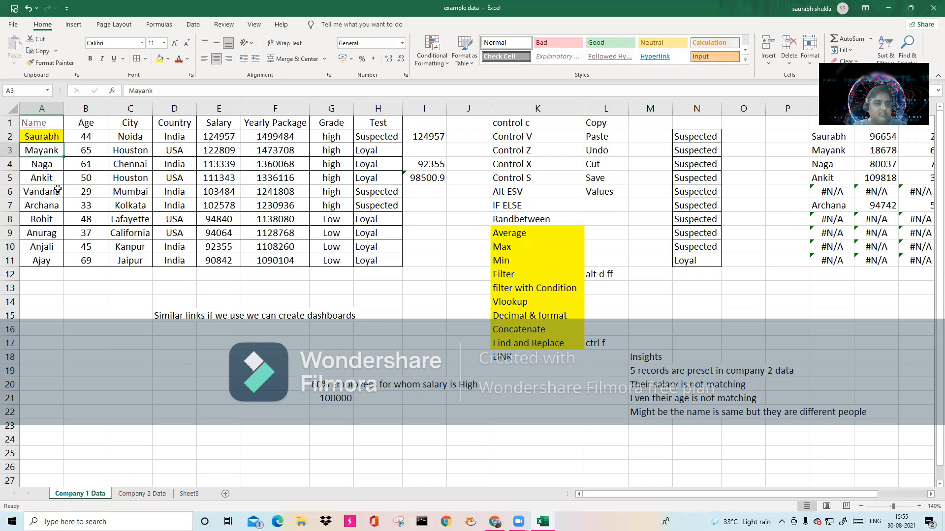
pyautogui.click(55, 164)
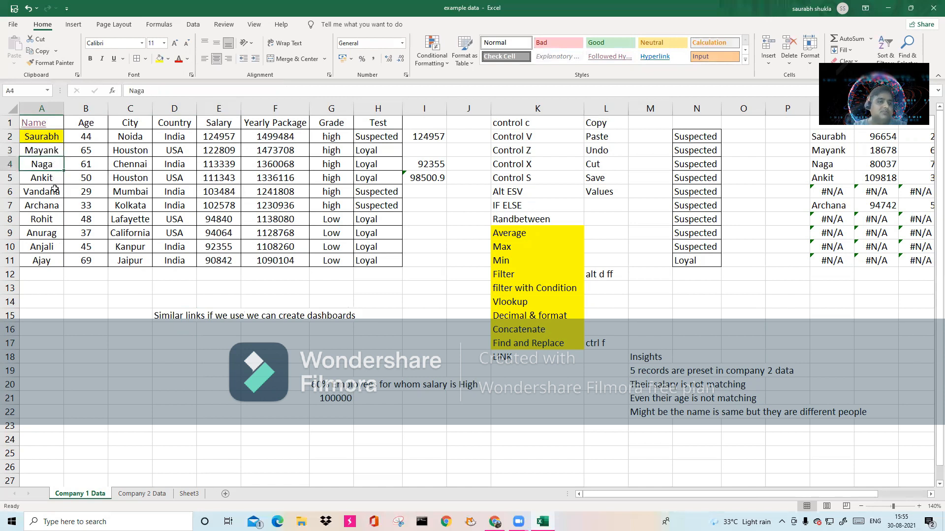
pyautogui.click(41, 137)
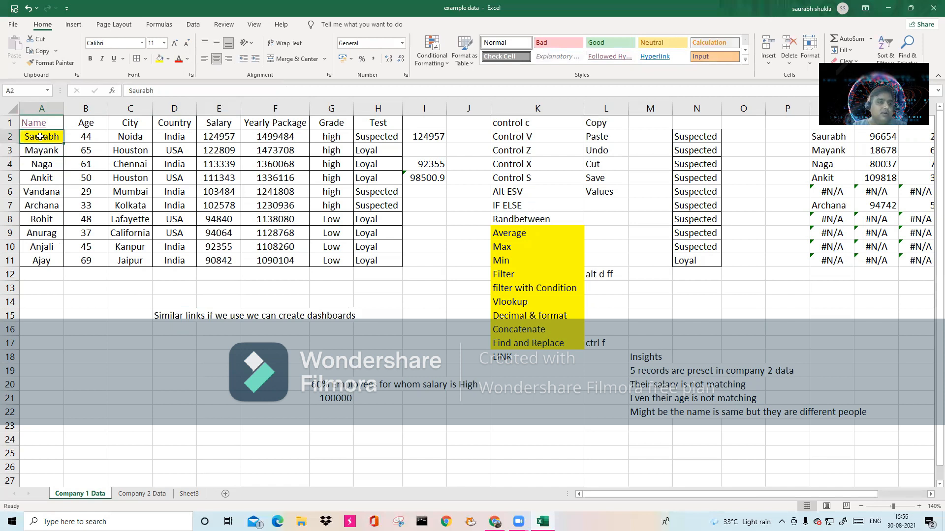
pyautogui.click(189, 494)
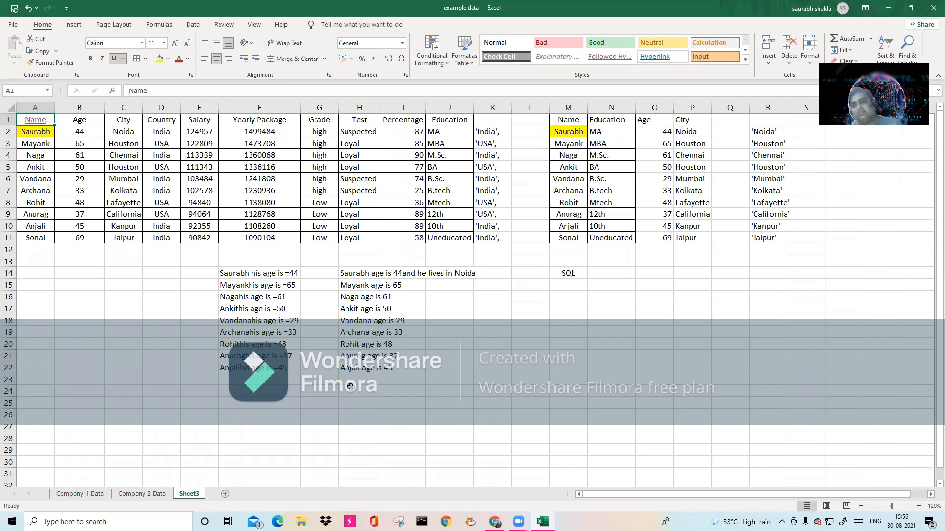
pyautogui.click(74, 493)
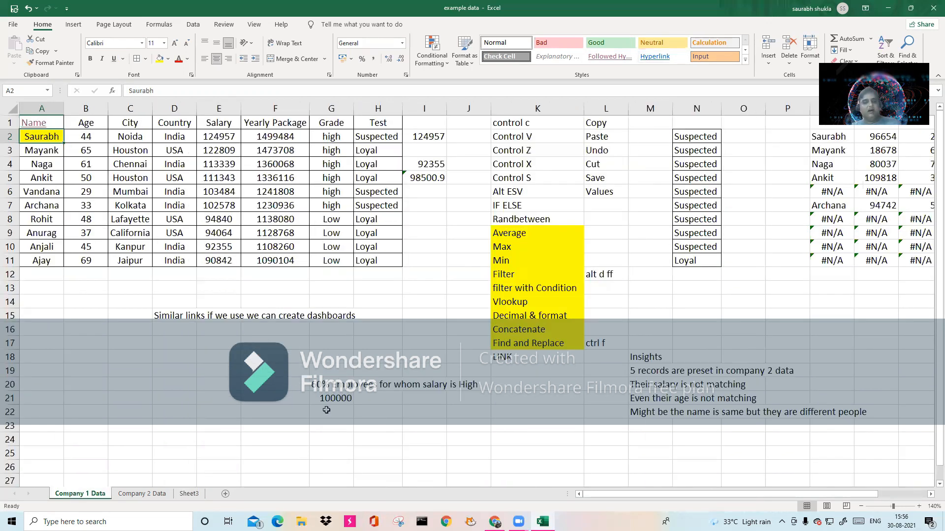
pyautogui.click(34, 124)
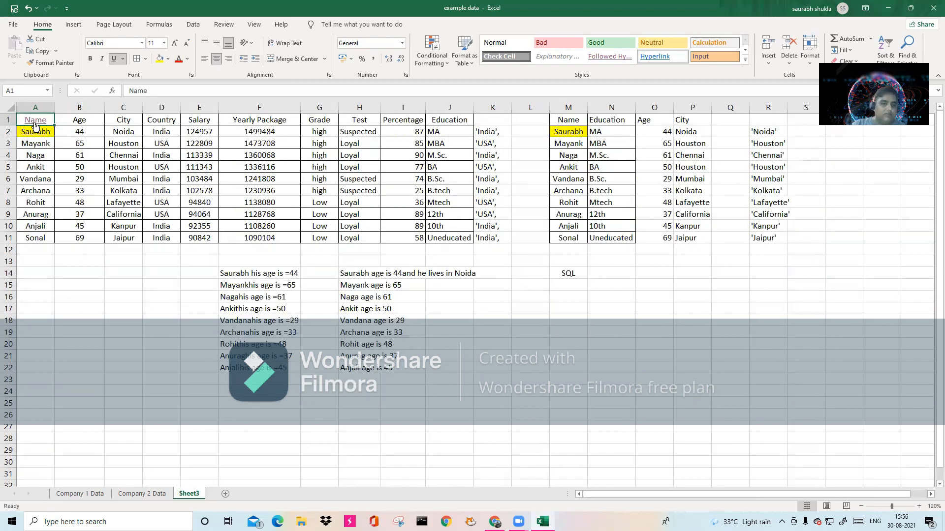
pyautogui.click(36, 124)
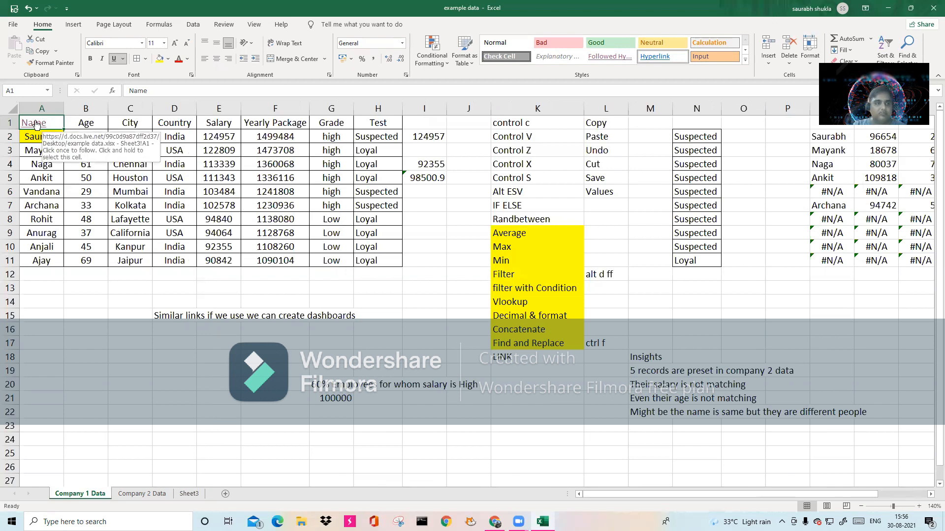
# View the in-workbook hyperlink targets available for cell A2 without adding a link
pyautogui.rightClick(31, 137)
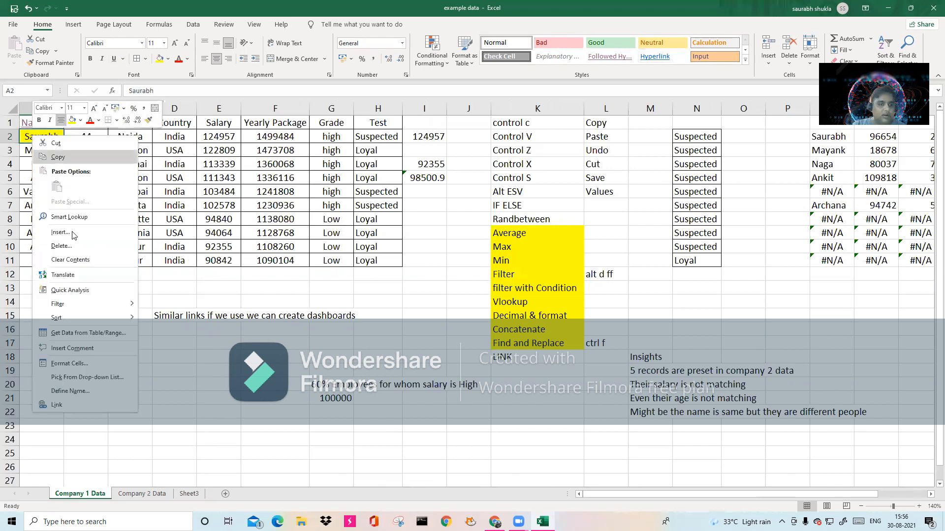
pyautogui.click(62, 409)
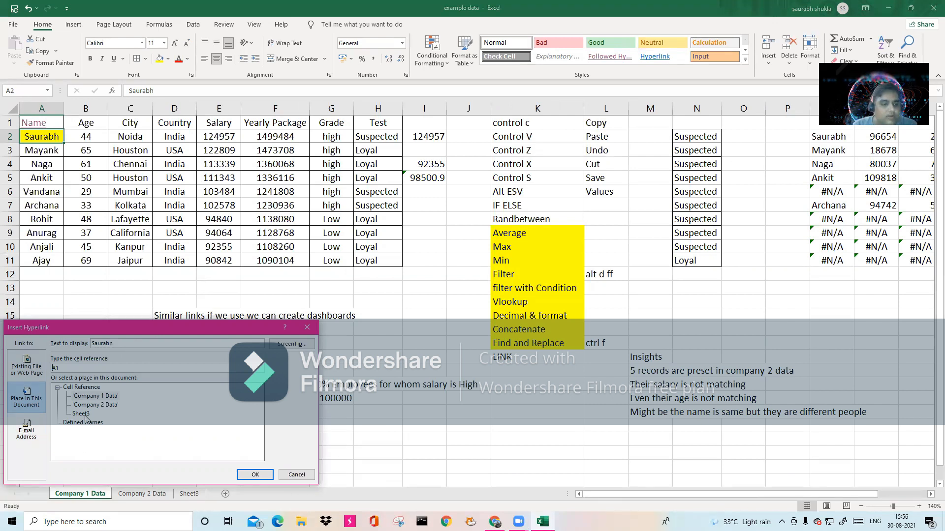
pyautogui.click(298, 475)
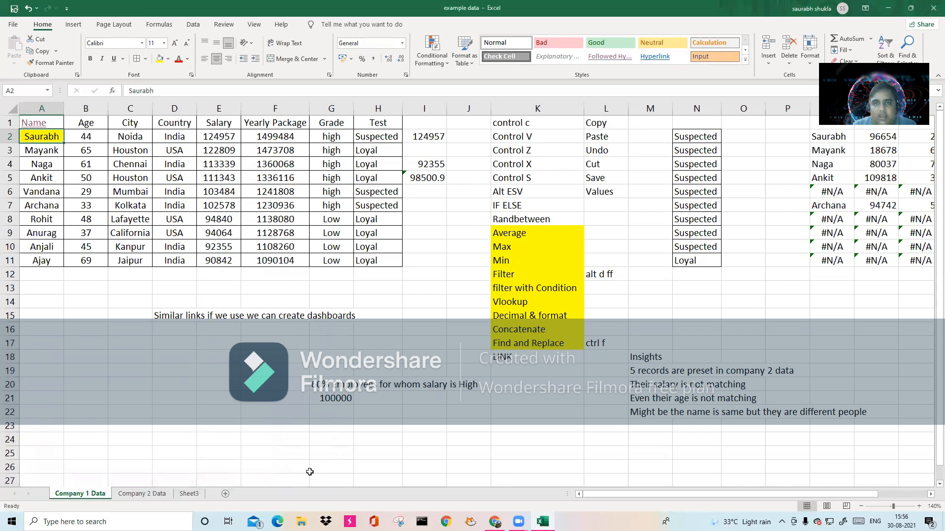
# List the dashboard topics Sales, Employees and Promotion in cells D20 to D22 of Company 1 Data
pyautogui.click(180, 387)
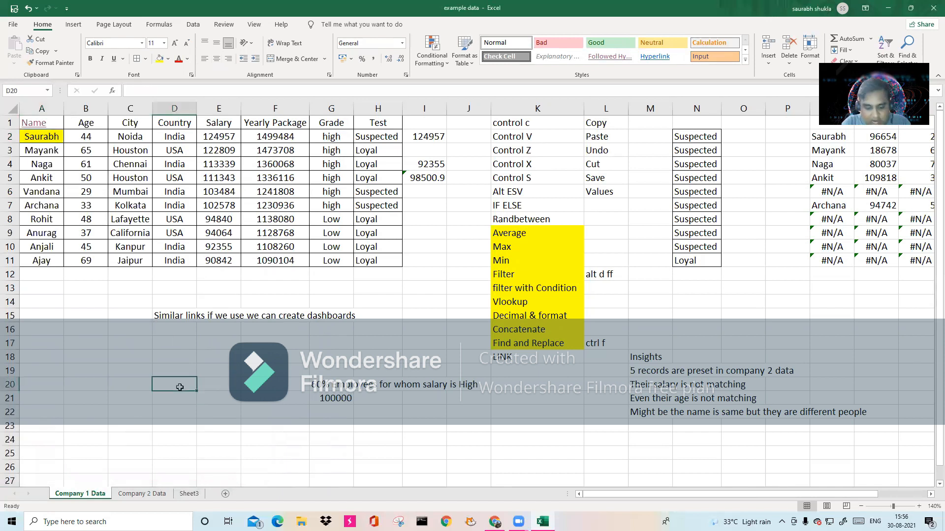
pyautogui.write('Sales')
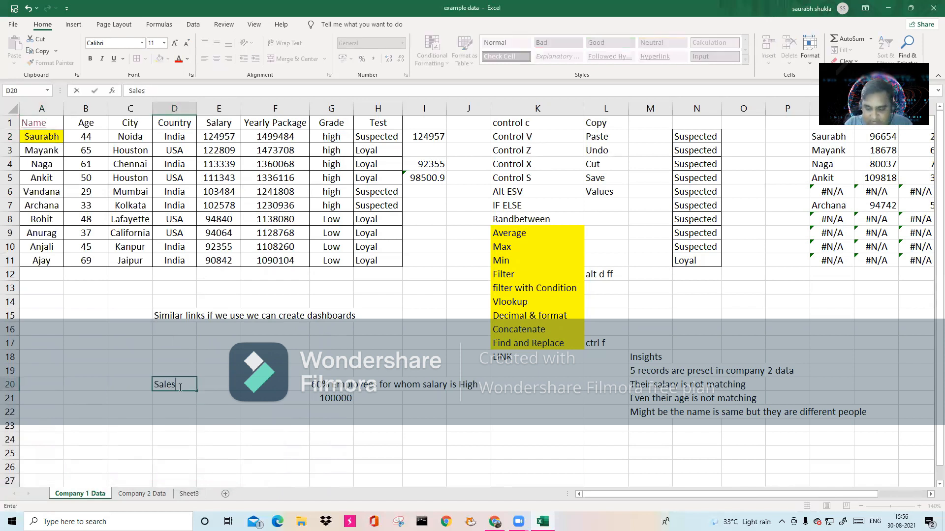
pyautogui.press('Return')
pyautogui.write('Employees')
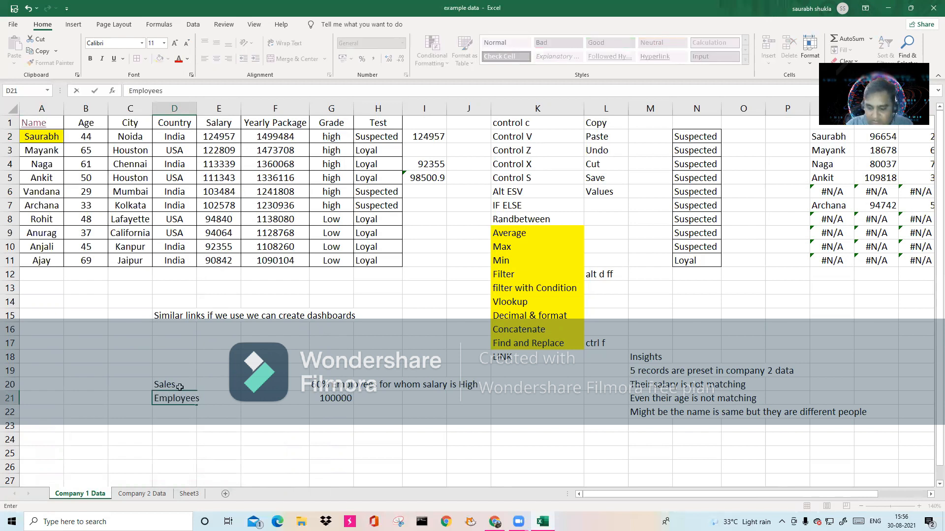
pyautogui.press('Return')
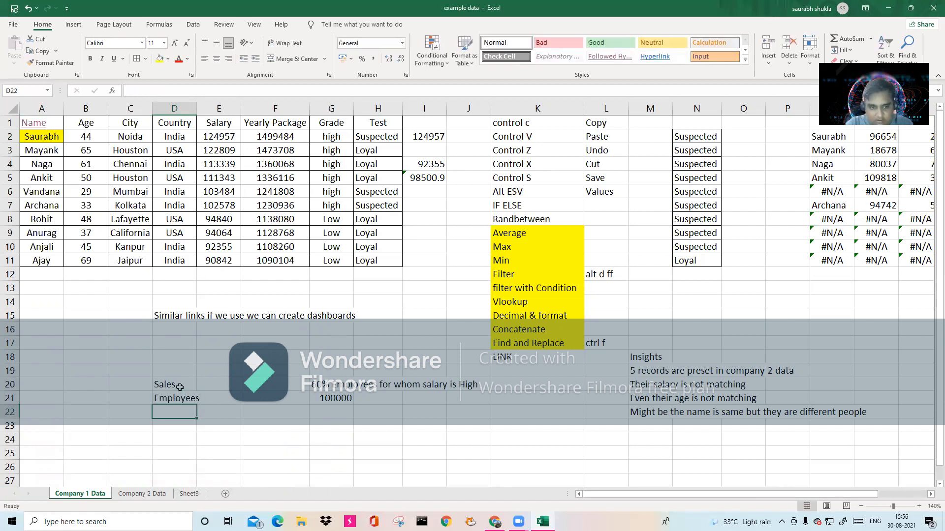
pyautogui.write('Promotion')
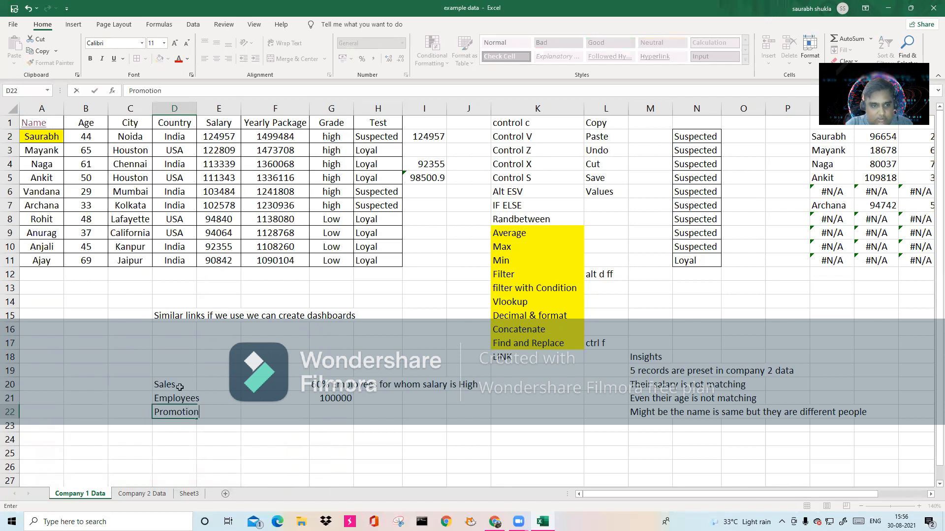
pyautogui.press('Return')
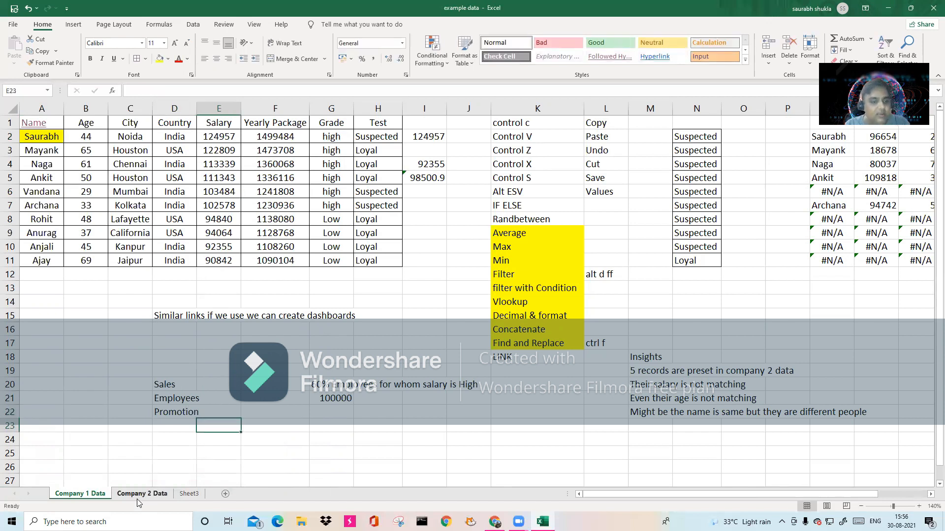
# Look across the workbook's sheets and review the Sales, Employees and Promotion entries in D20:D22 of Company 1 Data
pyautogui.click(167, 494)
pyautogui.click(196, 494)
pyautogui.click(98, 494)
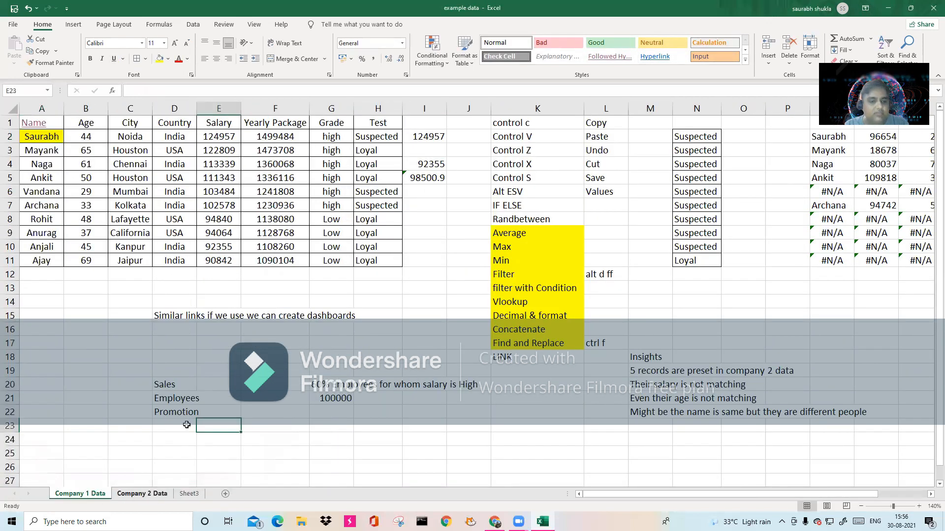
pyautogui.click(172, 383)
pyautogui.click(173, 399)
pyautogui.click(174, 411)
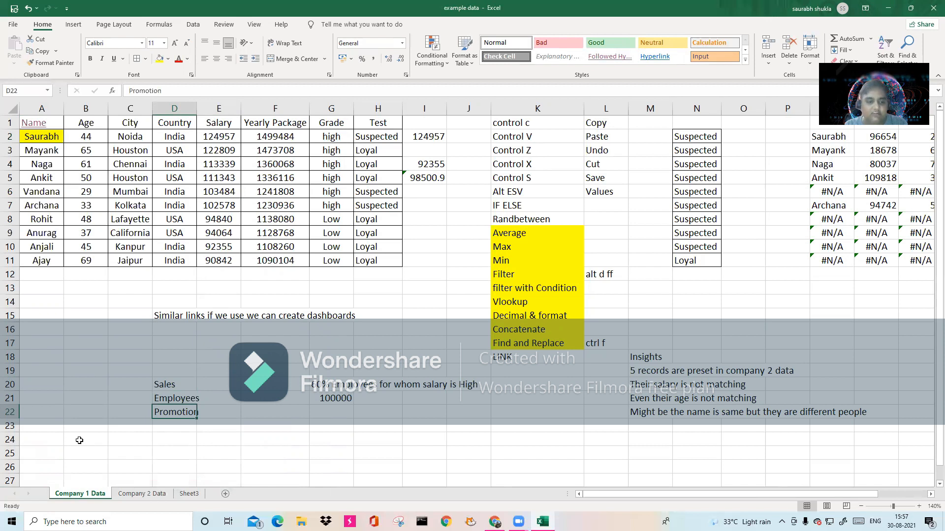
pyautogui.click(187, 387)
pyautogui.click(181, 401)
pyautogui.click(180, 412)
pyautogui.click(175, 387)
pyautogui.click(179, 403)
pyautogui.click(178, 413)
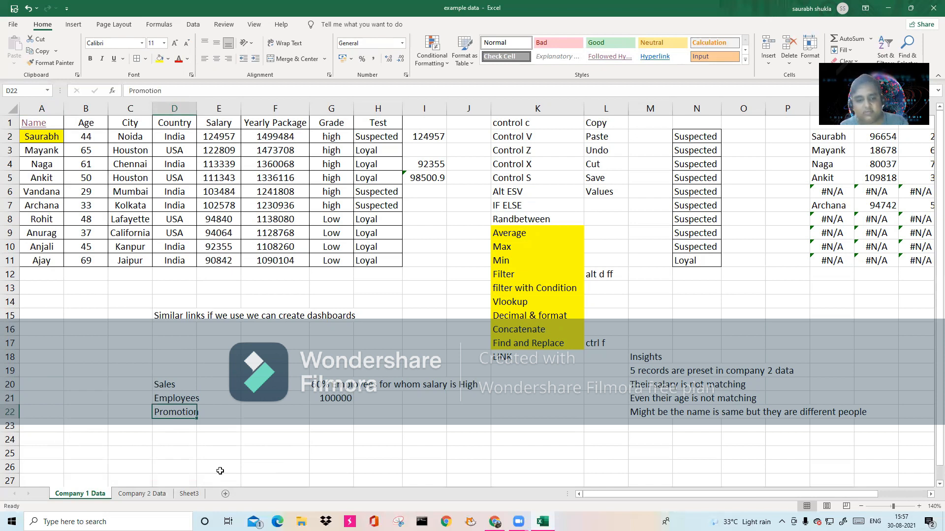
# Fill the LINK topic in K18 of the Company 1 Data sheet with yellow
pyautogui.click(551, 362)
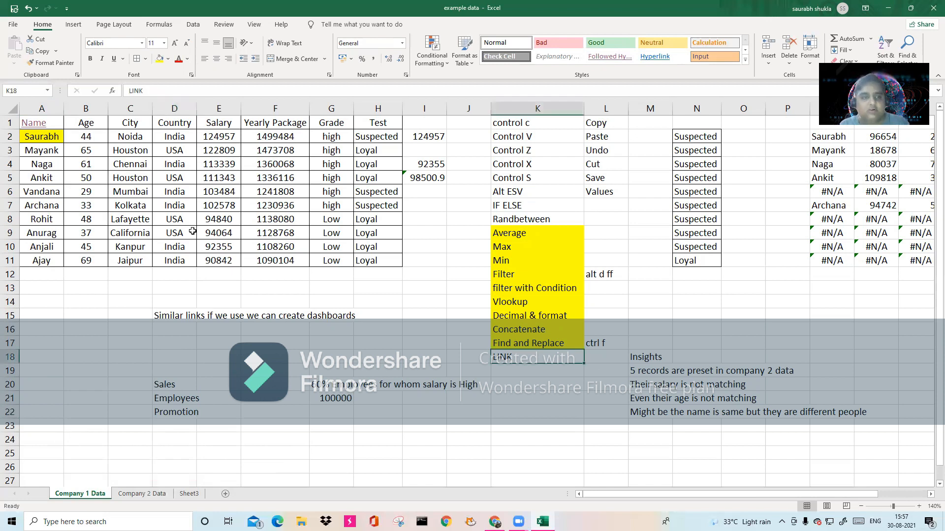
pyautogui.click(160, 59)
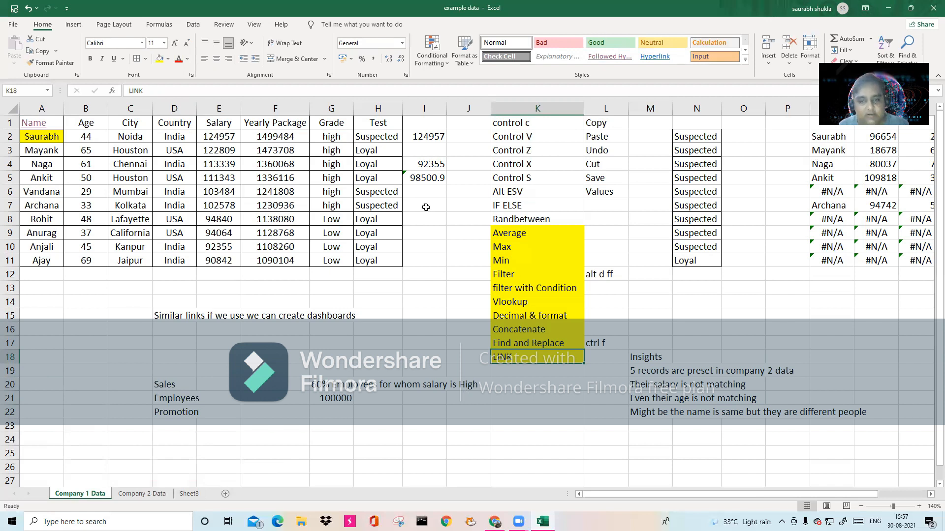
# Review the Vlookup and Concatenate topics and D20:D22, and follow the Name header links to Sheet3 and back
pyautogui.click(543, 299)
pyautogui.click(537, 329)
pyautogui.click(533, 299)
pyautogui.click(525, 327)
pyautogui.moveTo(169, 386); pyautogui.dragTo(174, 412)
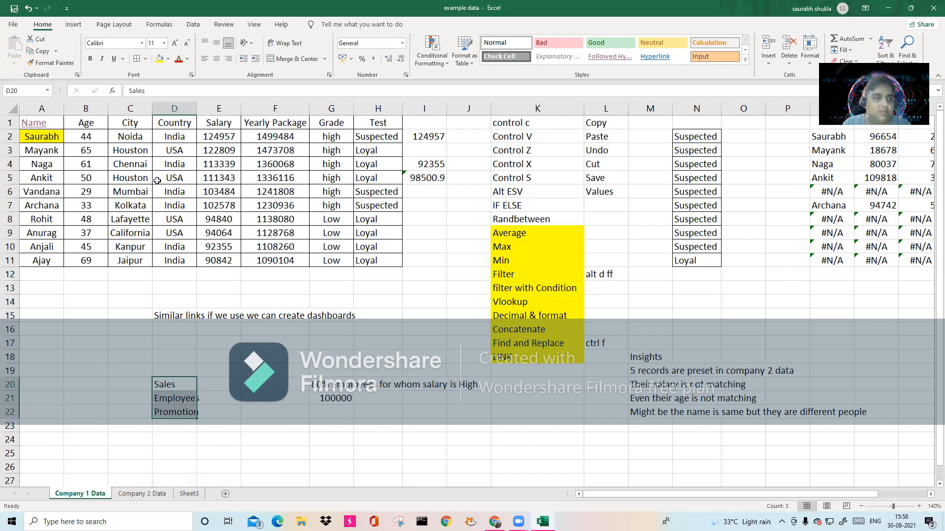
pyautogui.click(40, 123)
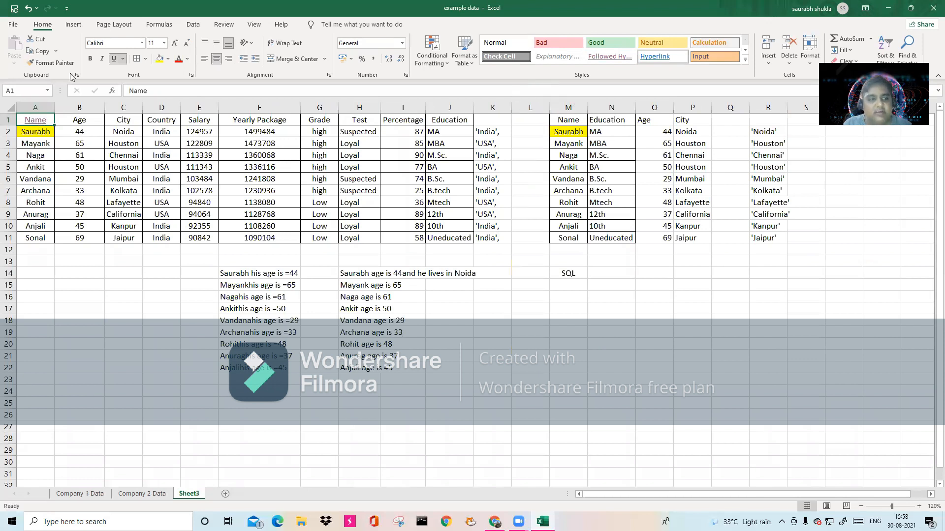
pyautogui.click(38, 120)
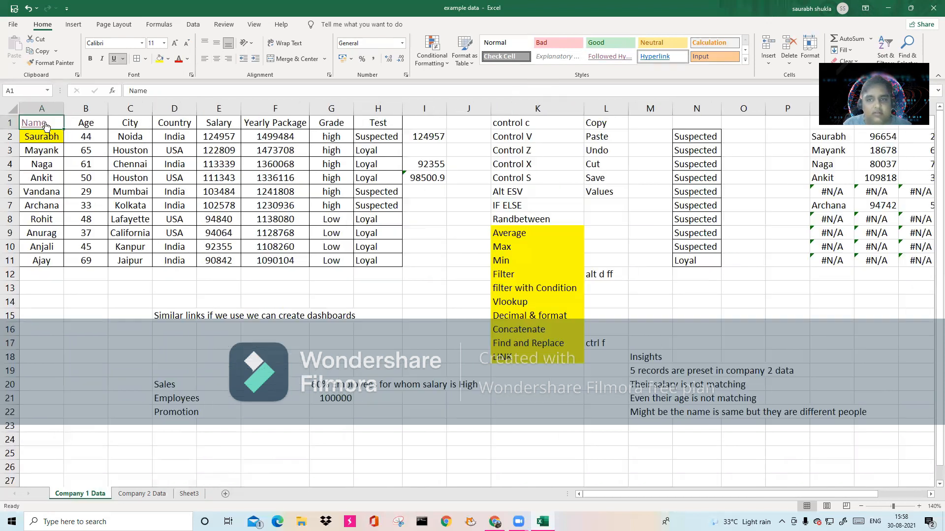